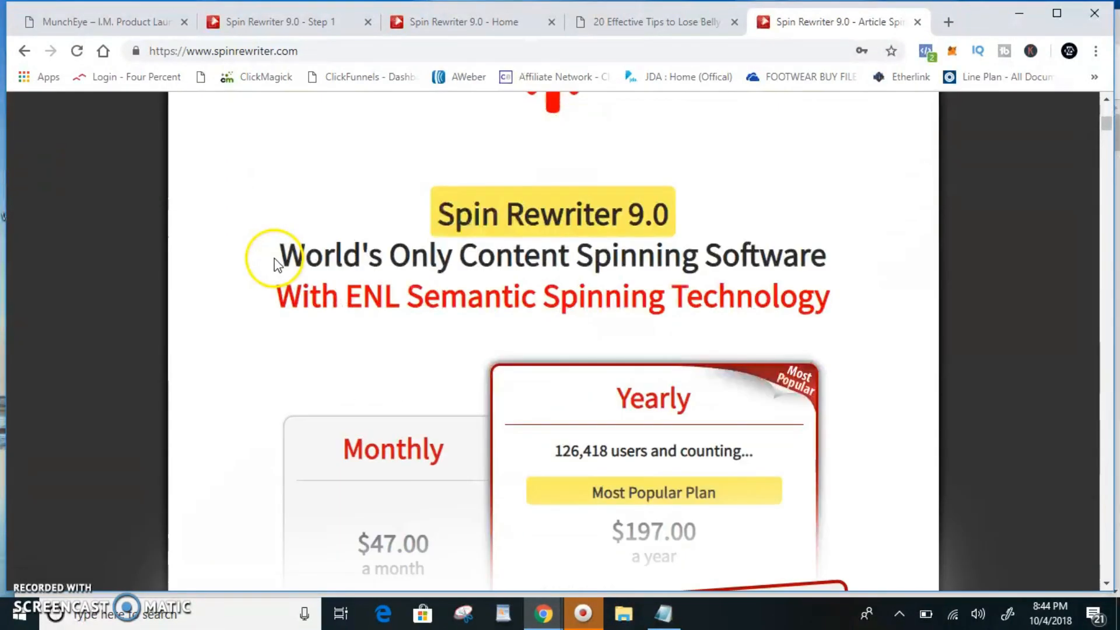
# Look through the Spin Rewriter 9.0 home page, from the launch announcement to the section on what makes it different
pyautogui.scroll(-3, 294, 257)
pyautogui.scroll(8, 298, 254)
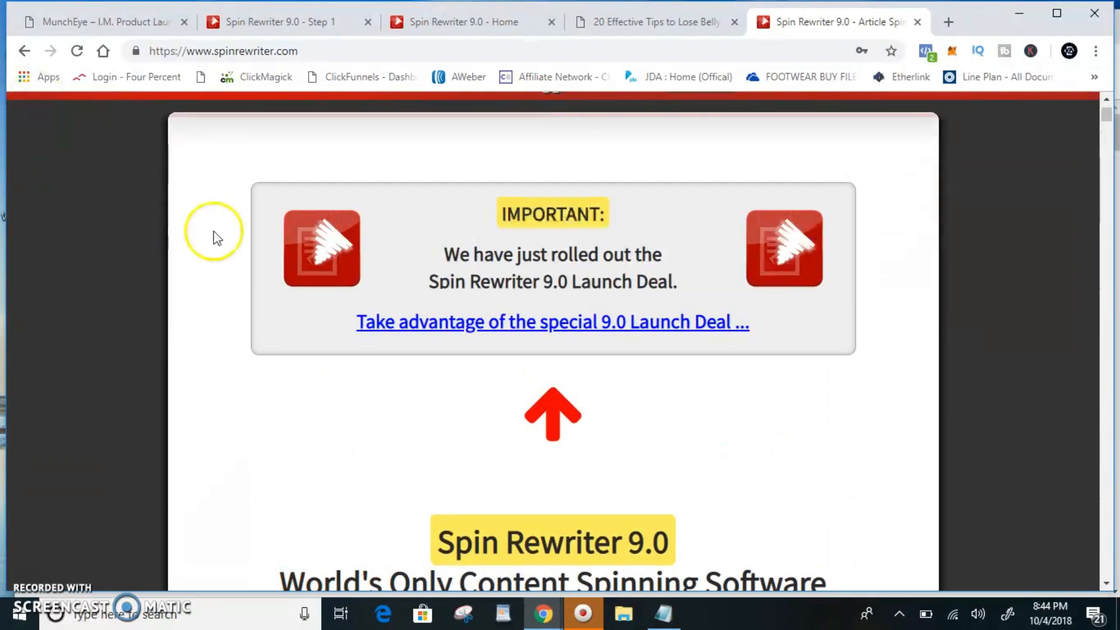
pyautogui.scroll(-6, 299, 263)
pyautogui.scroll(-15, 300, 263)
pyautogui.scroll(-20, 307, 248)
pyautogui.scroll(17, 308, 222)
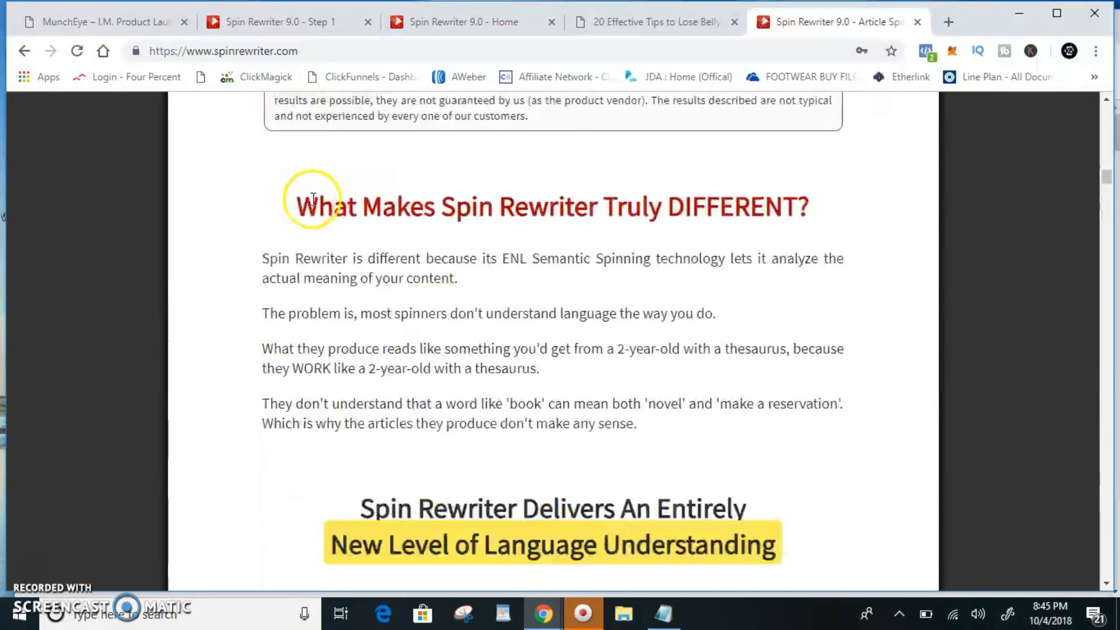
pyautogui.scroll(20, 307, 198)
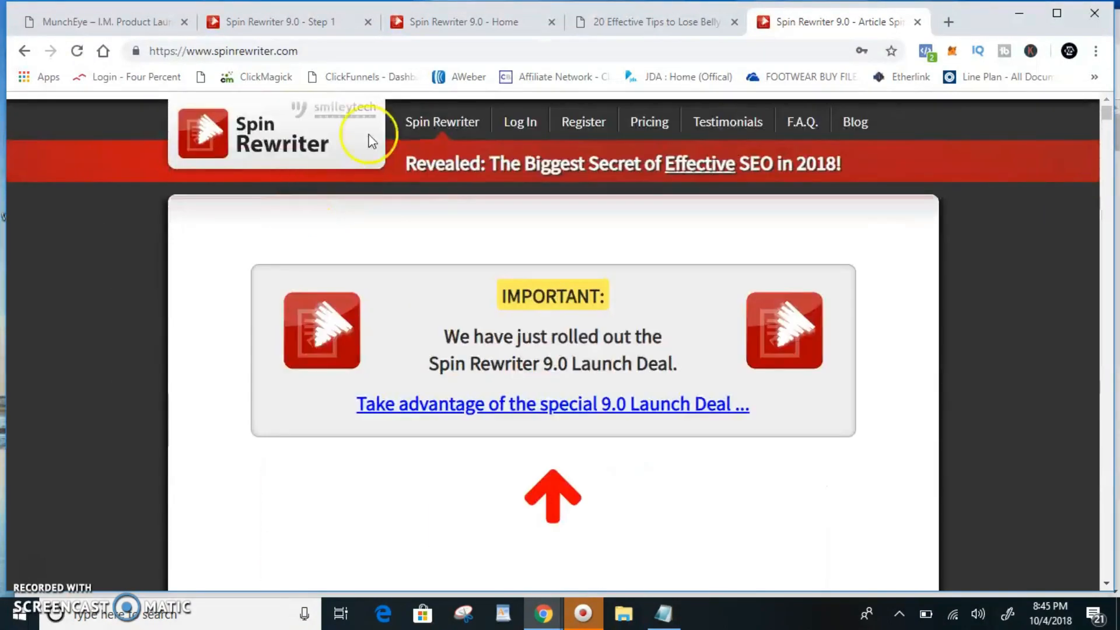
# Examine the home page's Monthly and Yearly plans, special offer, money back guarantee and customer testimonials
pyautogui.scroll(-9, 328, 253)
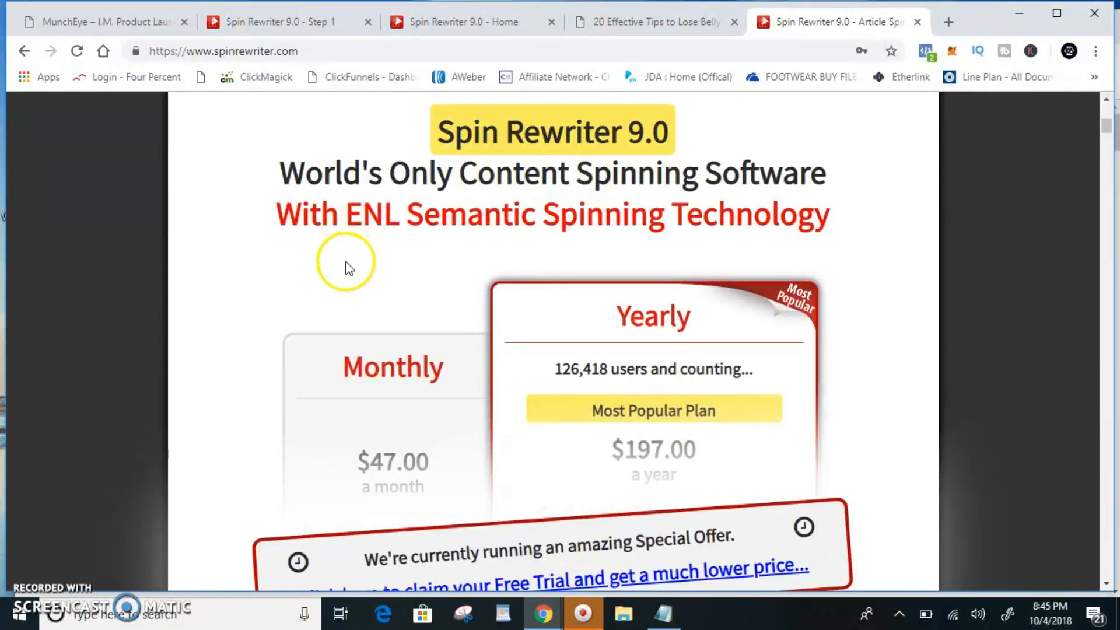
pyautogui.scroll(-1, 346, 272)
pyautogui.scroll(-1, 346, 272)
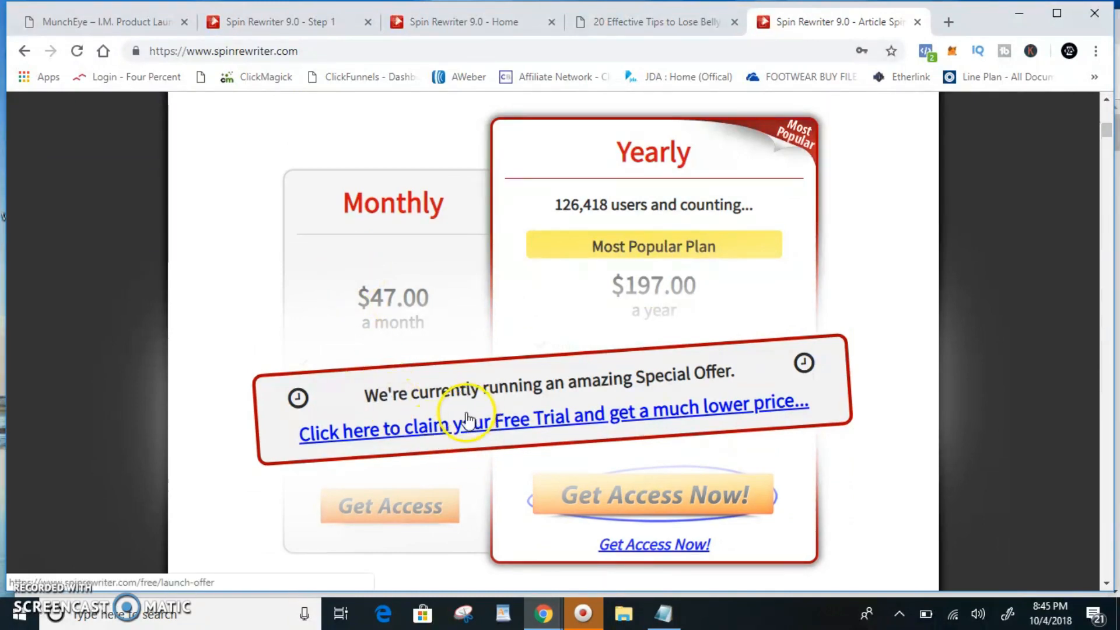
pyautogui.scroll(-6, 444, 235)
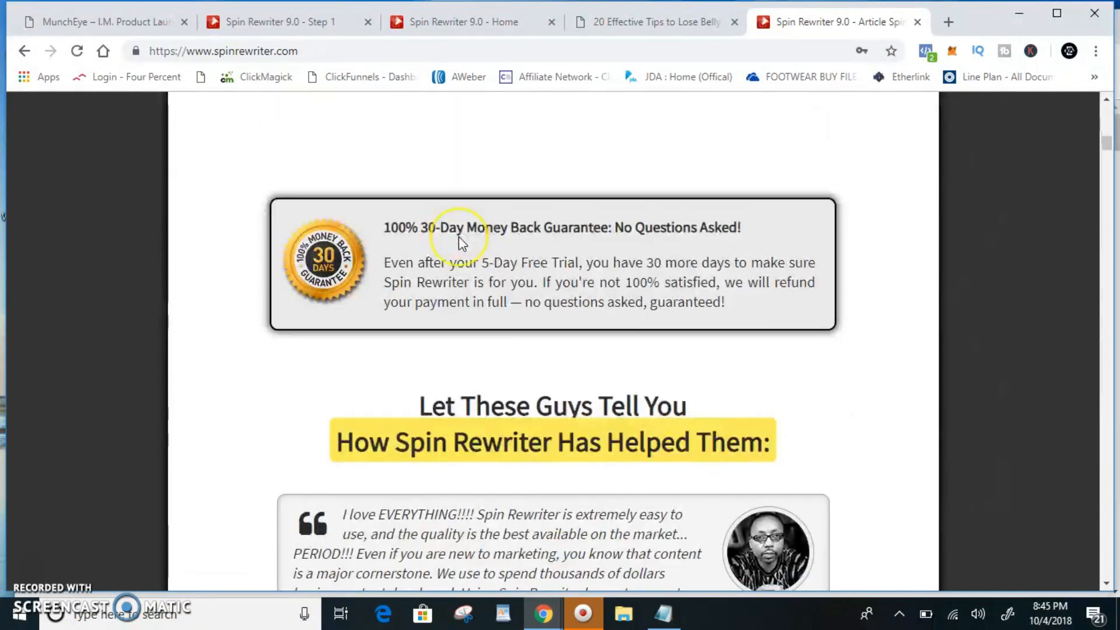
pyautogui.scroll(3, 459, 236)
pyautogui.scroll(4, 459, 237)
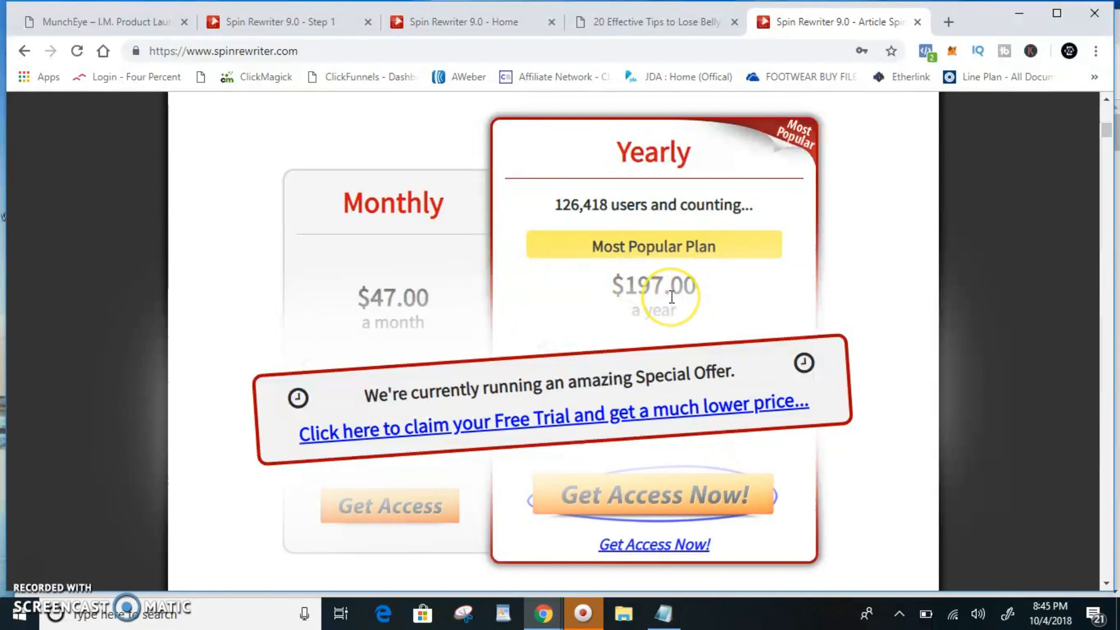
pyautogui.scroll(-1, 671, 296)
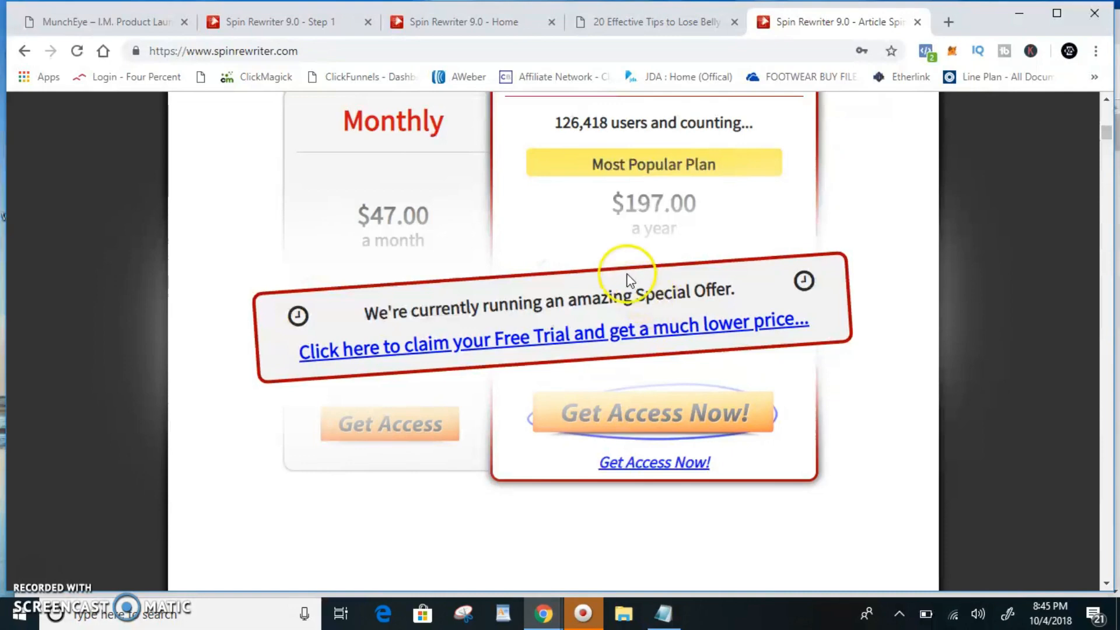
pyautogui.scroll(1, 629, 279)
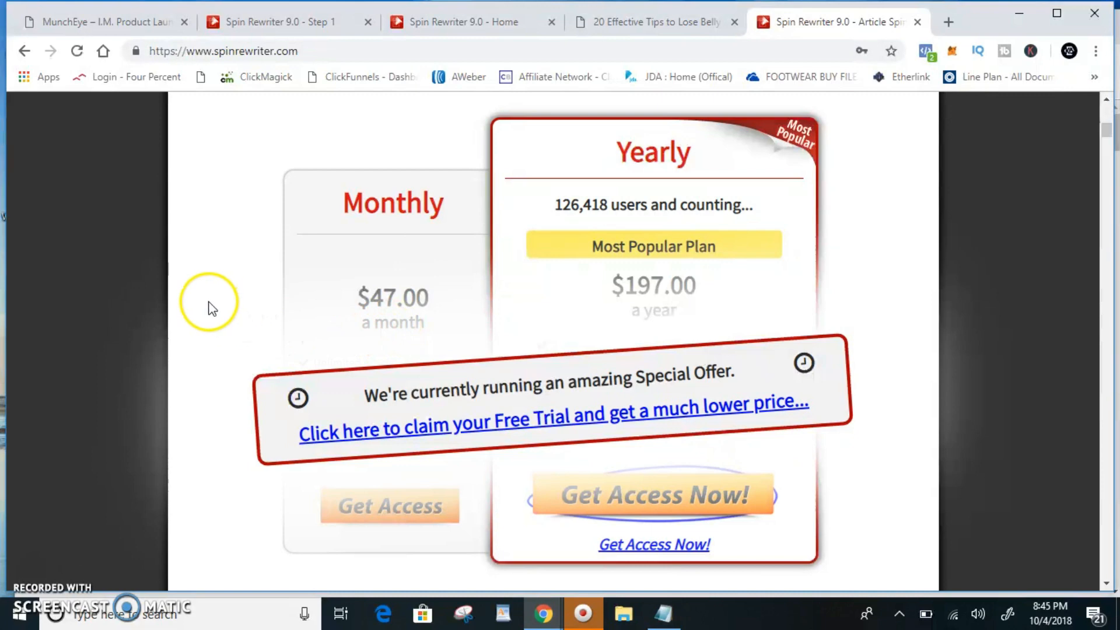
pyautogui.scroll(-1, 210, 308)
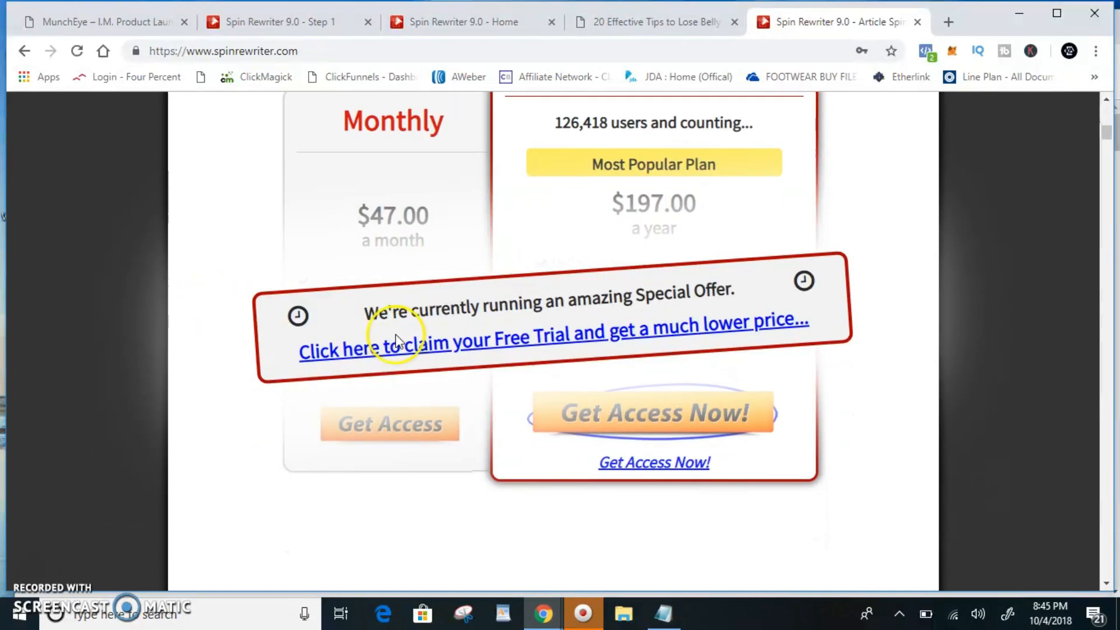
pyautogui.scroll(-8, 671, 363)
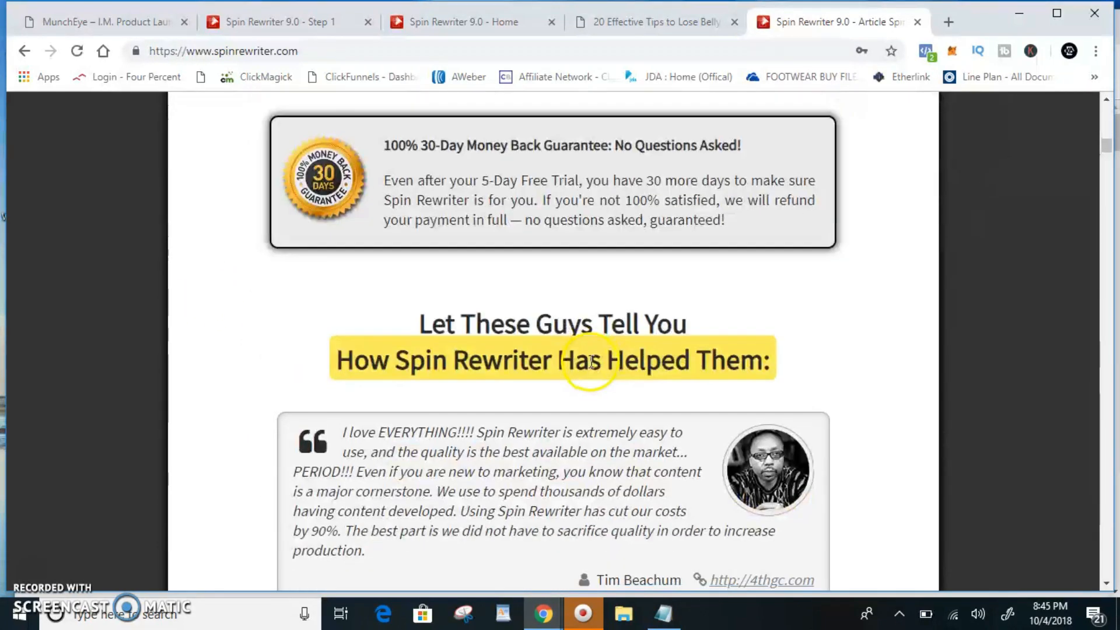
pyautogui.scroll(-8, 591, 360)
pyautogui.scroll(11, 586, 347)
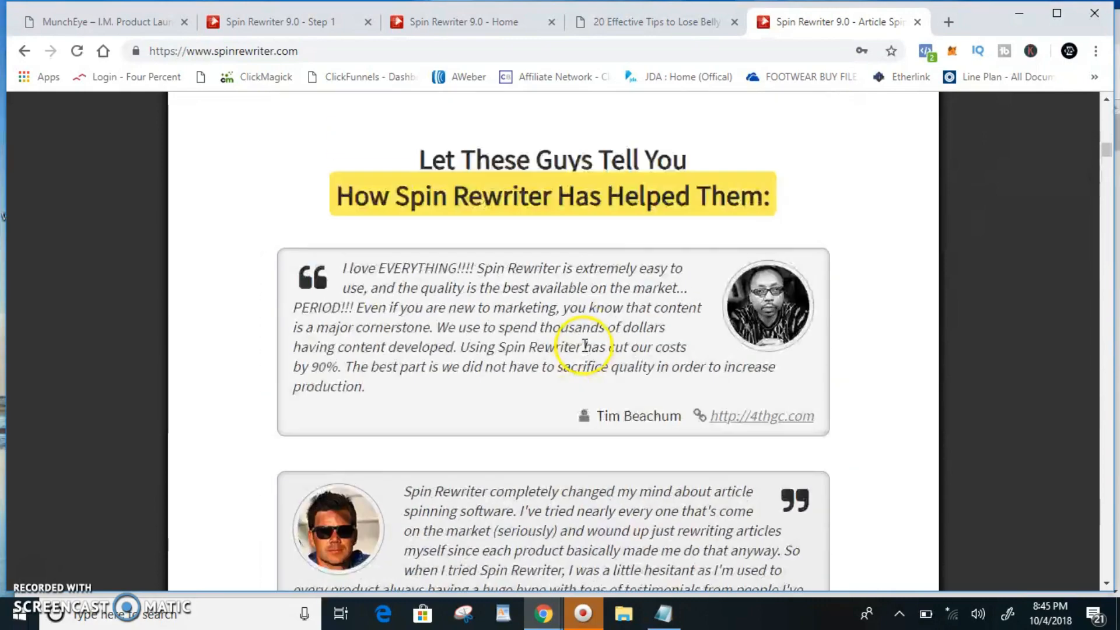
# Open the special offer for the free trial and lower price, reloading the launch offer page
pyautogui.scroll(3, 586, 343)
pyautogui.click(607, 274)
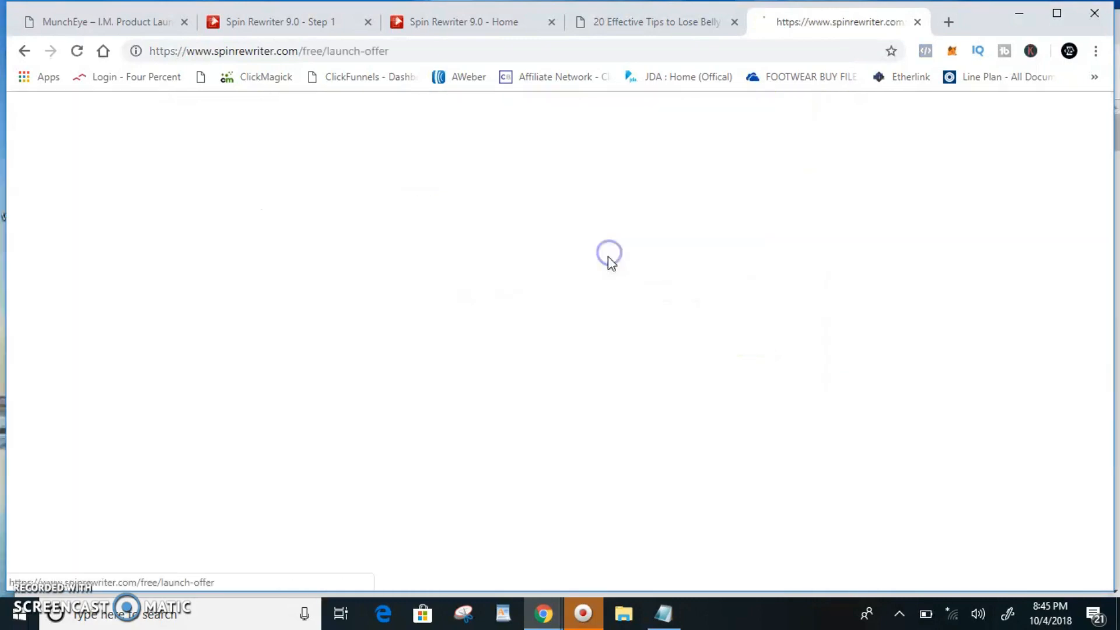
pyautogui.click(80, 53)
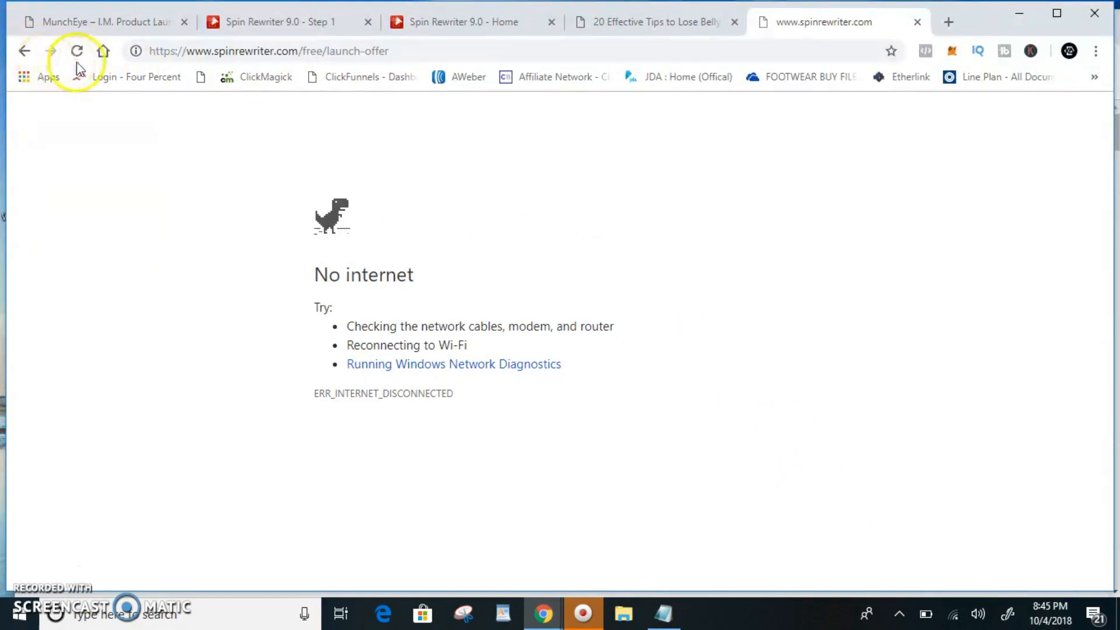
pyautogui.click(77, 55)
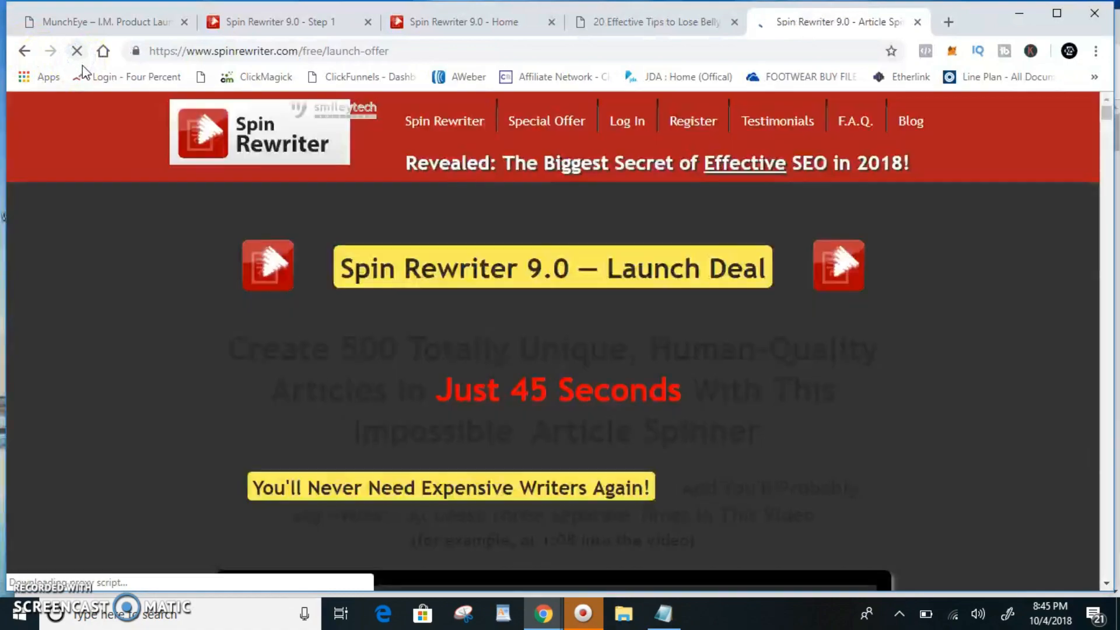
# Examine the launch offer's Monthly, Yearly and Lifetime plans, including the Yearly plan's price, bonuses, discount and free trial
pyautogui.scroll(-8, 593, 426)
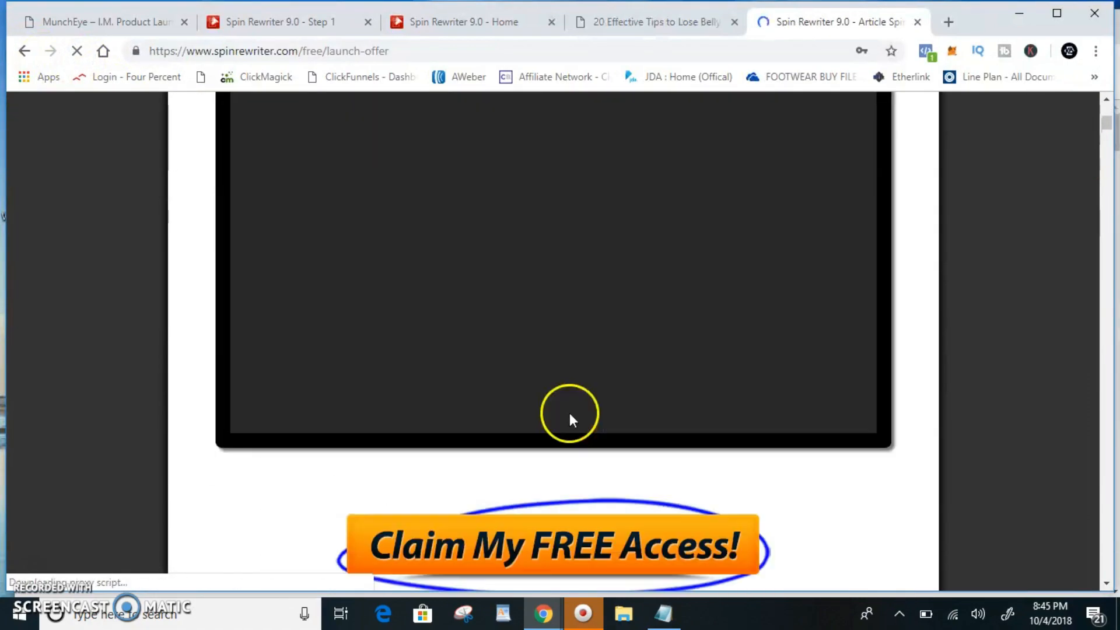
pyautogui.scroll(-15, 573, 421)
pyautogui.scroll(-20, 538, 327)
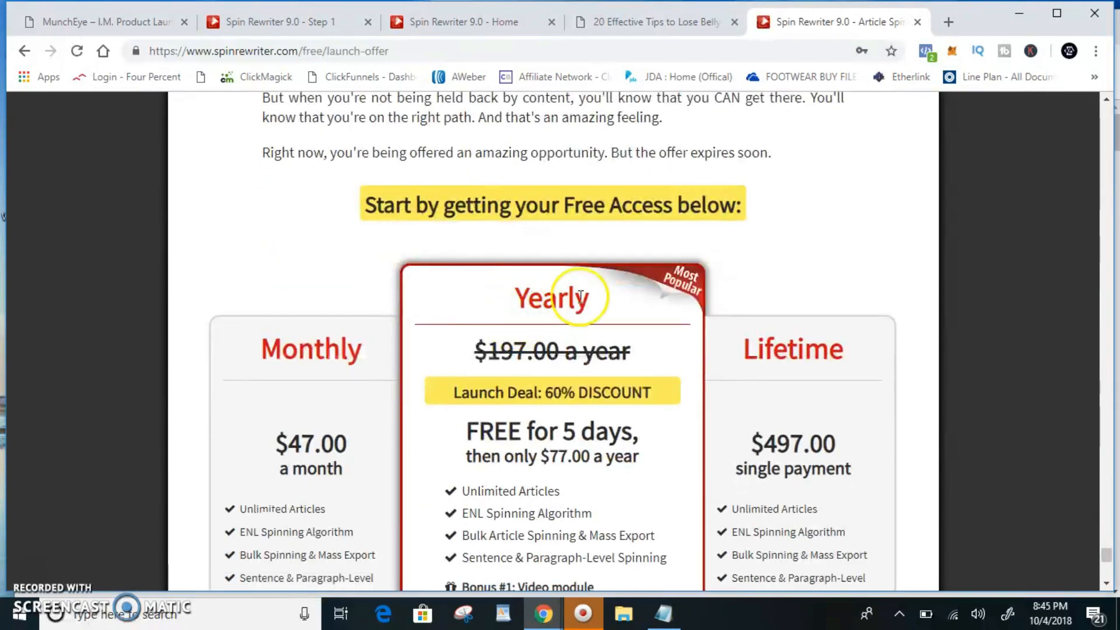
pyautogui.scroll(-1, 541, 306)
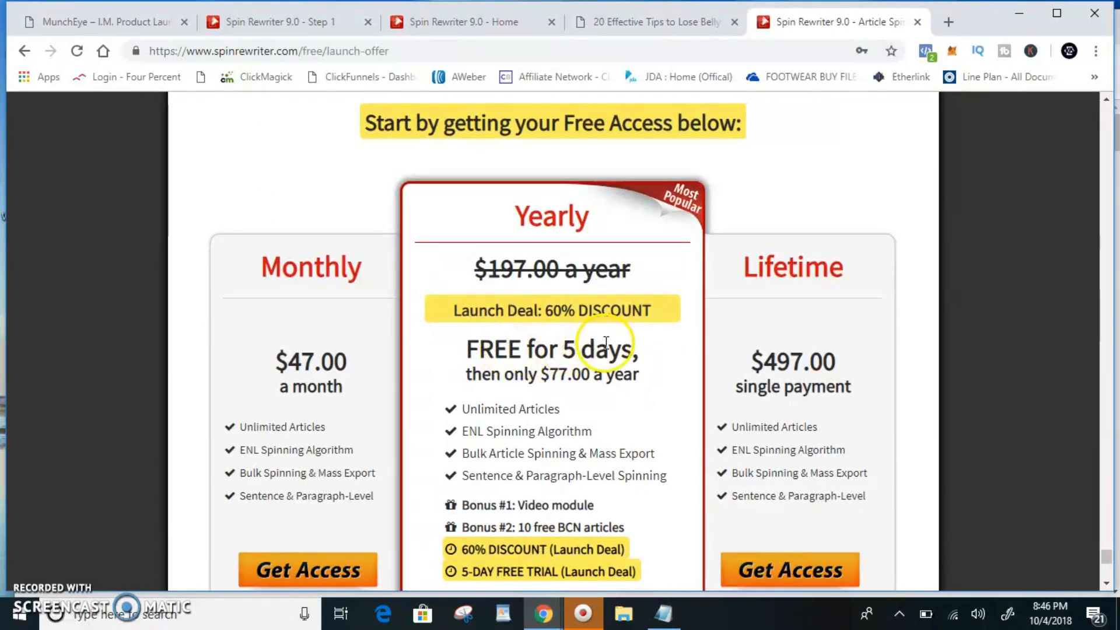
pyautogui.scroll(-1, 606, 343)
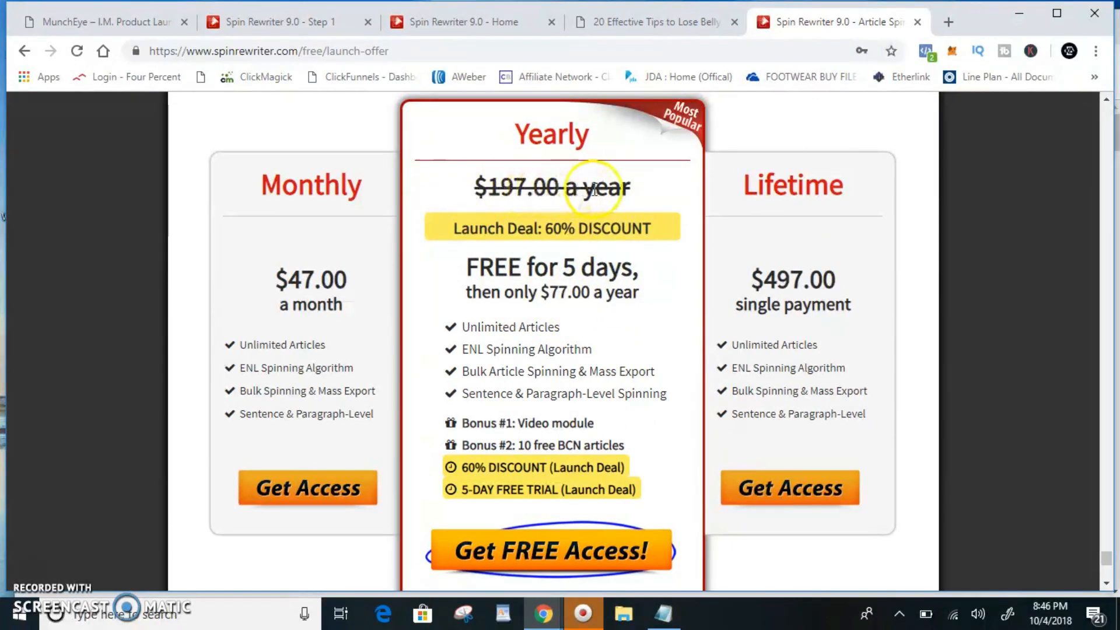
pyautogui.scroll(-1, 636, 209)
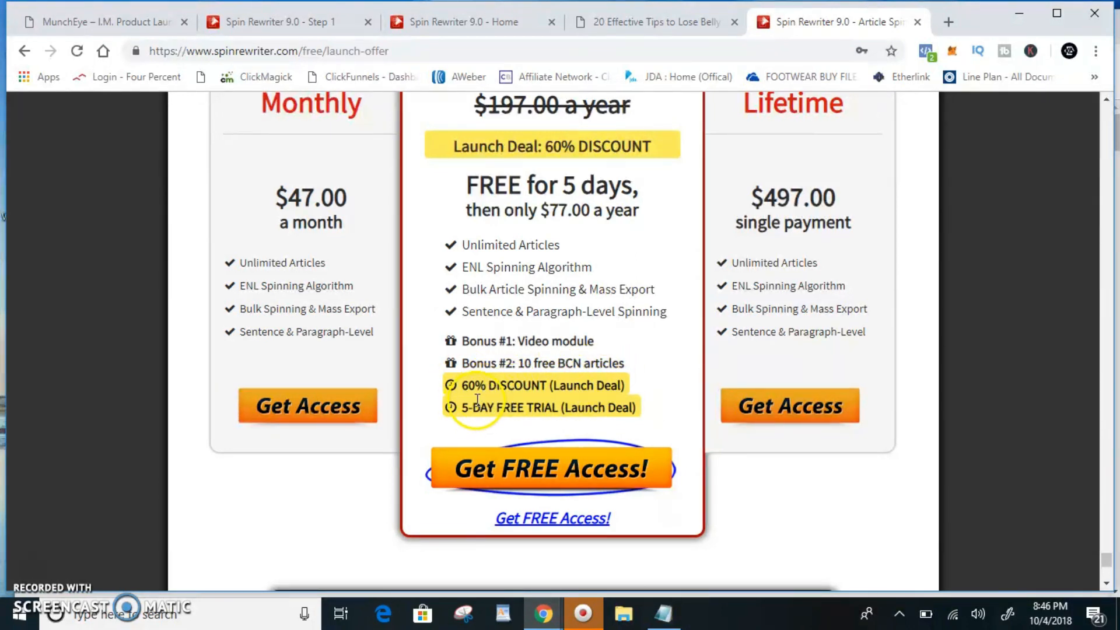
pyautogui.scroll(1, 481, 402)
pyautogui.scroll(-1, 487, 402)
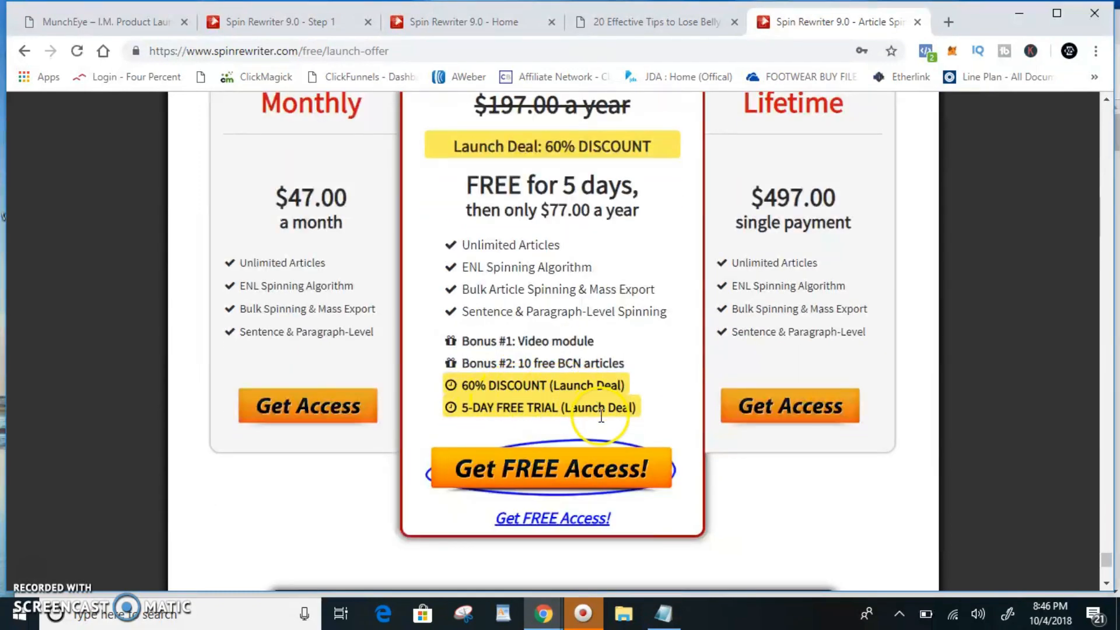
pyautogui.scroll(1, 650, 461)
pyautogui.scroll(-1, 642, 379)
pyautogui.scroll(1, 580, 243)
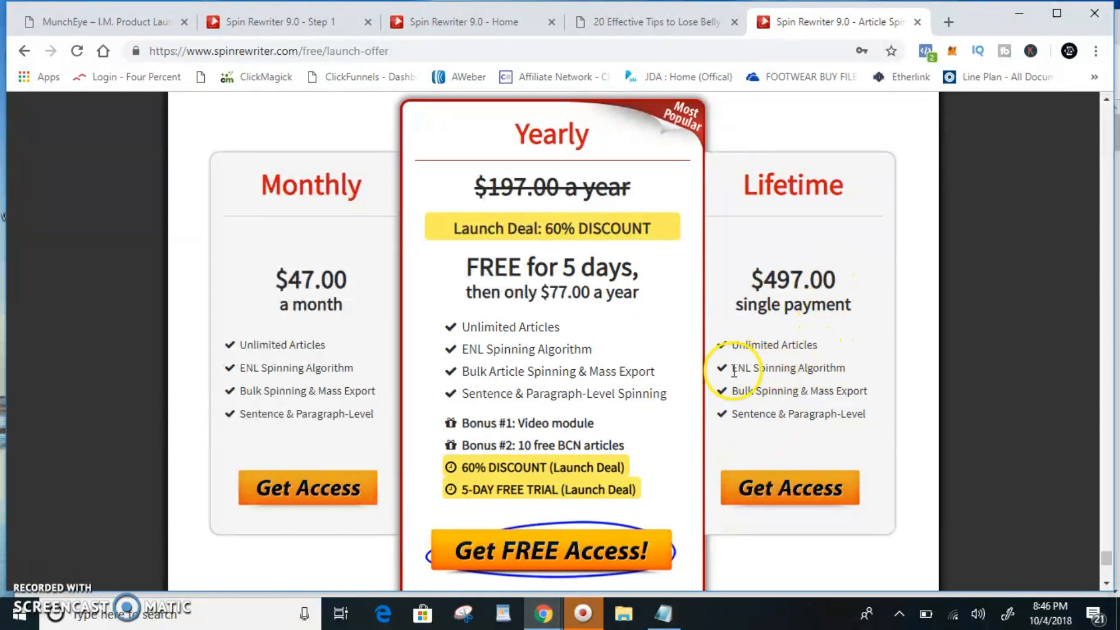
# Highlight the Unlimited Articles and ENL Spinning Algorithm features in the Lifetime plan, and clear the selection
pyautogui.moveTo(733, 349); pyautogui.dragTo(814, 348)
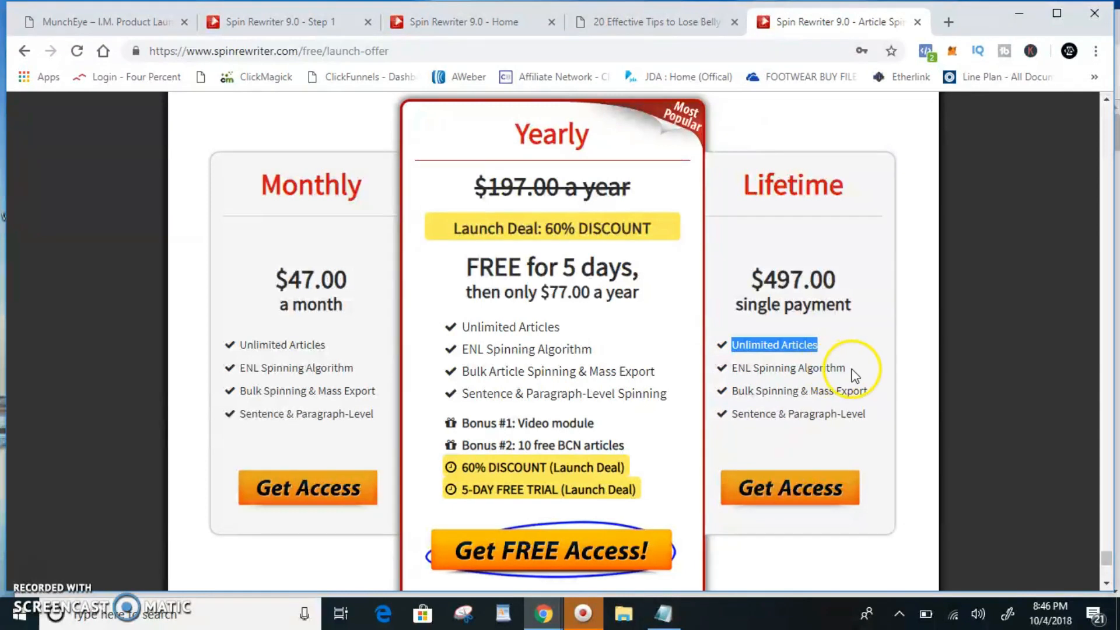
pyautogui.moveTo(849, 367); pyautogui.dragTo(792, 358)
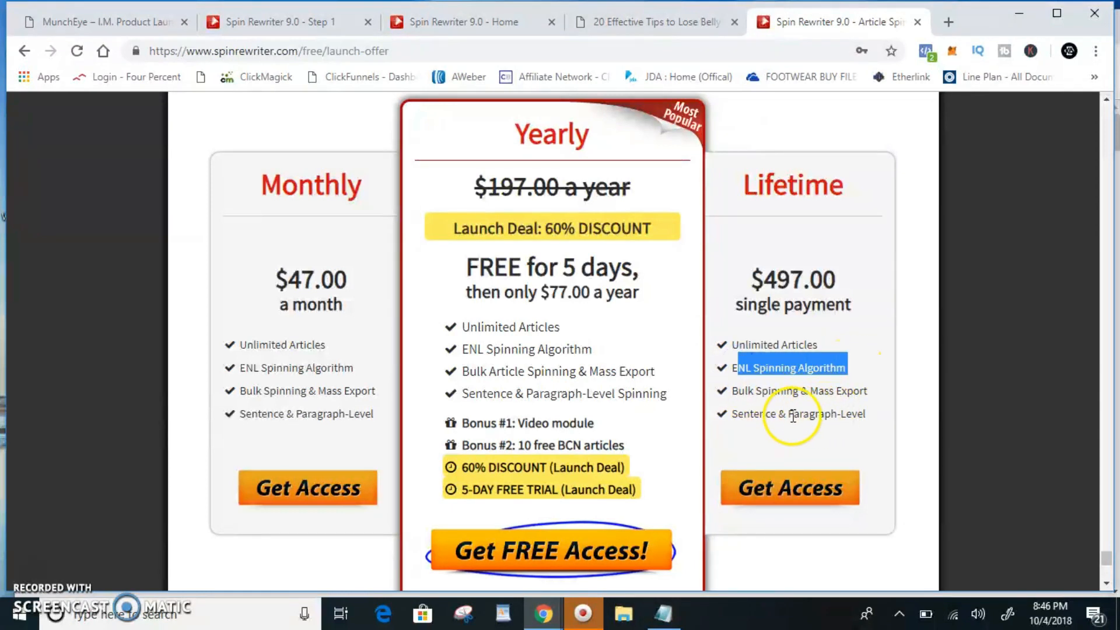
pyautogui.click(846, 353)
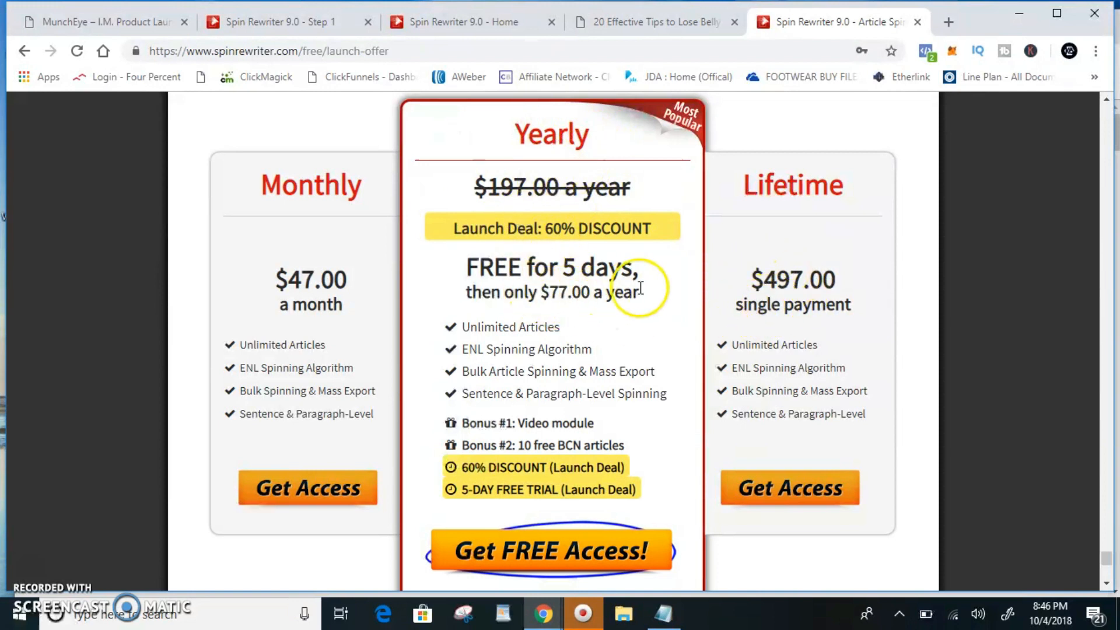
# Compare the Lifetime plan's single payment with the Yearly and Monthly plan prices, highlighting the amounts
pyautogui.moveTo(777, 280); pyautogui.dragTo(808, 281)
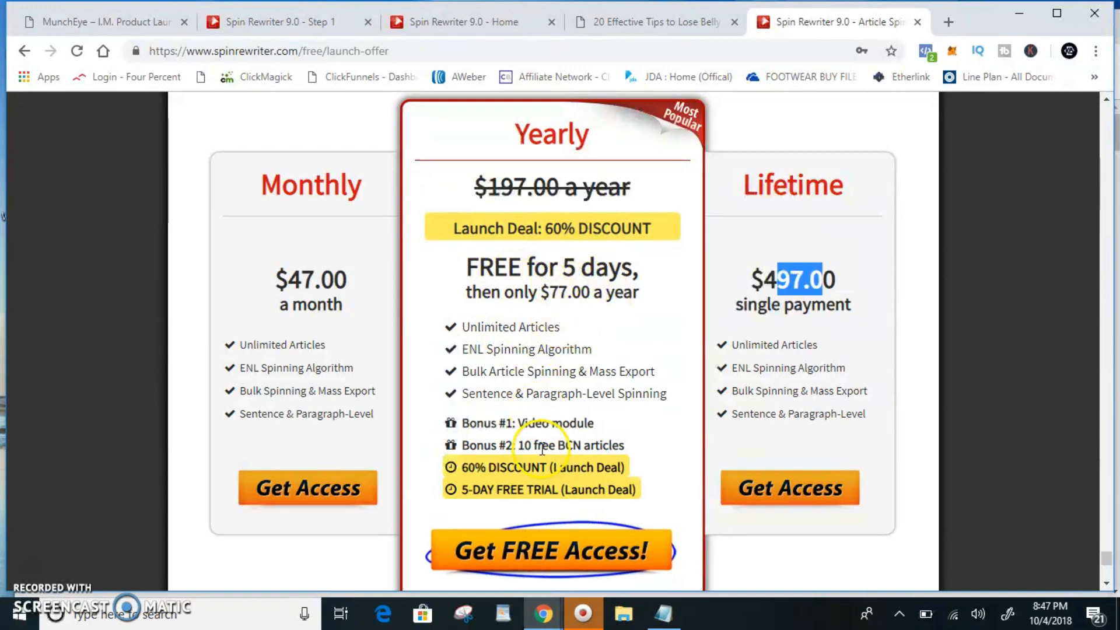
pyautogui.moveTo(482, 188); pyautogui.dragTo(602, 197)
pyautogui.moveTo(763, 277); pyautogui.dragTo(836, 300)
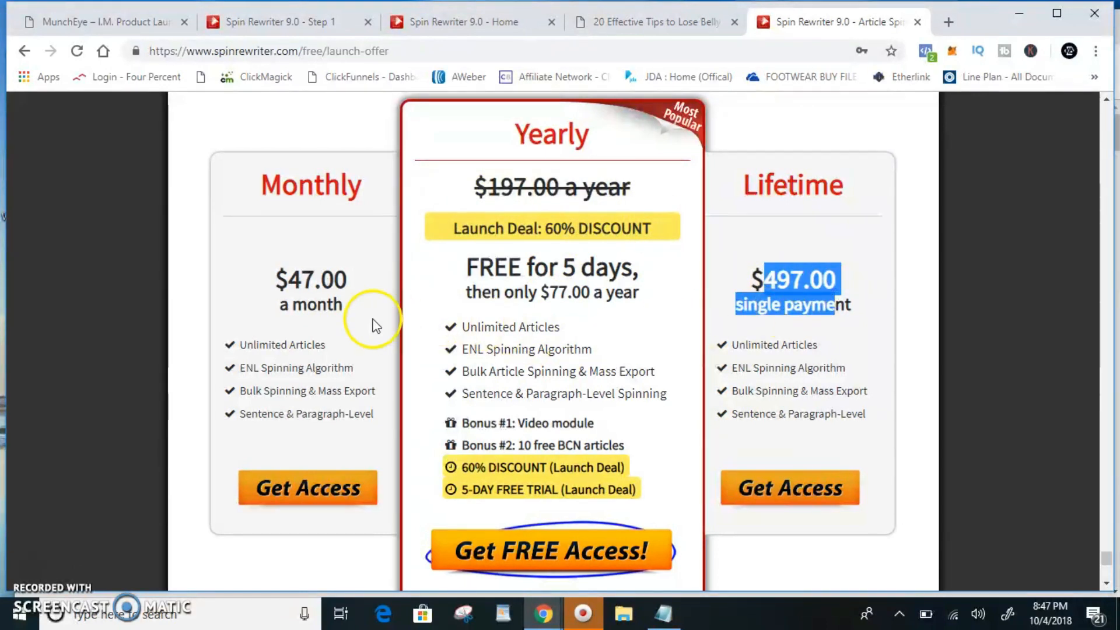
pyautogui.click(327, 319)
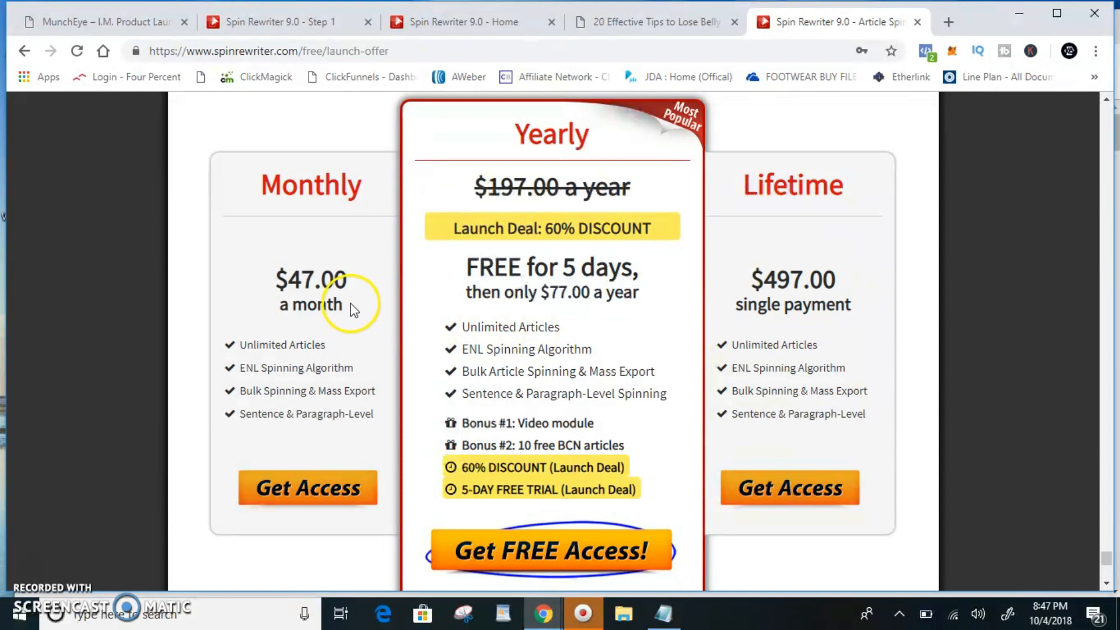
pyautogui.moveTo(272, 278); pyautogui.dragTo(352, 284)
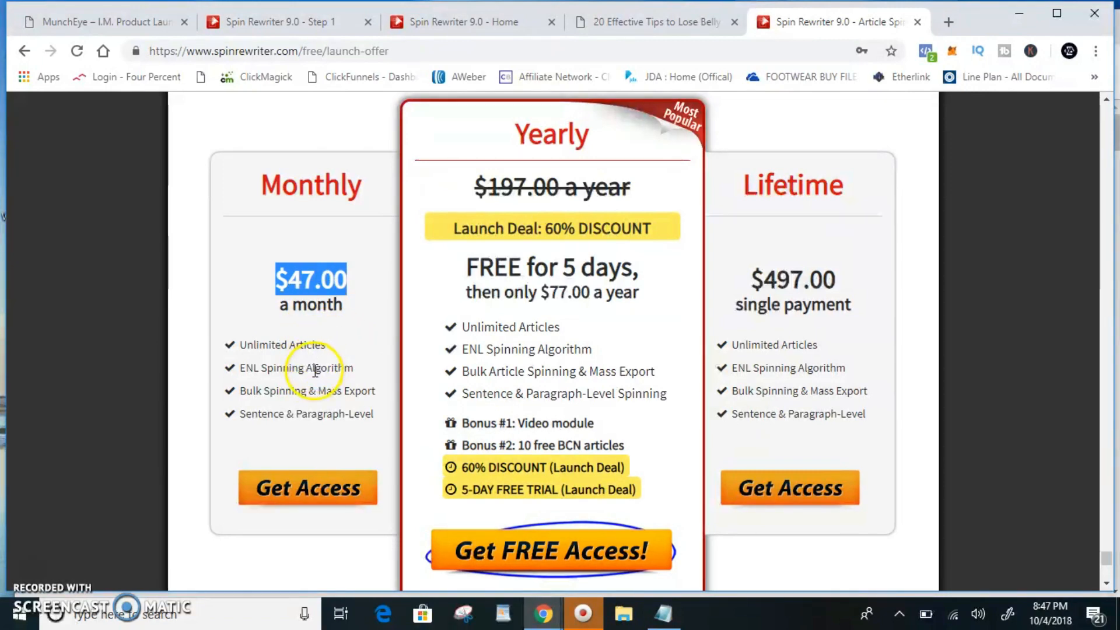
pyautogui.scroll(-1, 409, 263)
pyautogui.scroll(1, 496, 312)
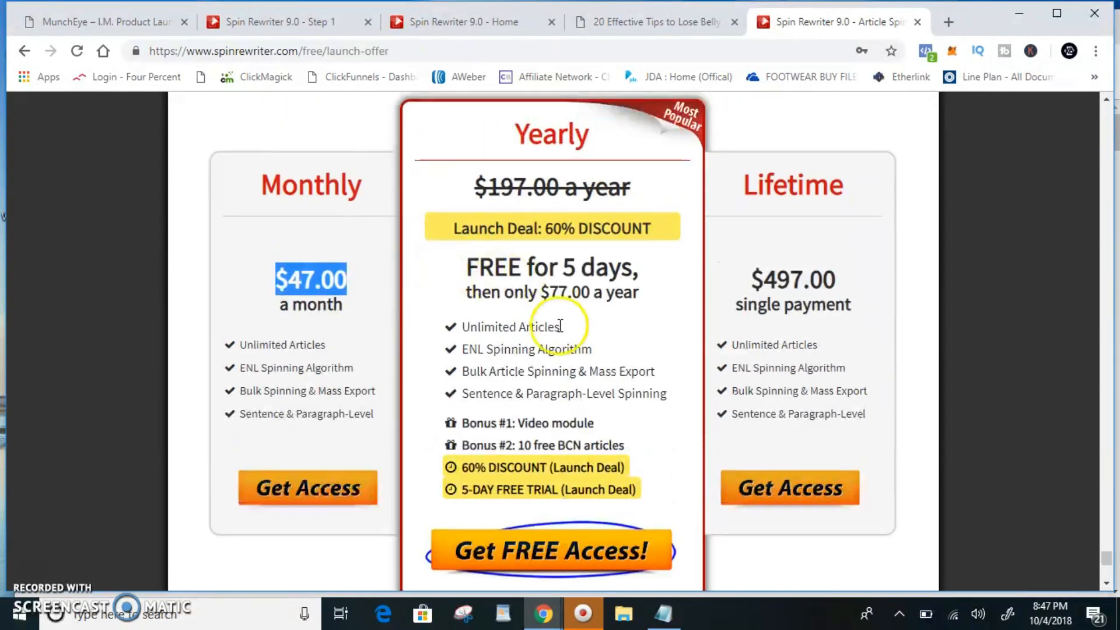
# Review the order summary, total and payment method in the Yearly plan's free access form, and close the form
pyautogui.click(554, 554)
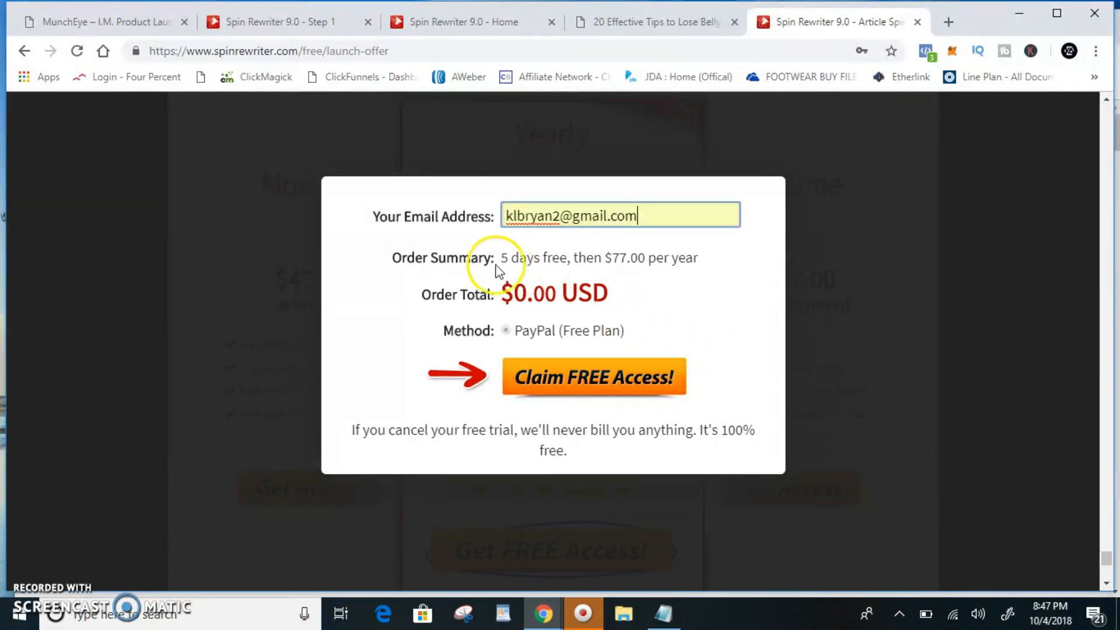
pyautogui.moveTo(508, 260); pyautogui.dragTo(527, 260)
pyautogui.click(614, 260)
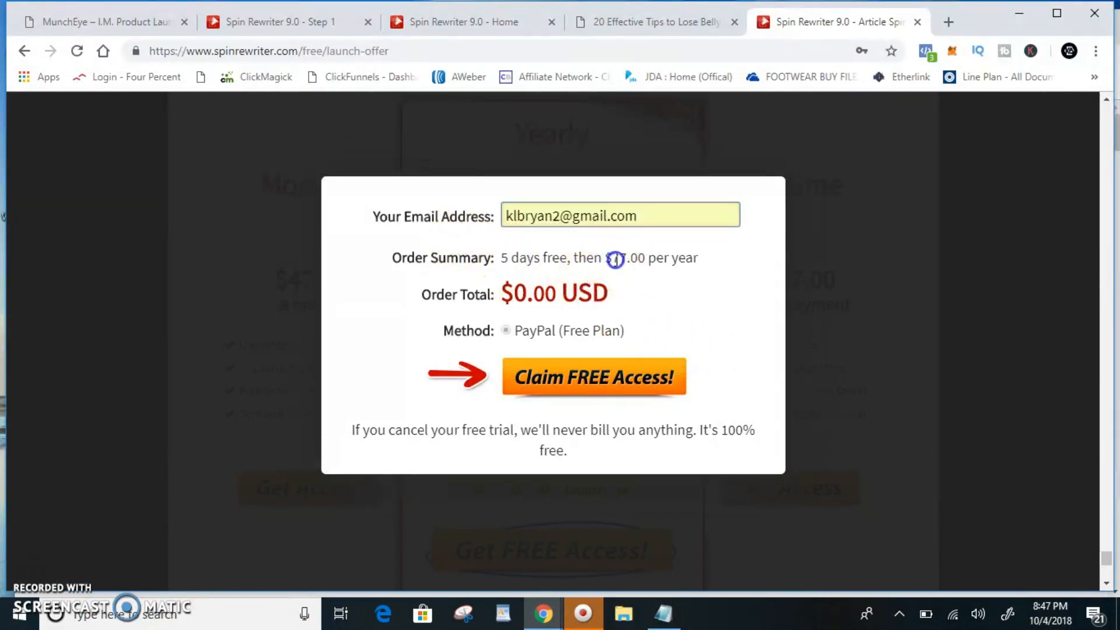
pyautogui.click(620, 292)
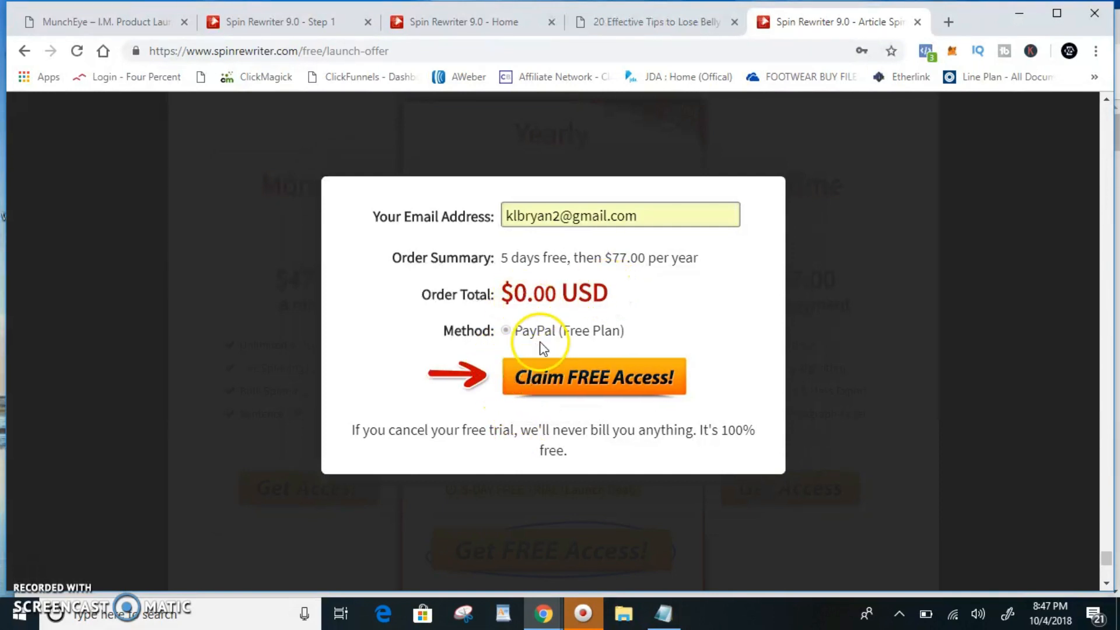
pyautogui.click(936, 296)
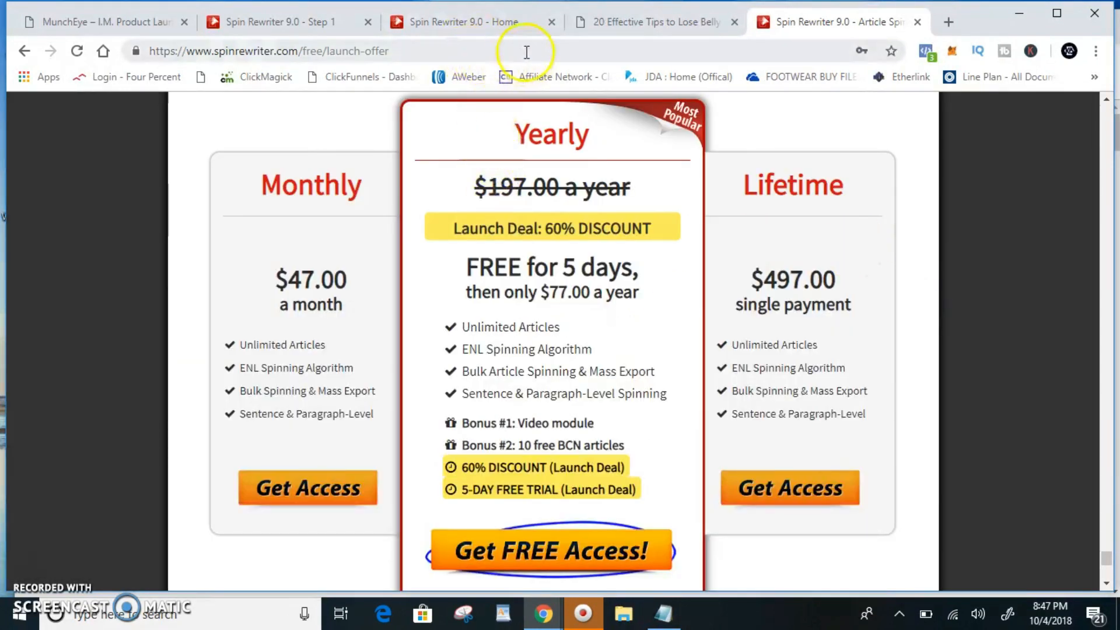
pyautogui.moveTo(244, 17); pyautogui.dragTo(376, 157)
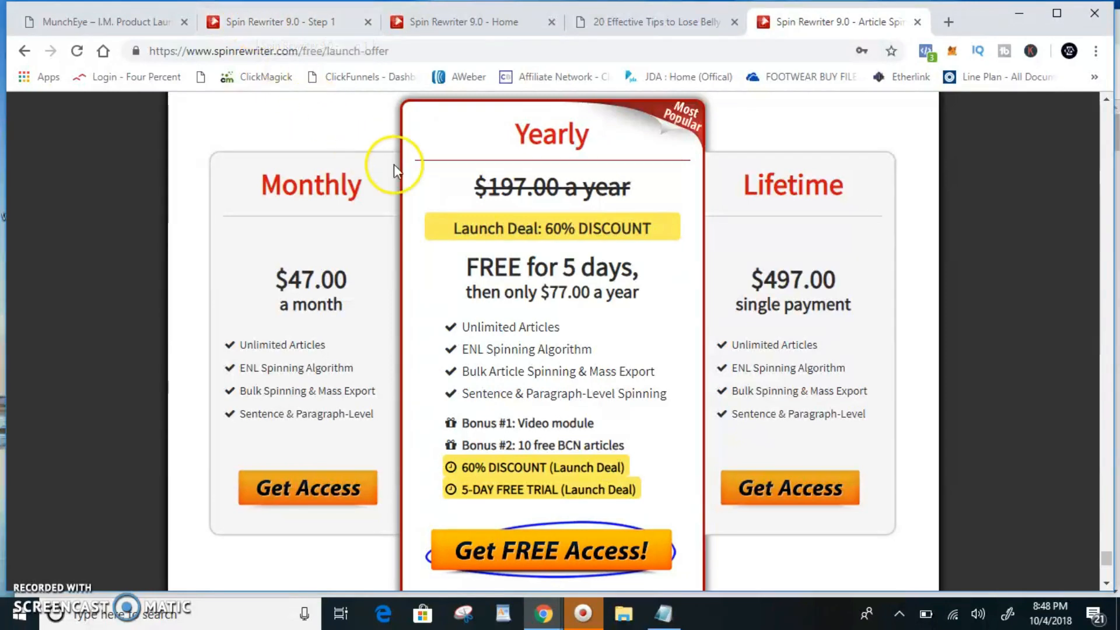
# Open the account section from the control panel and review the Log In page's form and its list of member features
pyautogui.click(474, 28)
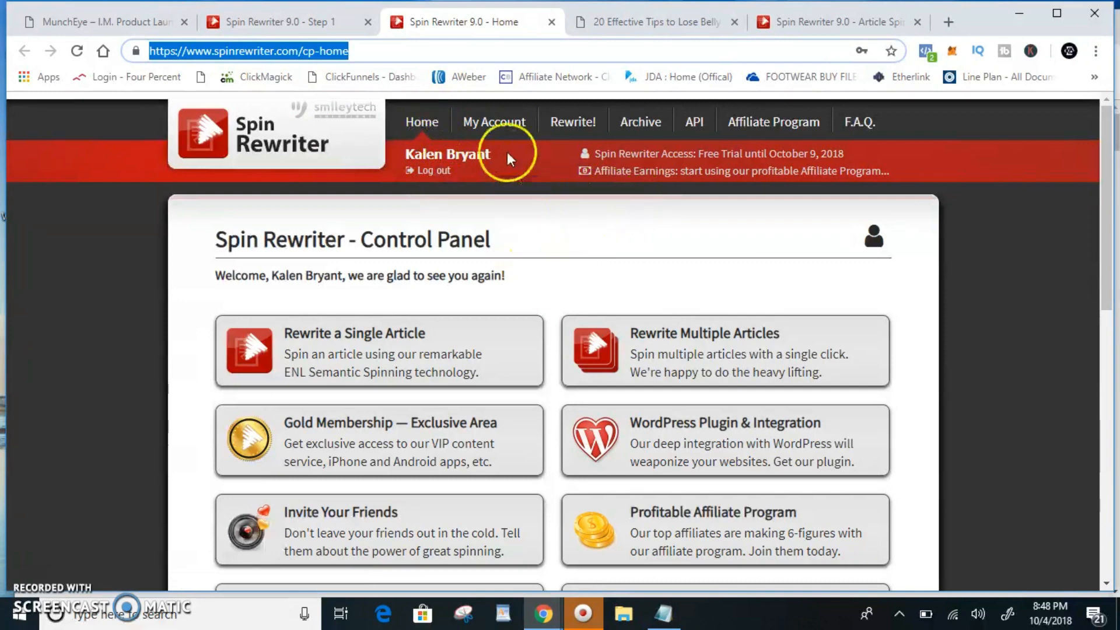
pyautogui.click(500, 126)
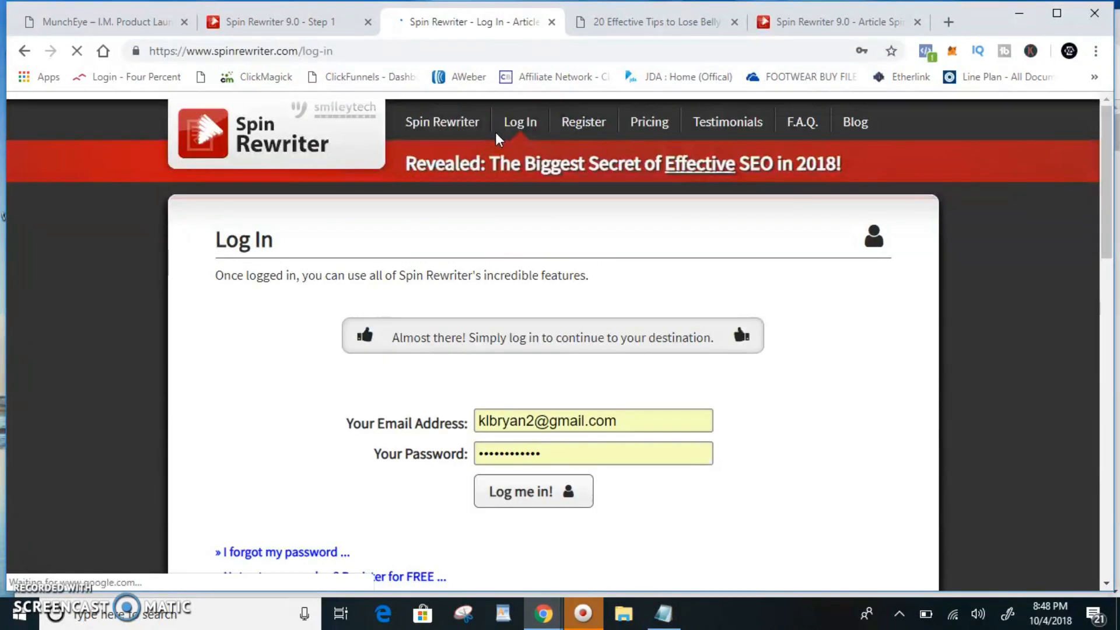
pyautogui.scroll(-4, 363, 305)
pyautogui.scroll(1, 375, 305)
pyautogui.scroll(-15, 455, 298)
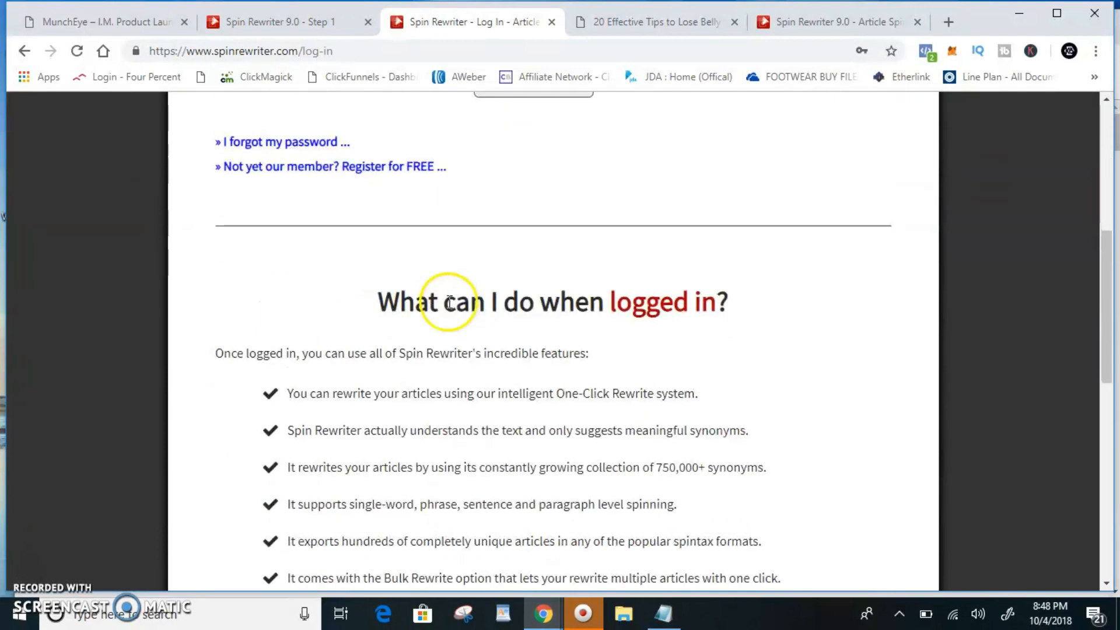
pyautogui.scroll(15, 448, 303)
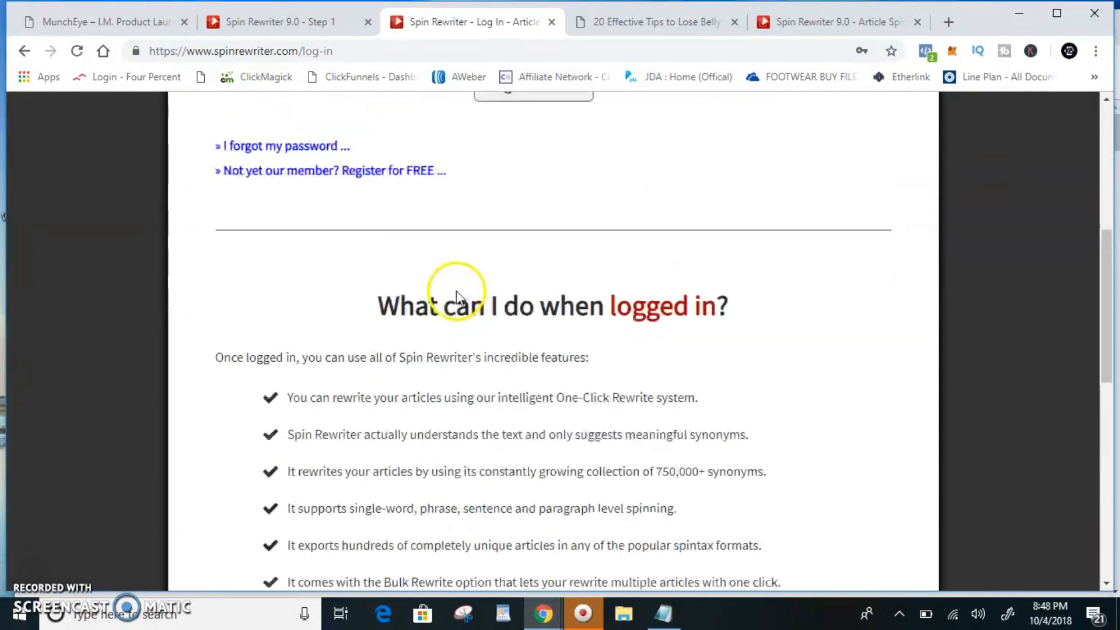
pyautogui.scroll(-3, 409, 309)
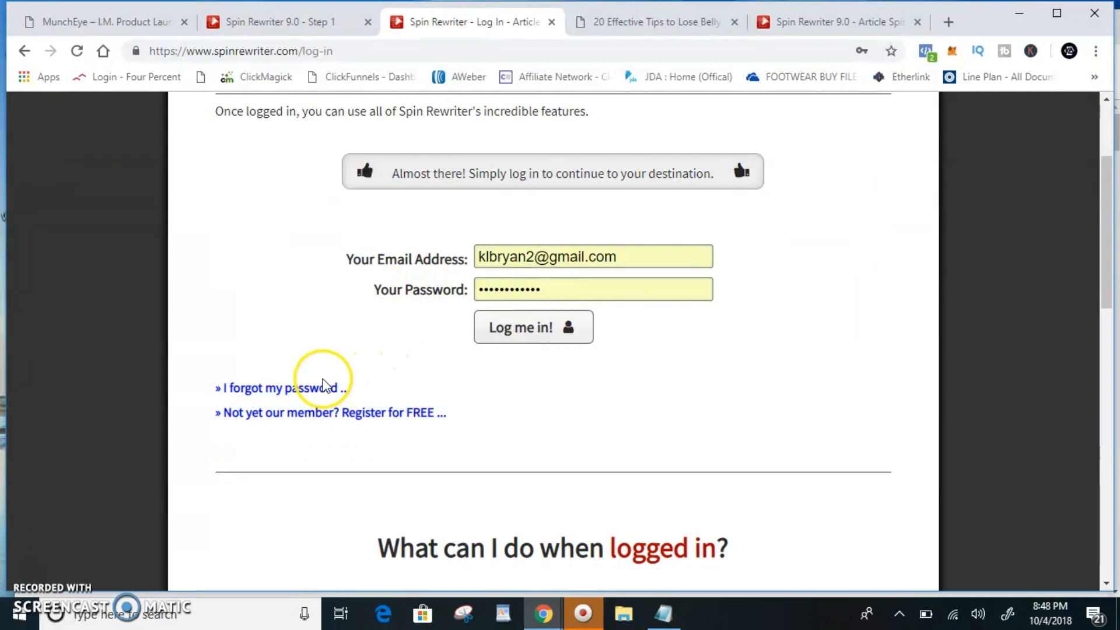
pyautogui.scroll(3, 493, 444)
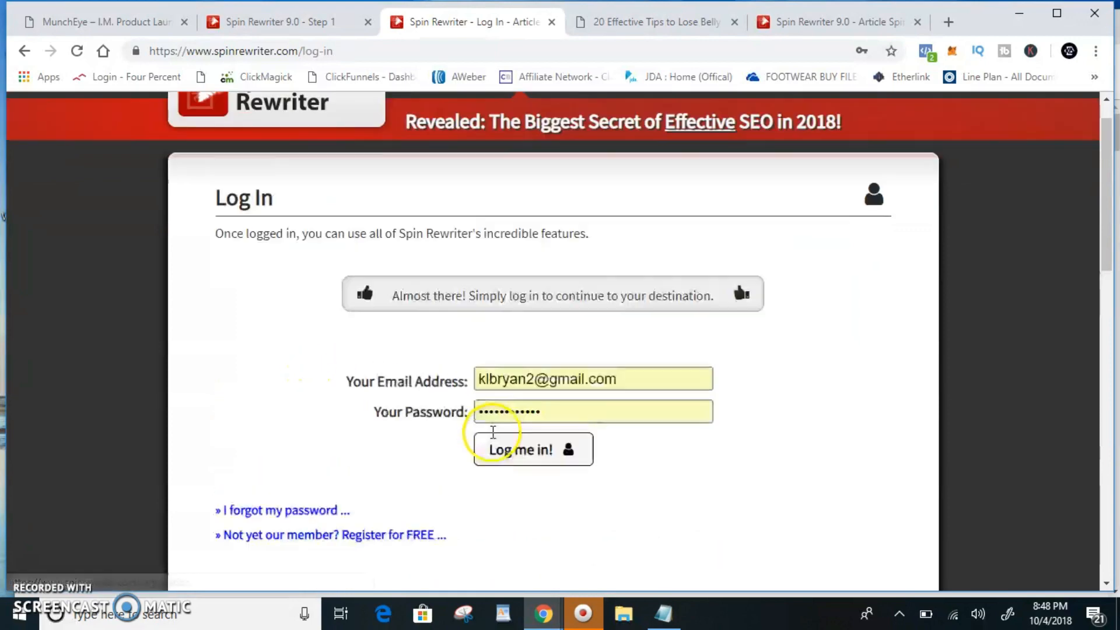
# View the registration form, and review the Pricing page's plans, money-back guarantee and contact information
pyautogui.click(591, 132)
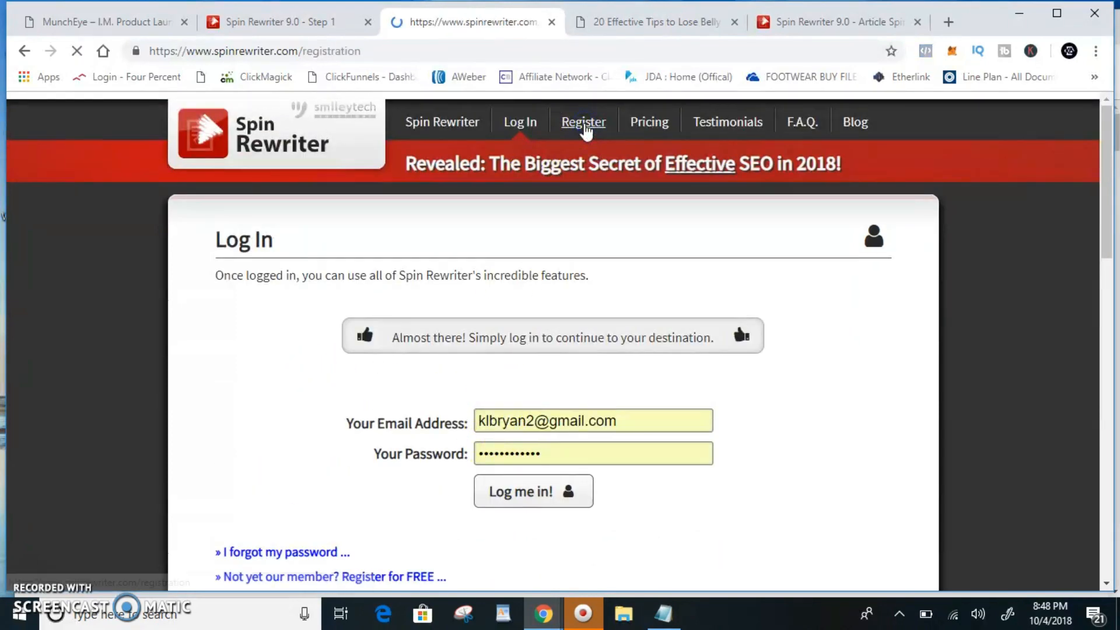
pyautogui.click(653, 122)
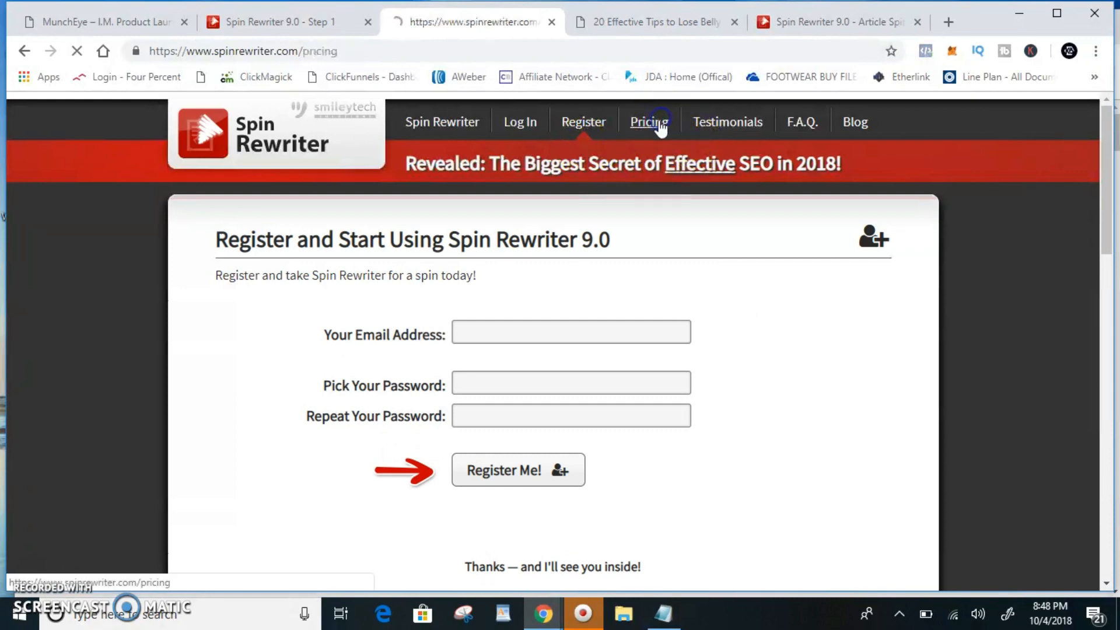
pyautogui.scroll(-1, 383, 332)
pyautogui.scroll(-19, 379, 333)
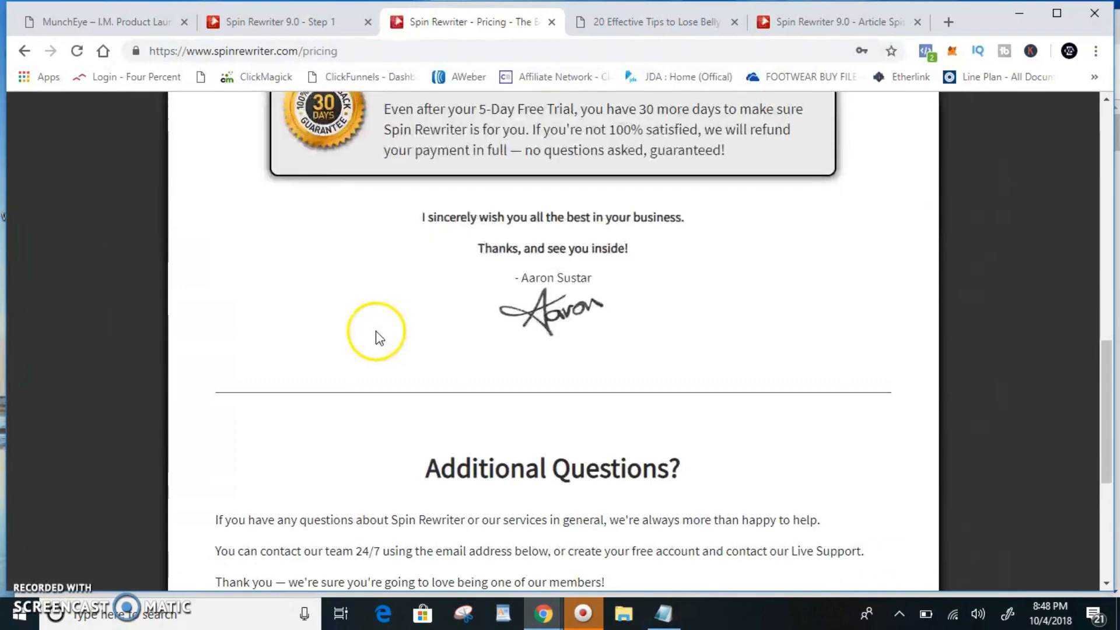
pyautogui.scroll(15, 377, 332)
pyautogui.scroll(5, 390, 317)
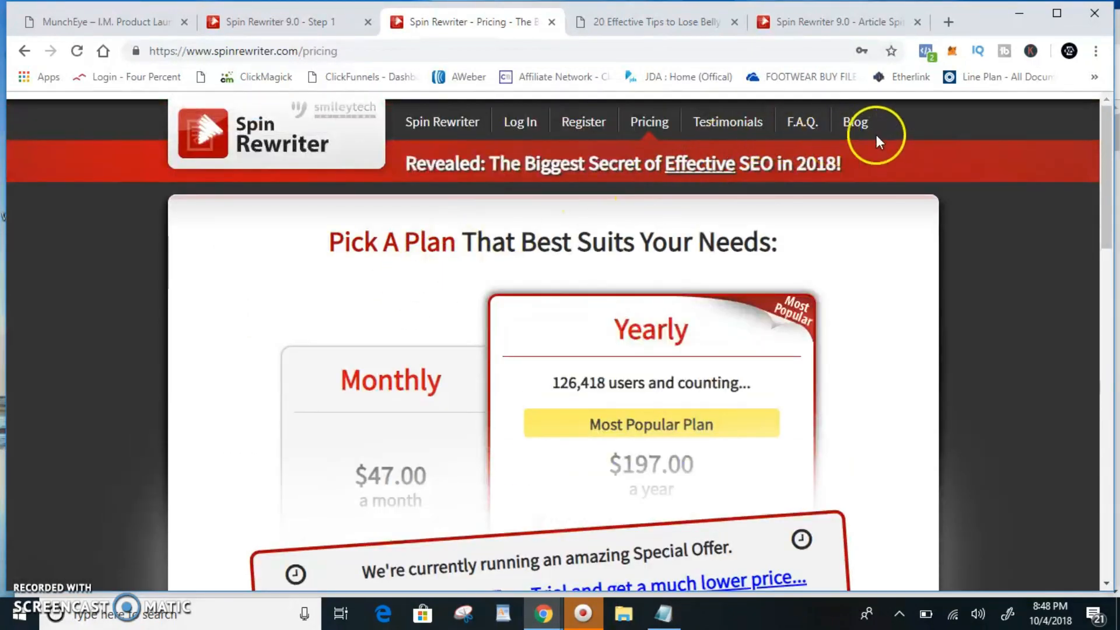
# Examine the Spin Rewriter home page from the launch deal notice through testimonials, spinning examples, features and pricing to the footer
pyautogui.click(468, 133)
pyautogui.scroll(-5, 337, 335)
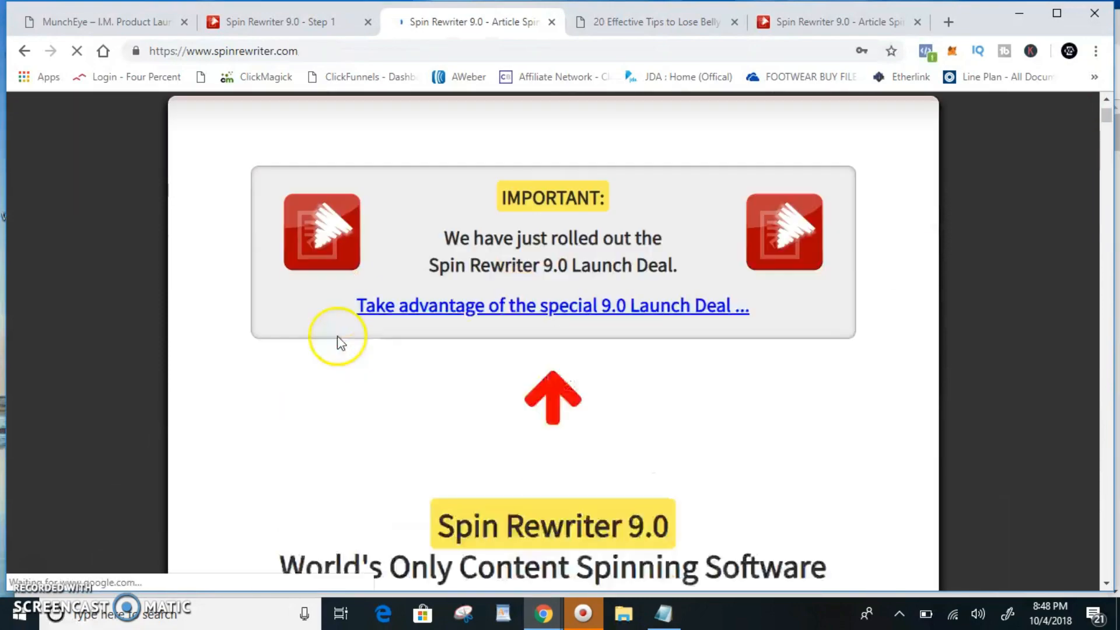
pyautogui.scroll(-20, 335, 329)
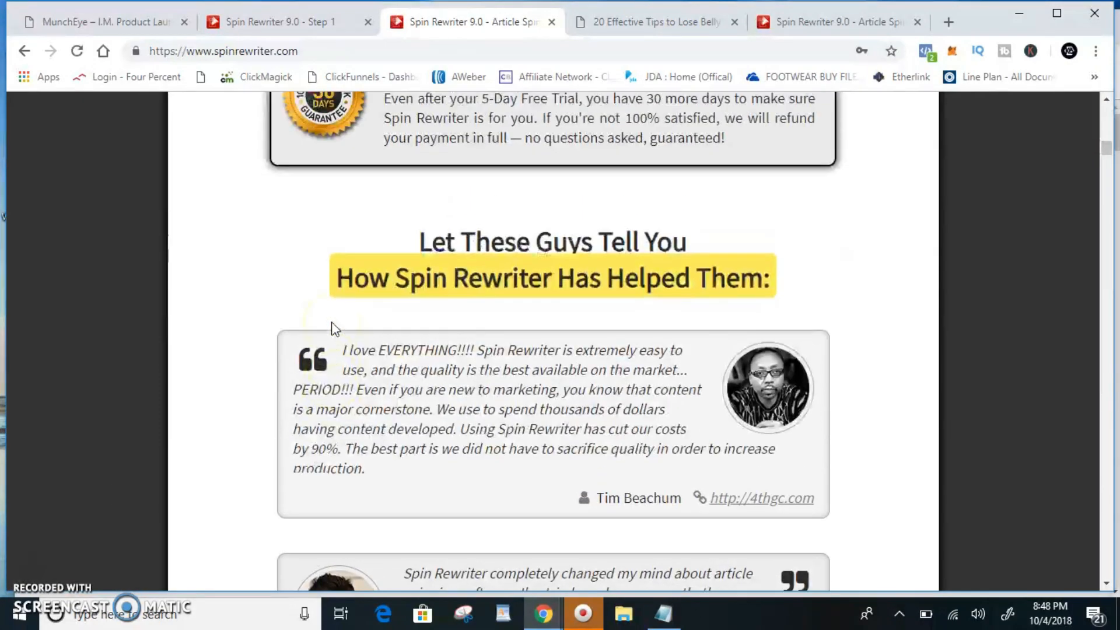
pyautogui.scroll(-20, 332, 328)
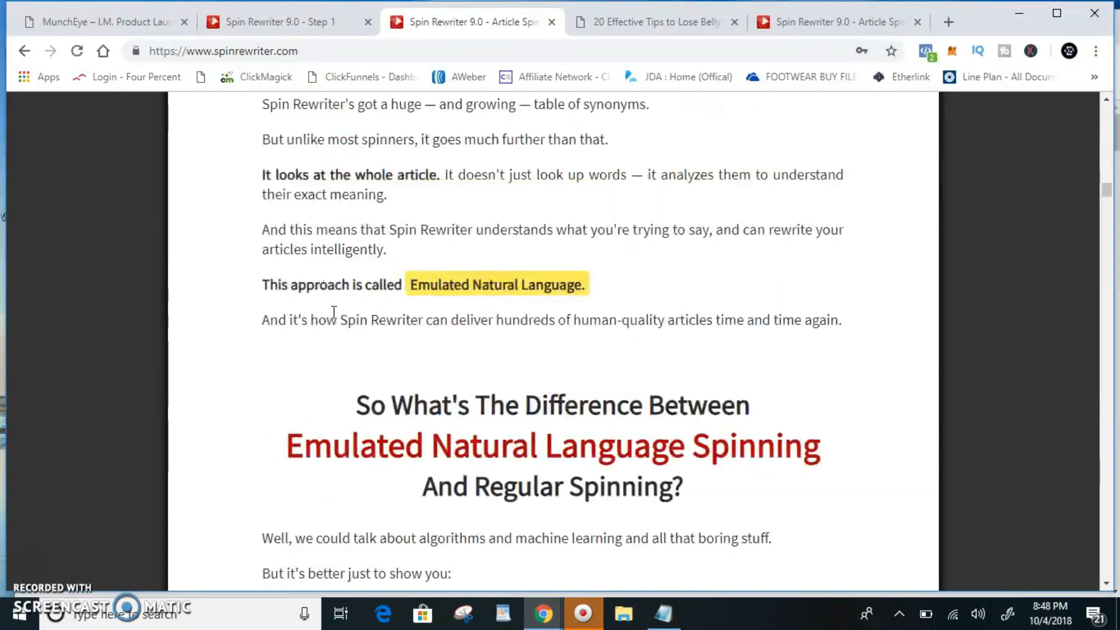
pyautogui.scroll(-20, 332, 320)
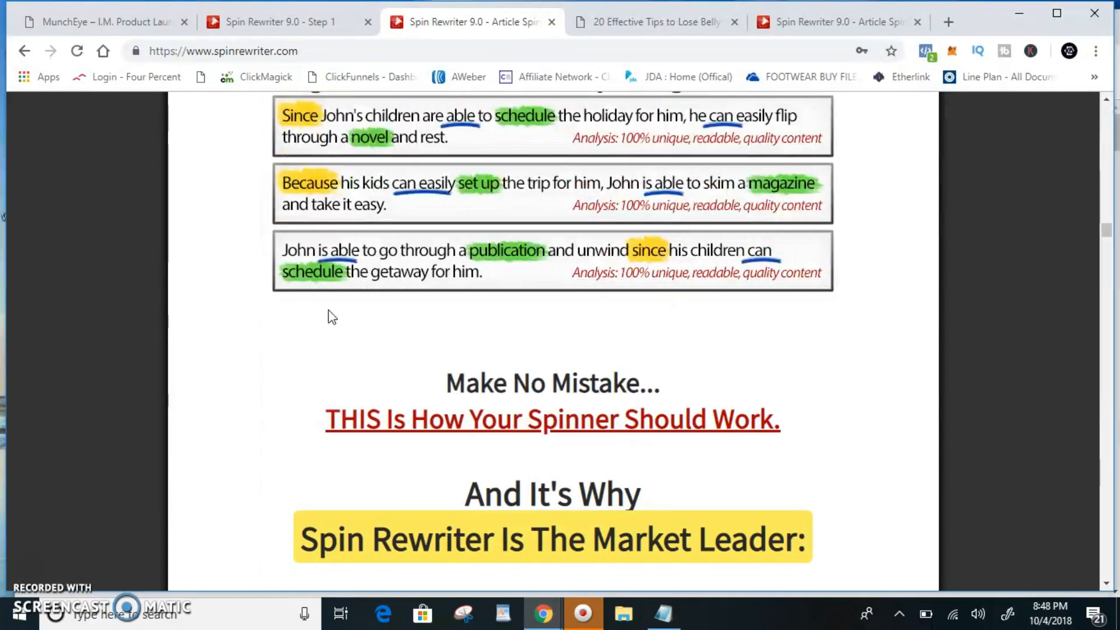
pyautogui.scroll(-20, 329, 311)
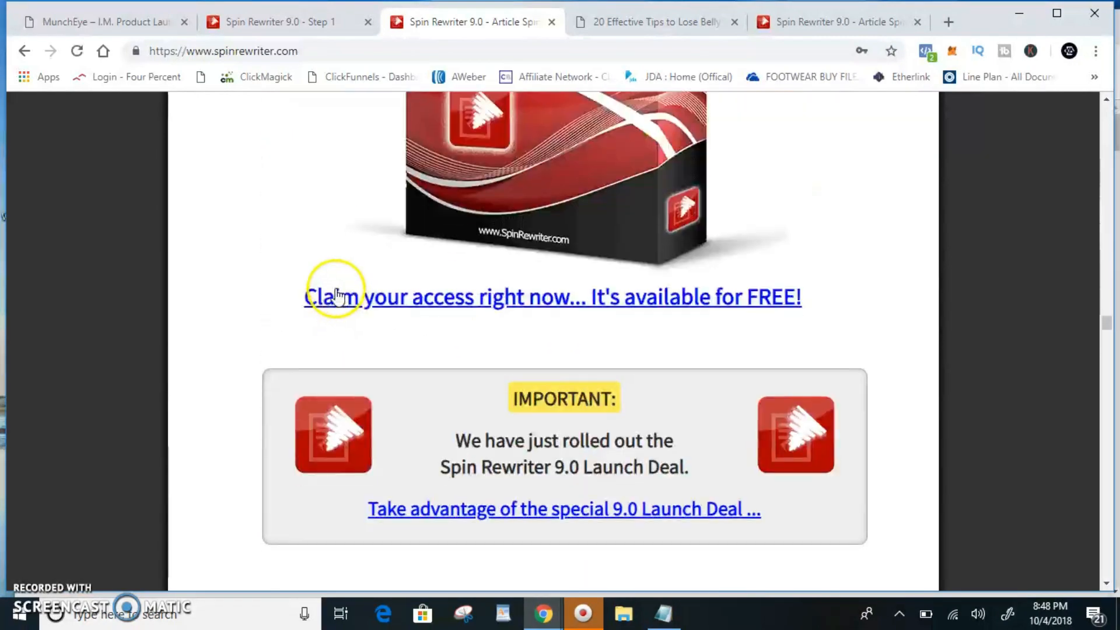
pyautogui.scroll(-20, 335, 288)
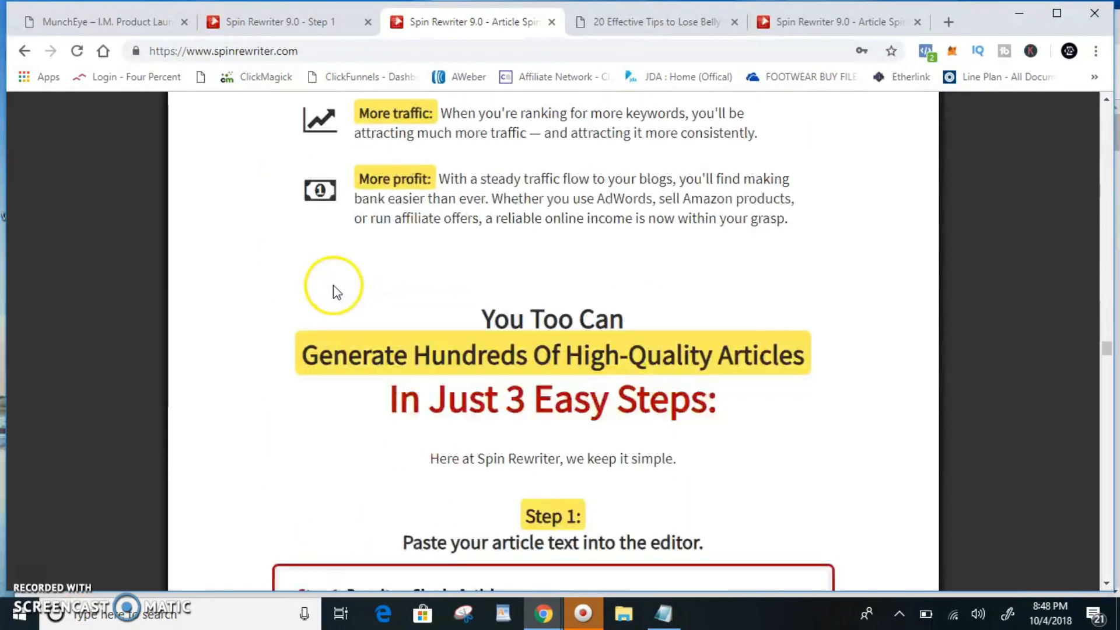
pyautogui.scroll(-20, 336, 289)
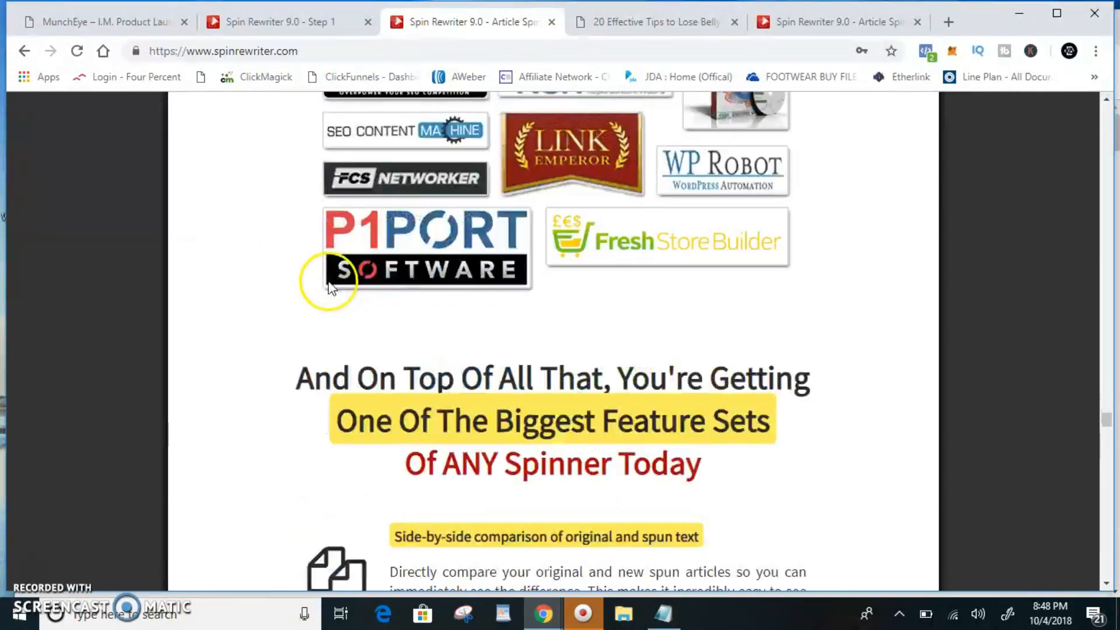
pyautogui.scroll(-20, 329, 281)
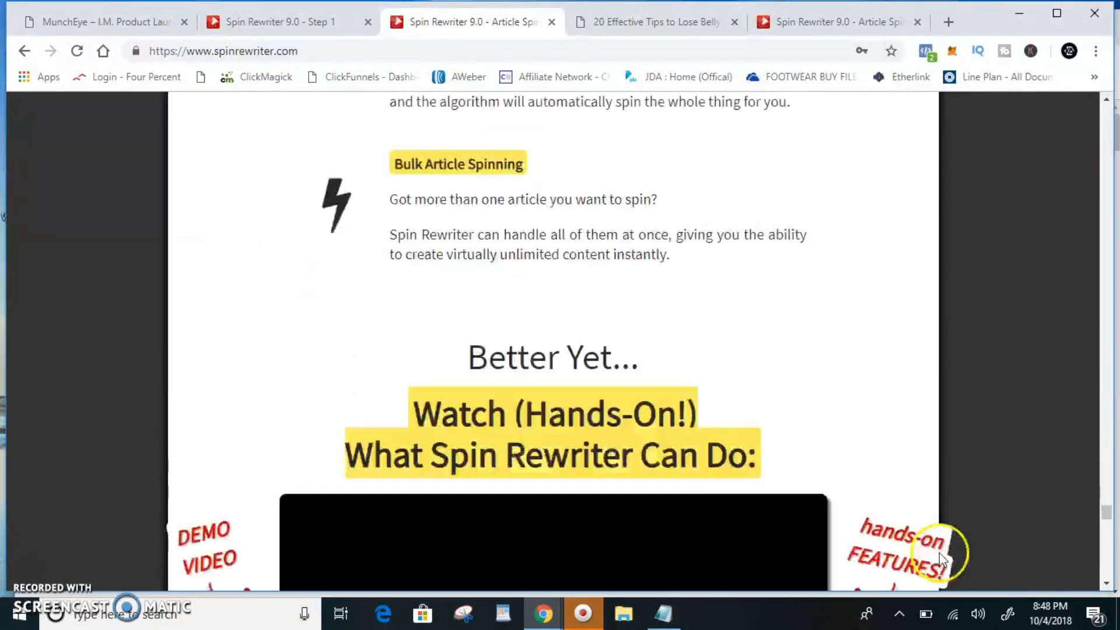
pyautogui.scroll(-20, 976, 506)
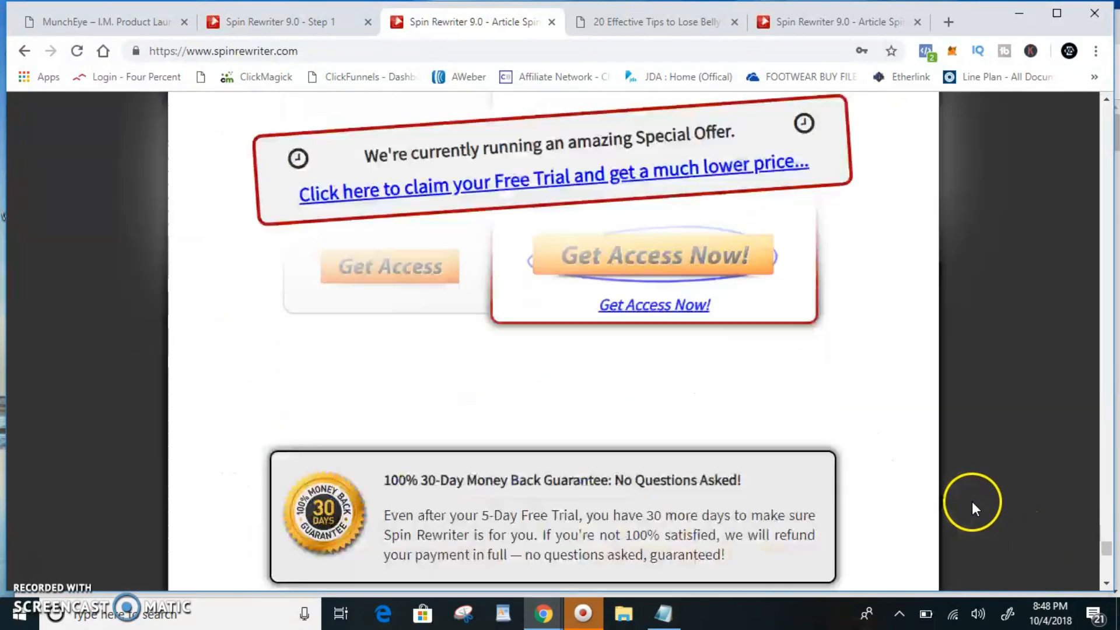
pyautogui.scroll(-6, 968, 503)
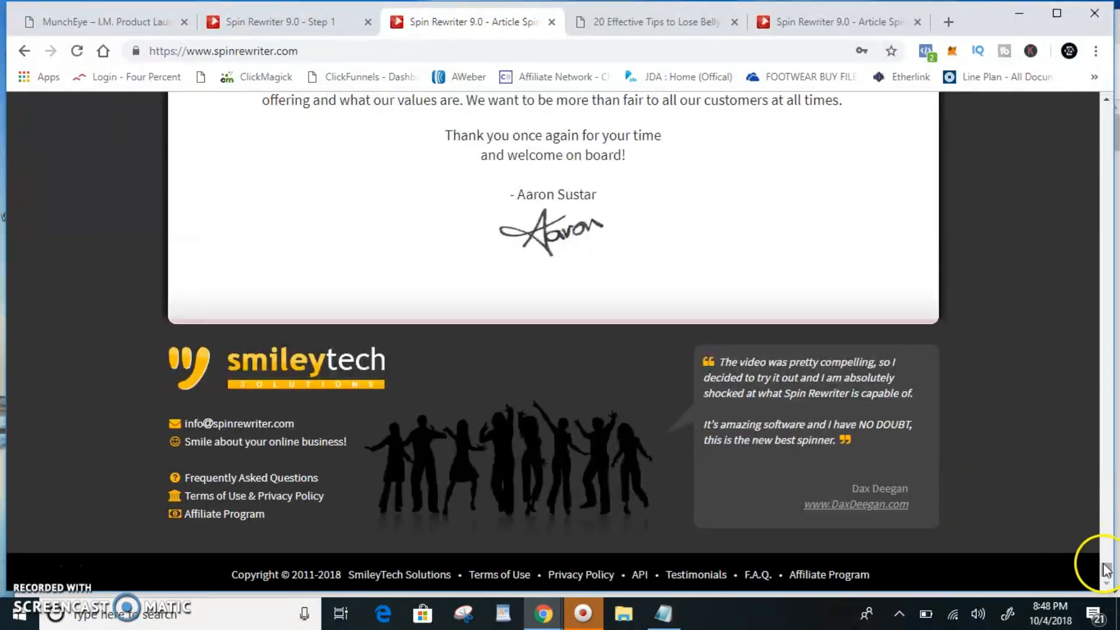
pyautogui.moveTo(1105, 572); pyautogui.dragTo(1115, 105)
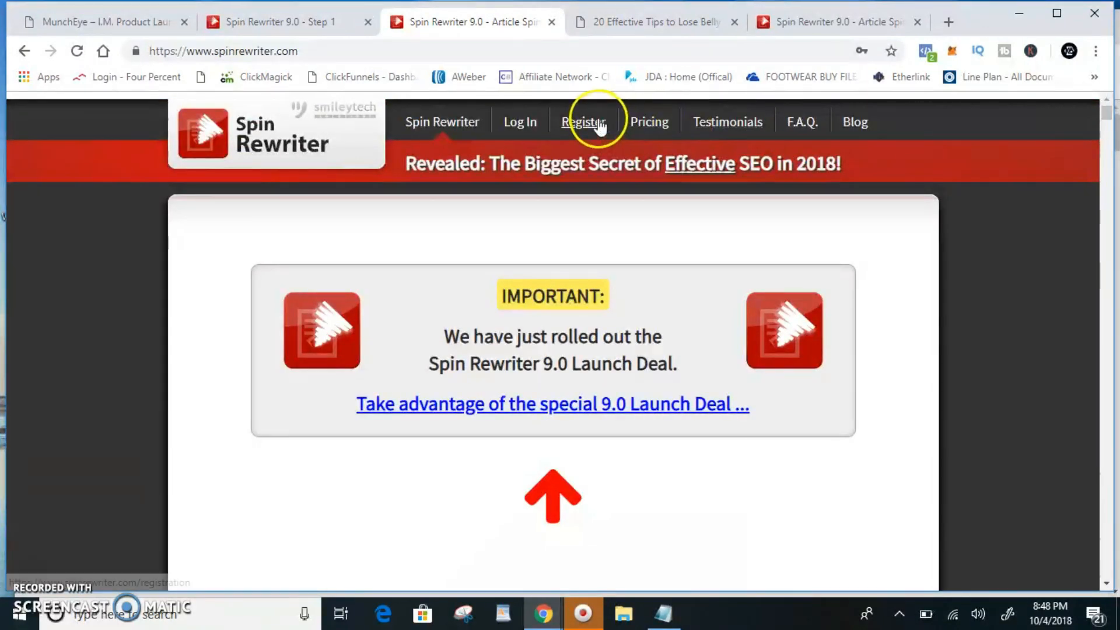
# Log in to the member account with the saved credentials and look over the control panel's options
pyautogui.click(525, 123)
pyautogui.click(404, 328)
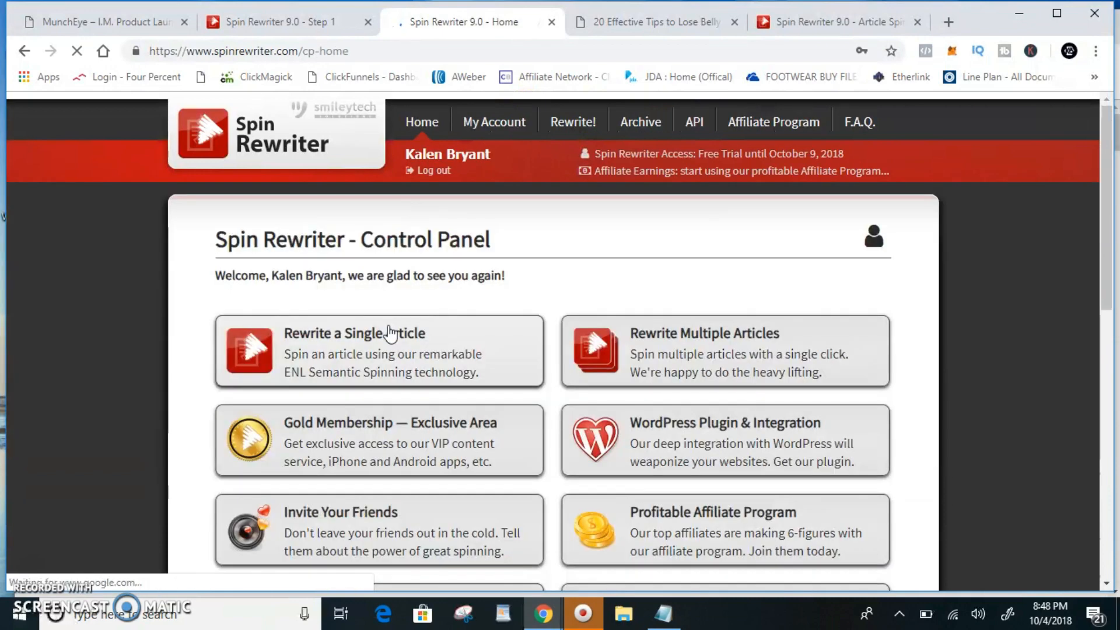
pyautogui.scroll(-1, 467, 362)
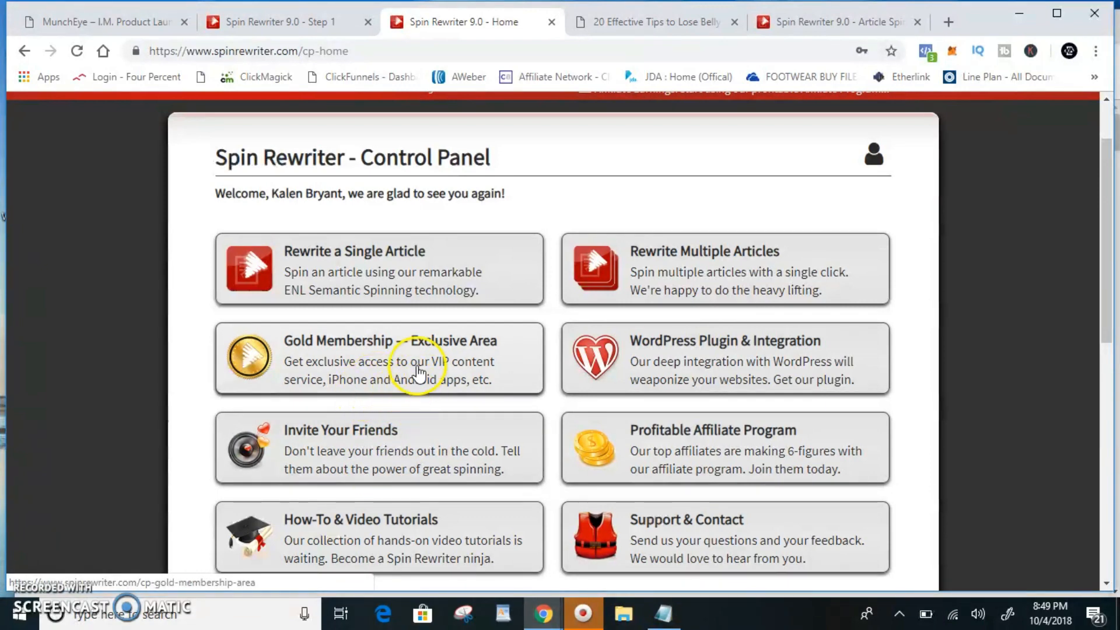
pyautogui.scroll(-3, 418, 371)
pyautogui.scroll(2, 707, 105)
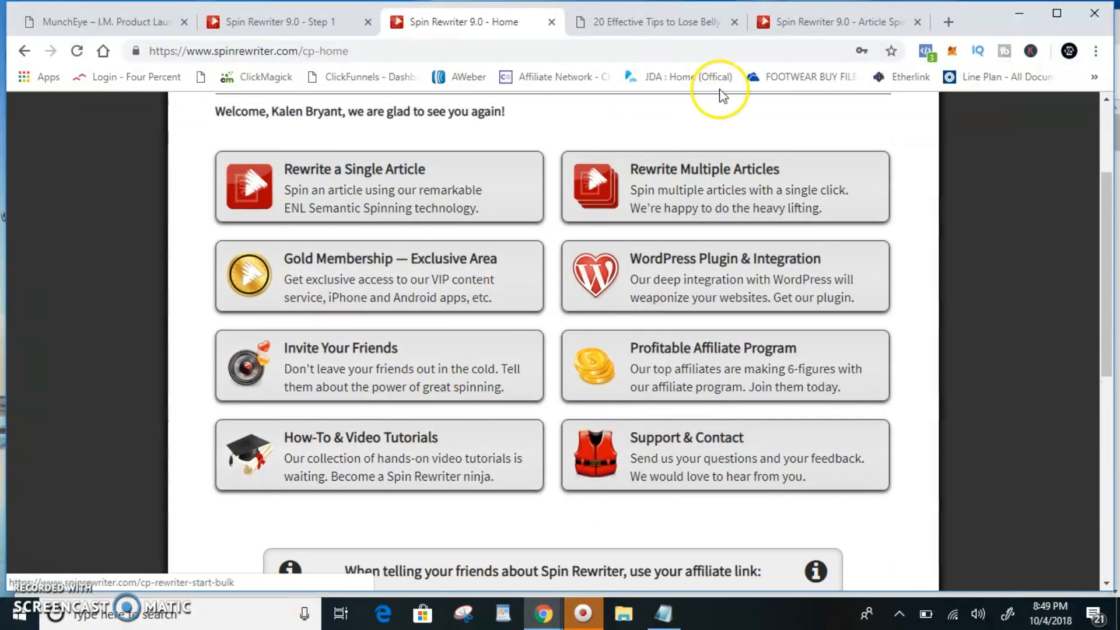
# Return to the launch offer page, close the free access and bonuses pop-up, and review the Monthly, Yearly and Lifetime plans again
pyautogui.click(783, 22)
pyautogui.scroll(-4, 658, 251)
pyautogui.scroll(8, 660, 245)
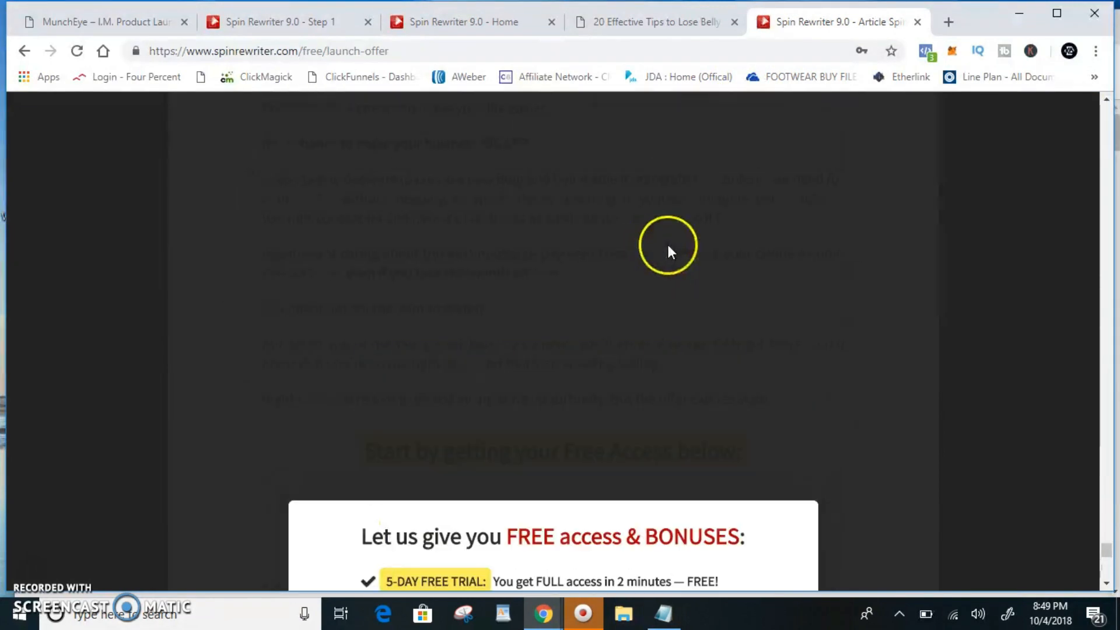
pyautogui.scroll(-3, 668, 245)
pyautogui.click(764, 242)
pyautogui.scroll(-1, 525, 303)
pyautogui.scroll(-3, 506, 303)
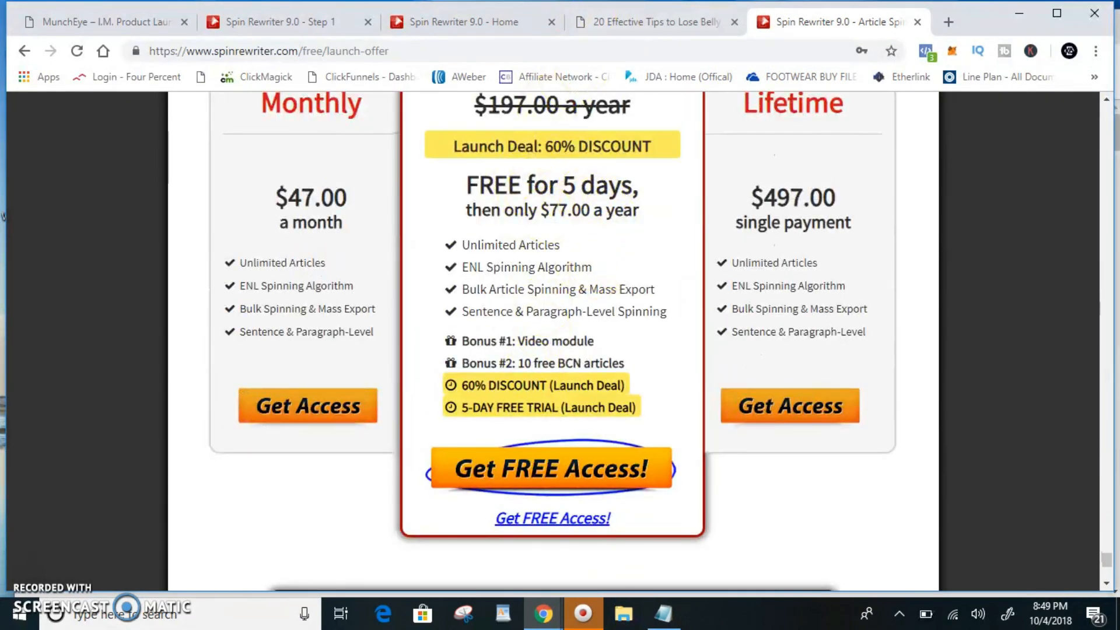
# Examine the control panel's article, membership, WordPress, affiliate, tutorial and support options, plus the affiliate link and account settings links
pyautogui.click(489, 18)
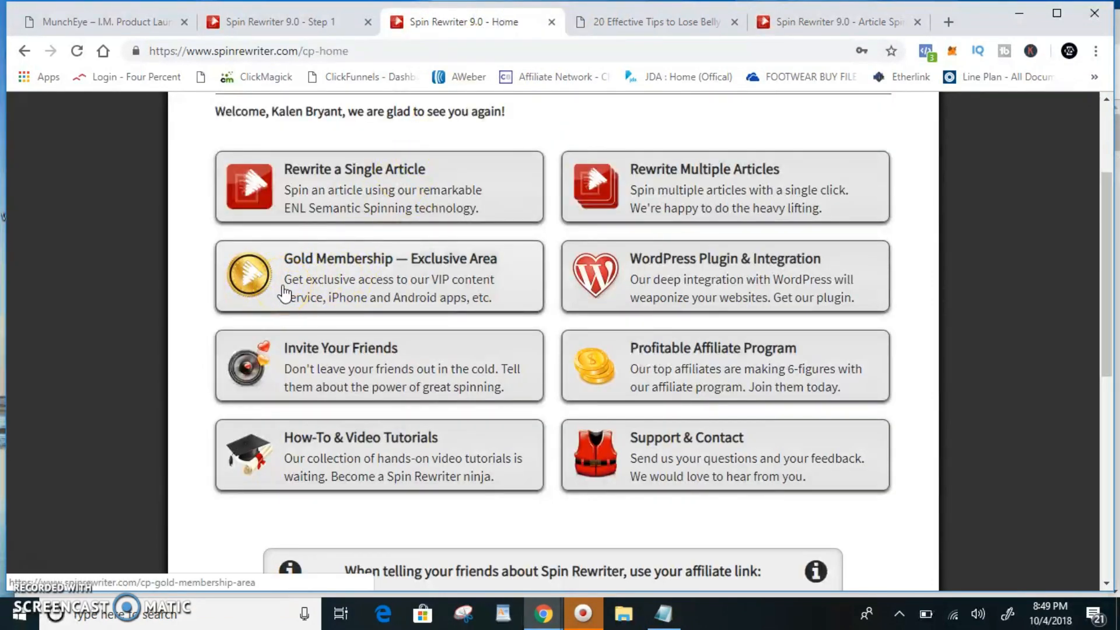
pyautogui.scroll(-3, 190, 280)
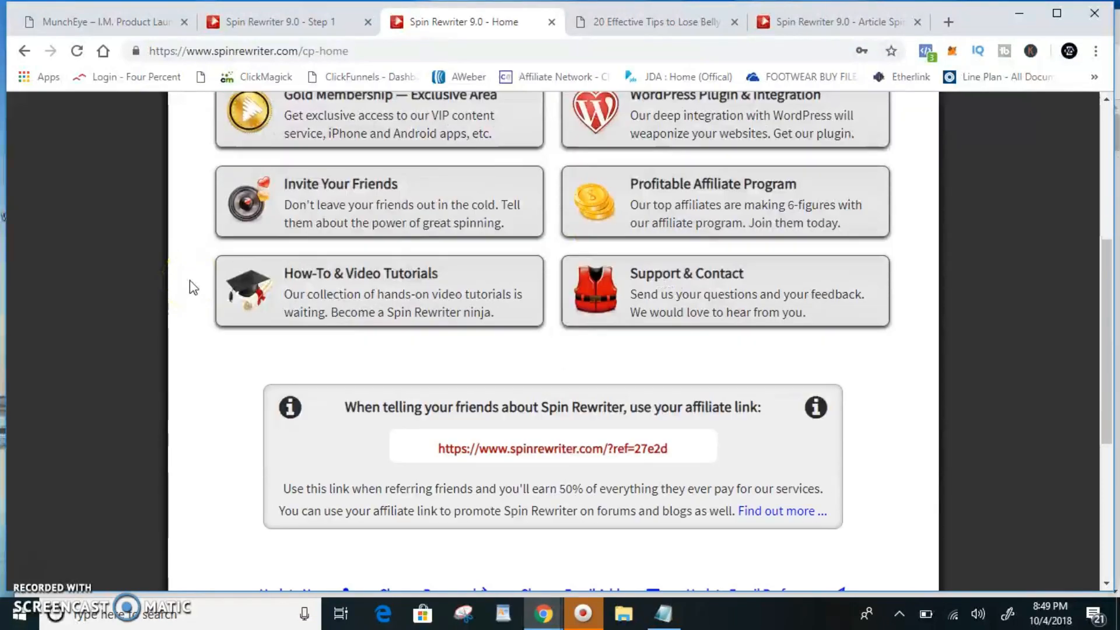
pyautogui.scroll(-4, 195, 280)
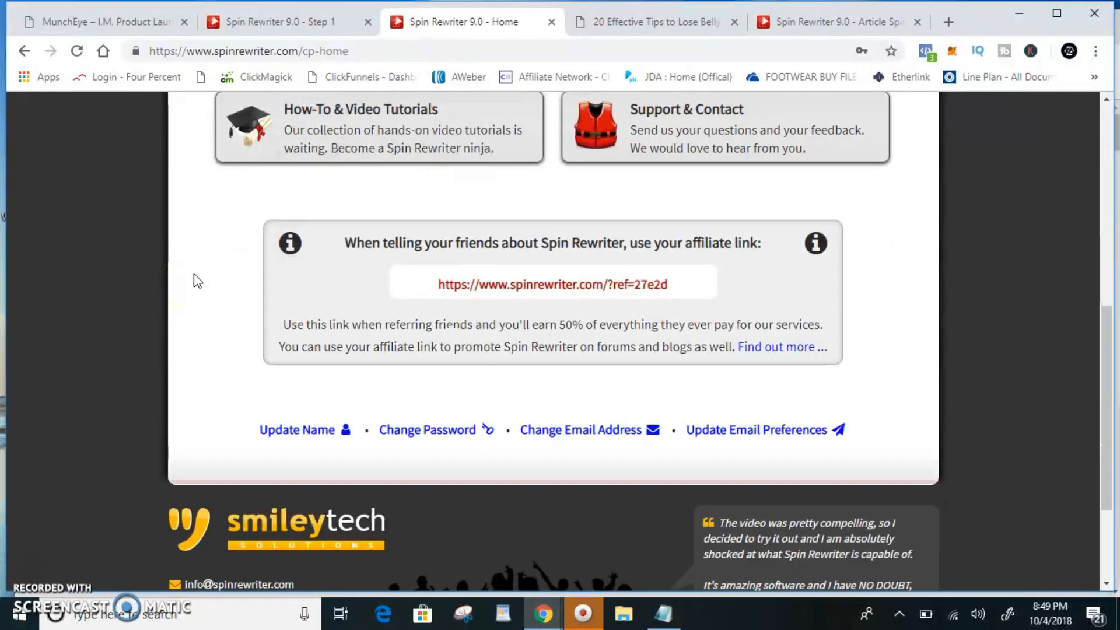
pyautogui.scroll(8, 195, 274)
pyautogui.scroll(-4, 198, 271)
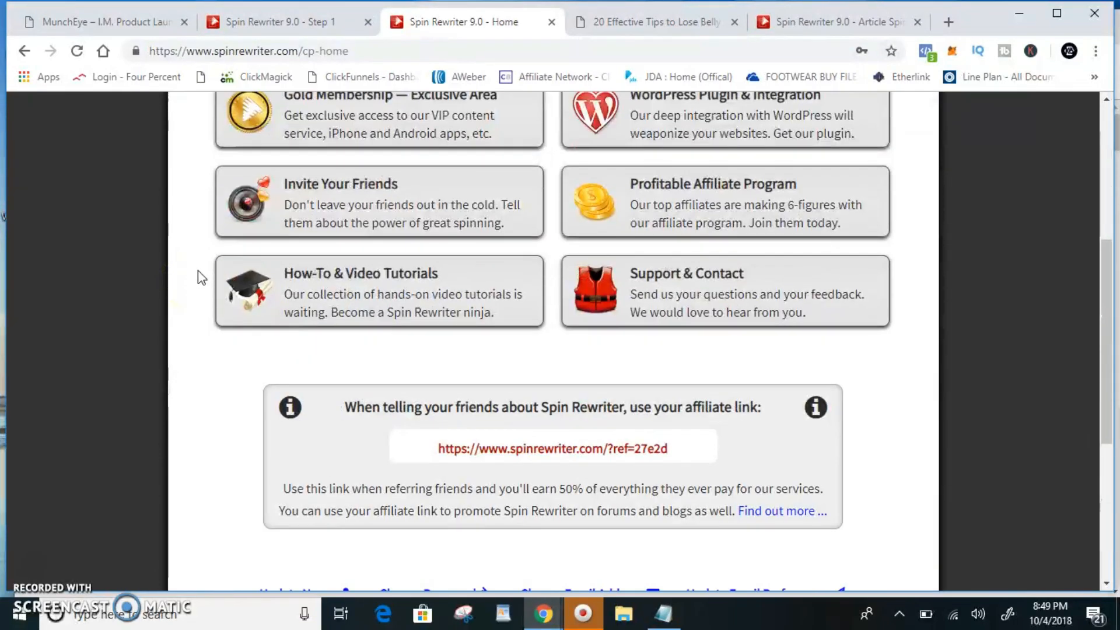
pyautogui.scroll(4, 198, 273)
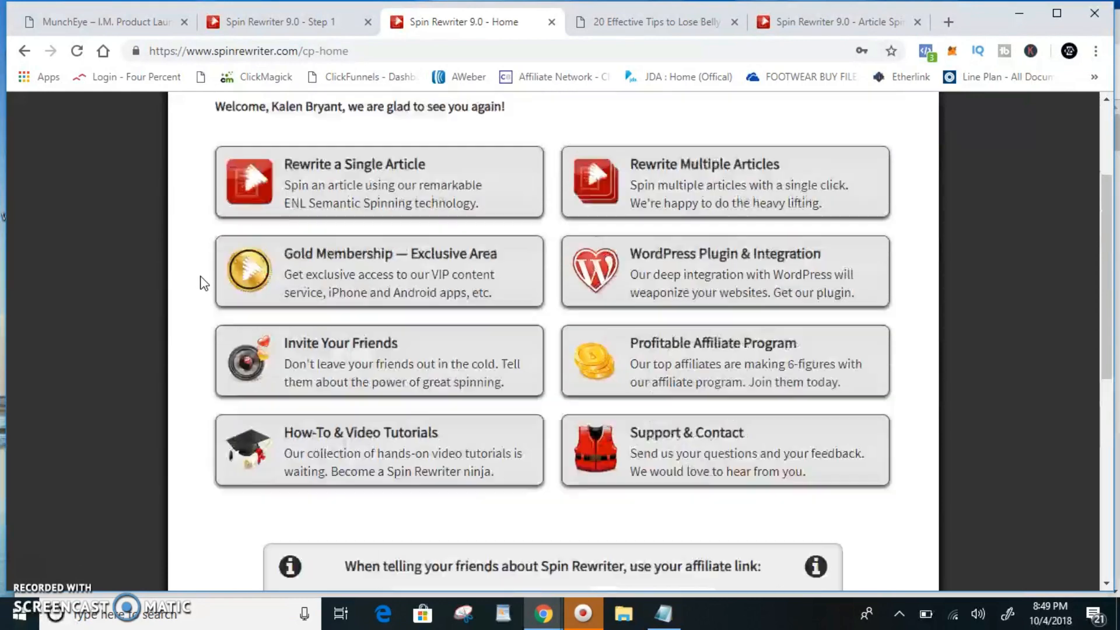
pyautogui.scroll(2, 201, 276)
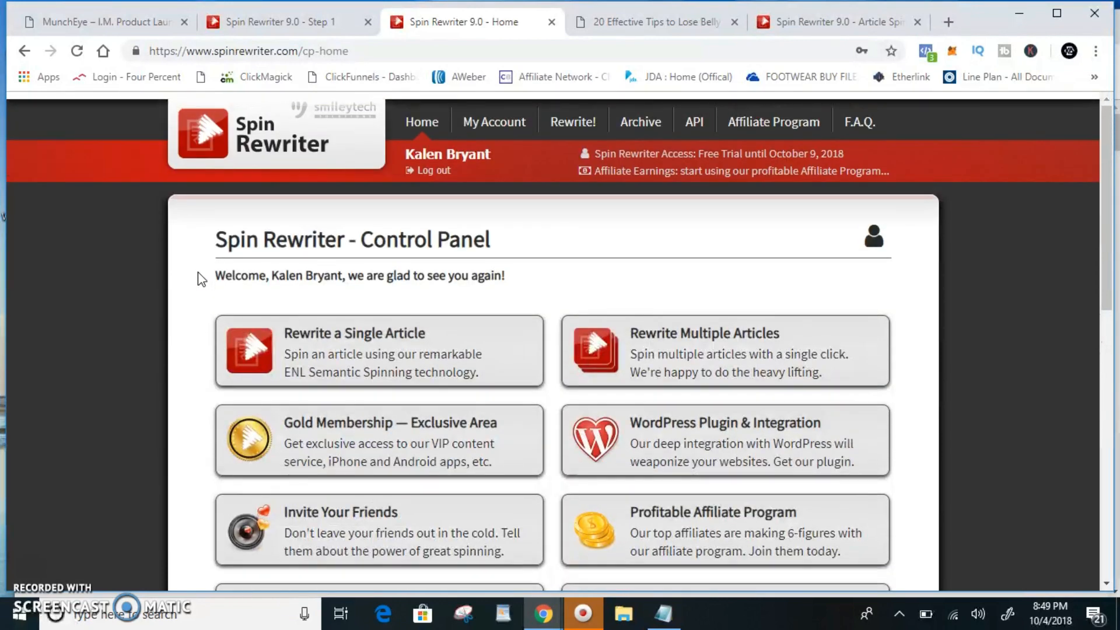
# Start rewriting a single article, ignoring the unfinished draft so that the article editor is empty
pyautogui.click(576, 124)
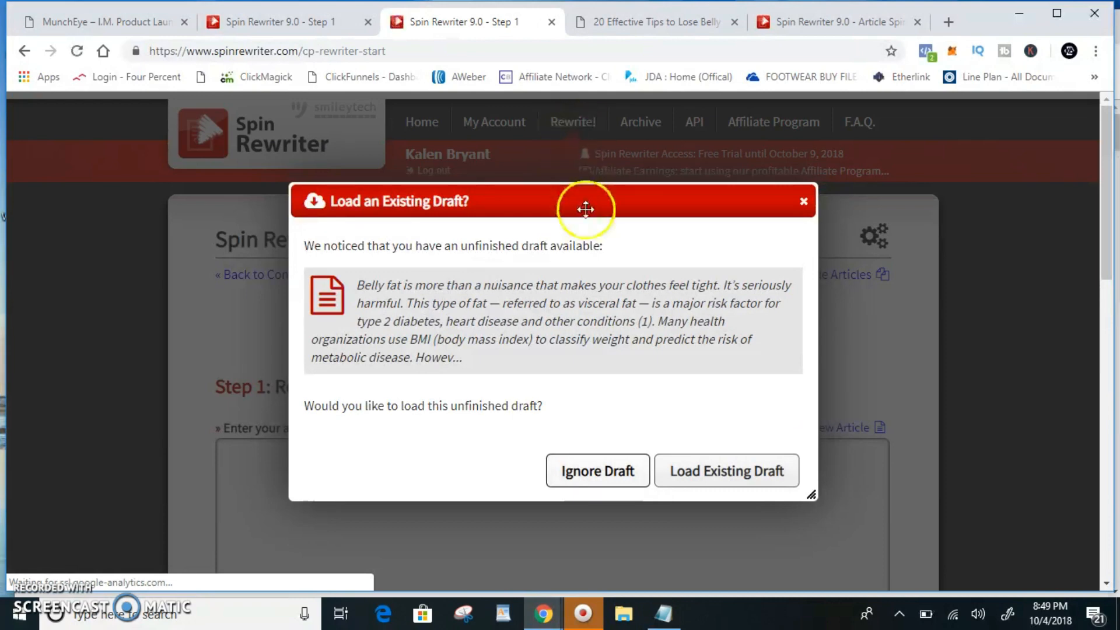
pyautogui.click(626, 474)
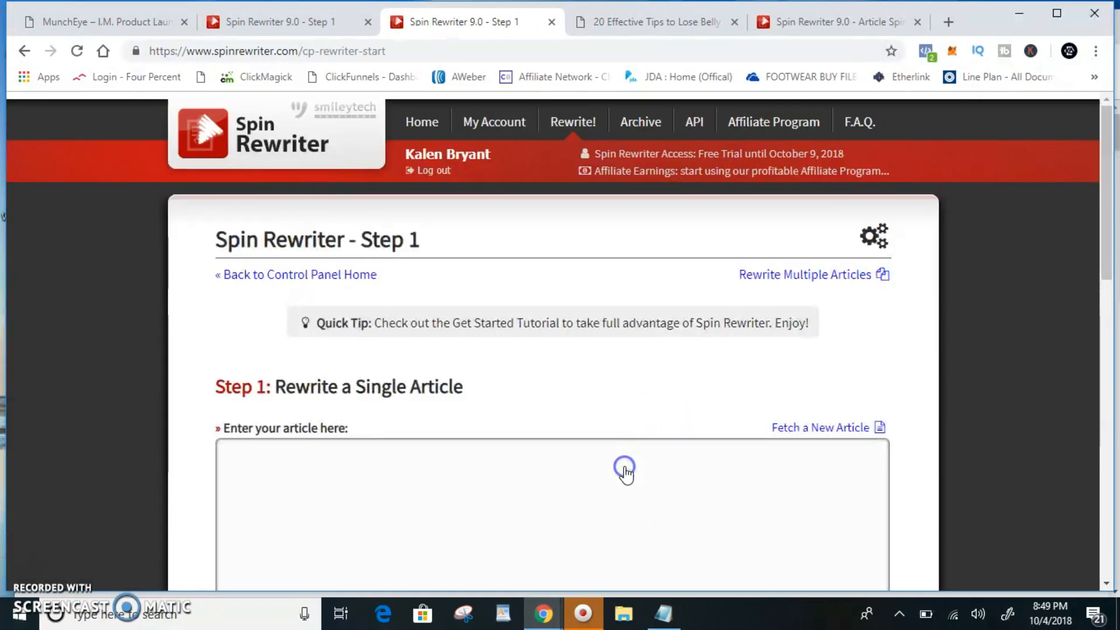
pyautogui.scroll(-2, 194, 347)
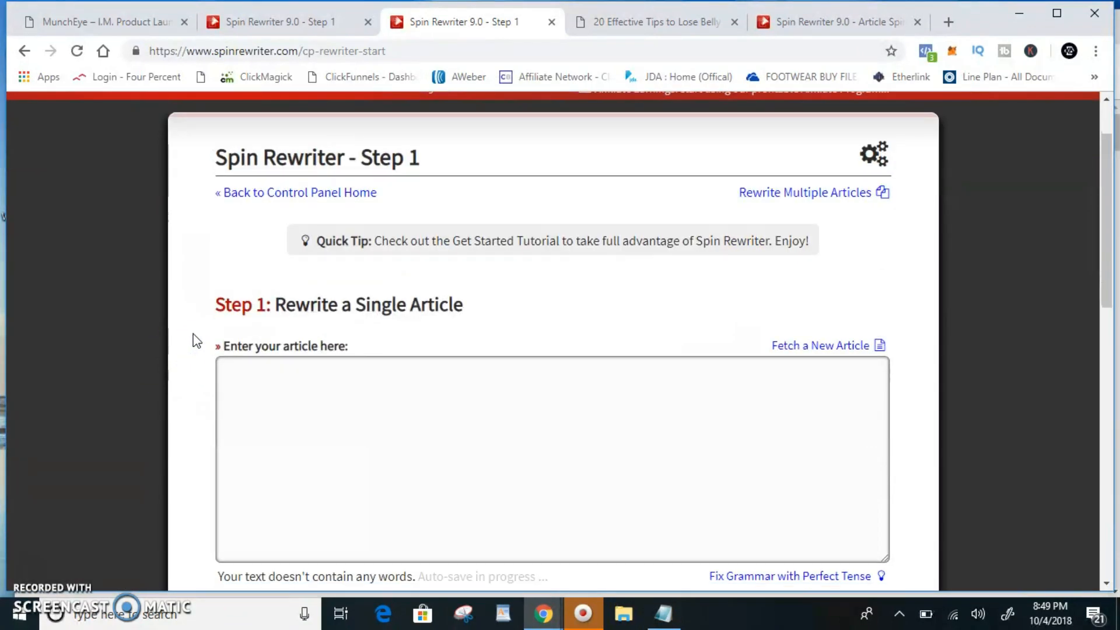
# Look over the single-article rewriting page and place the cursor in the empty article field
pyautogui.scroll(2, 196, 342)
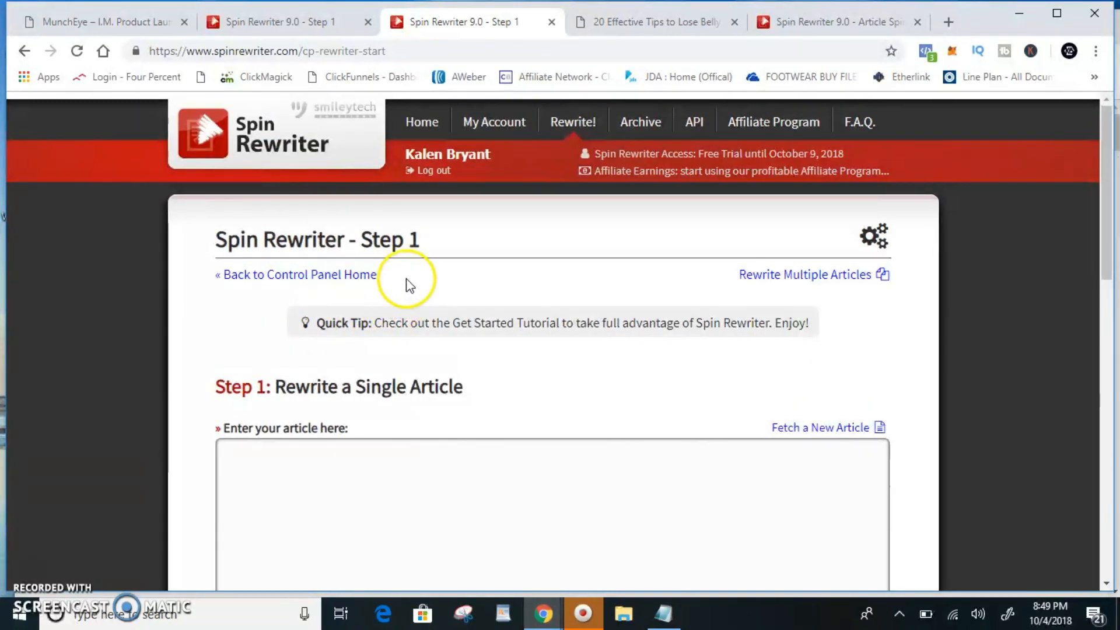
pyautogui.scroll(-1, 339, 341)
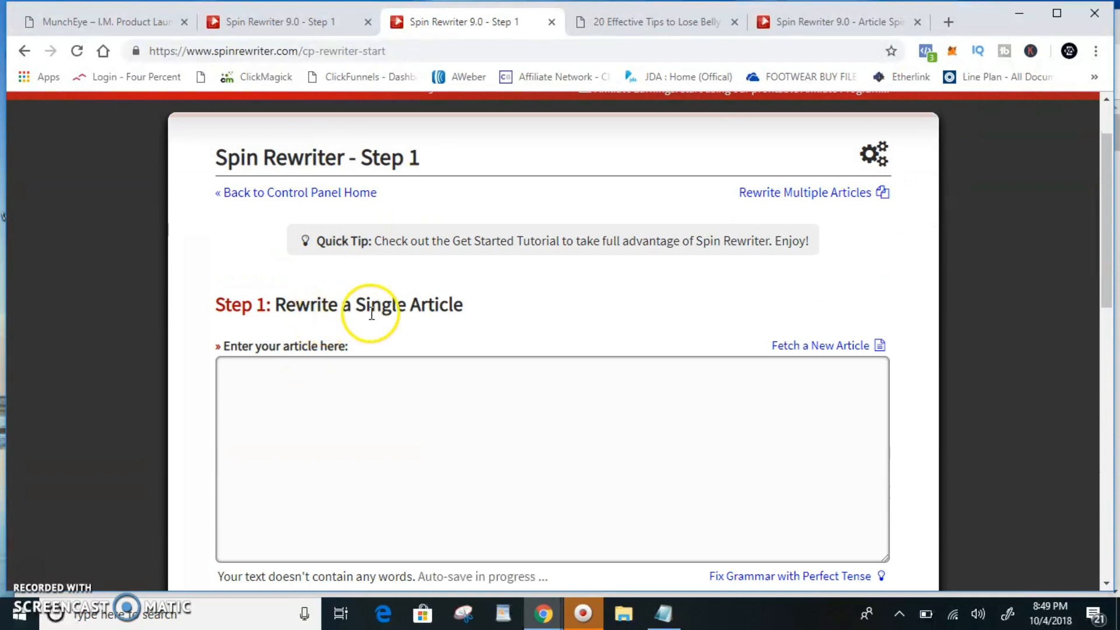
pyautogui.click(352, 360)
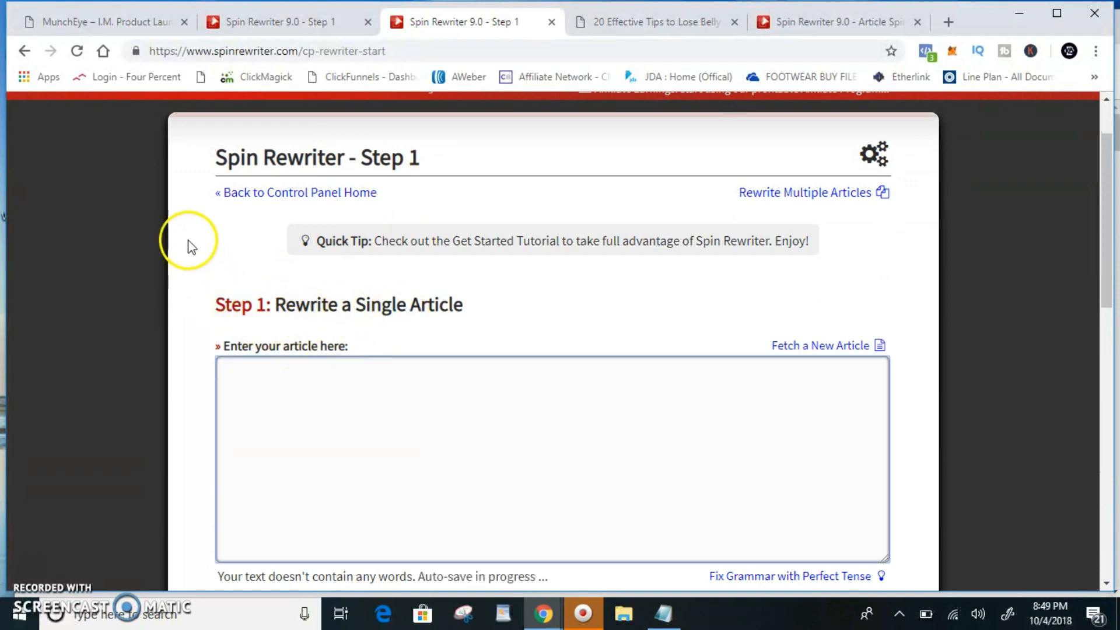
pyautogui.scroll(-1, 186, 242)
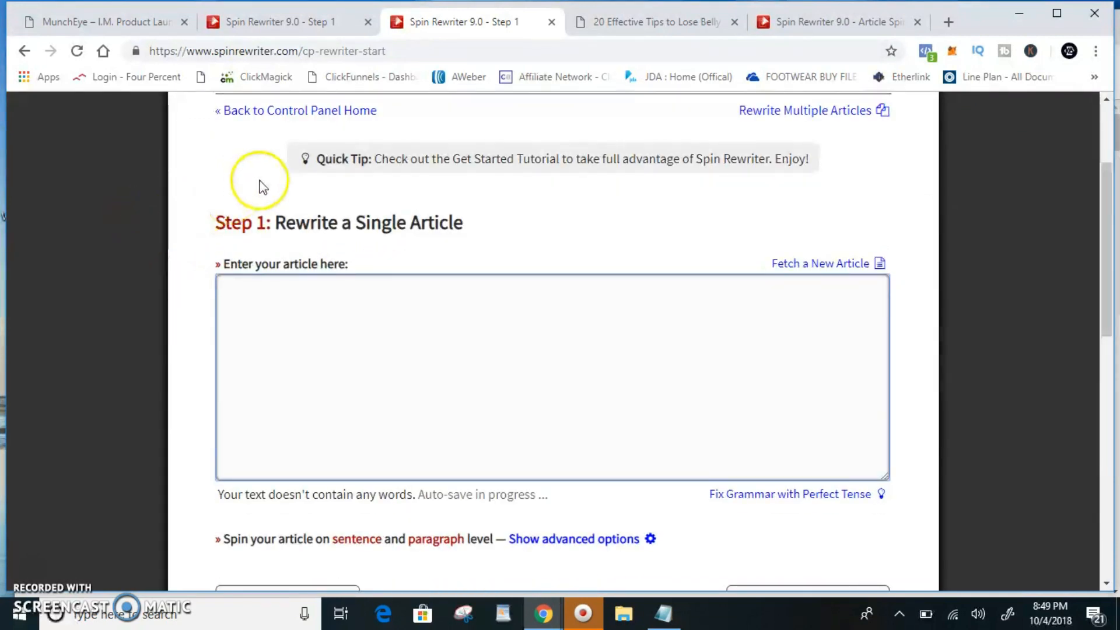
# Open the Healthline article "20 Effective Tips to Lose Belly Fat (Backed by Science)" and examine its title, web address and introduction
pyautogui.click(625, 26)
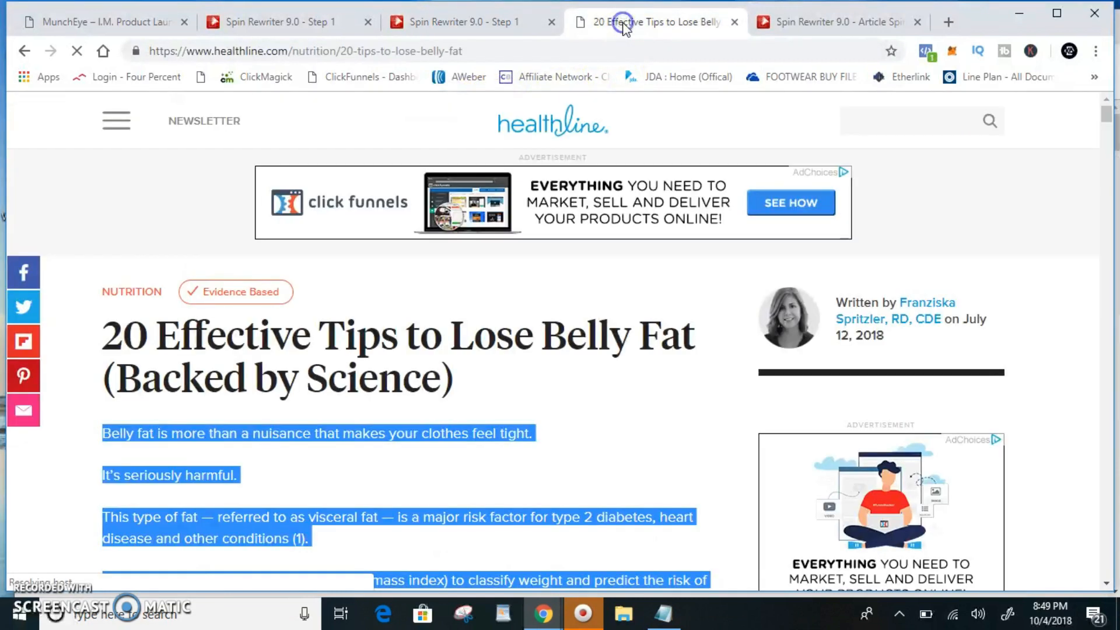
pyautogui.click(479, 380)
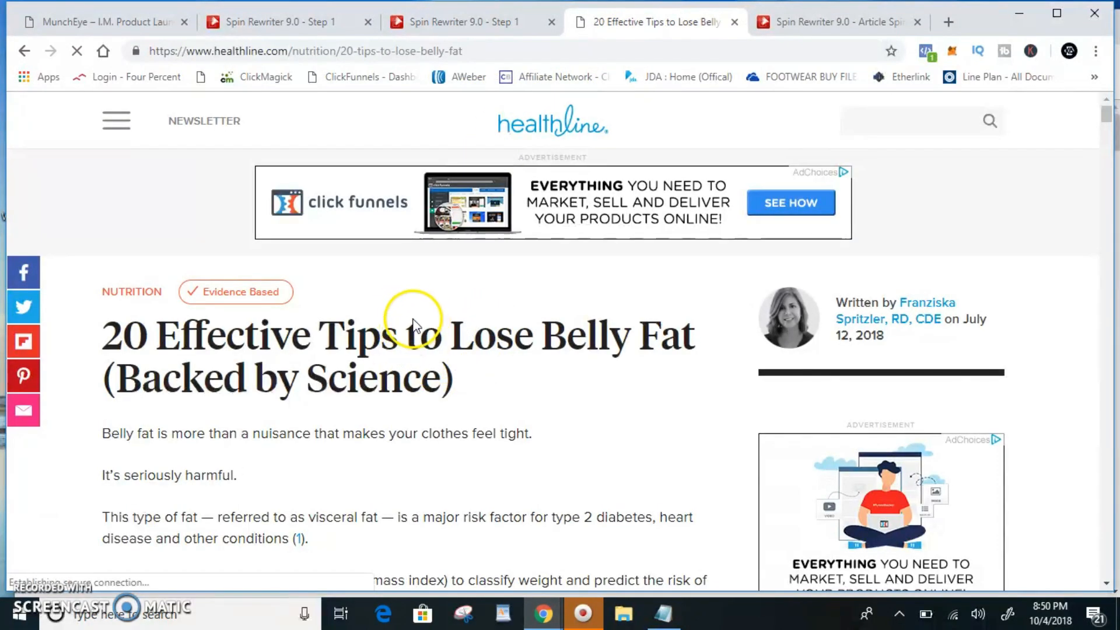
pyautogui.scroll(-1, 404, 335)
pyautogui.scroll(1, 401, 337)
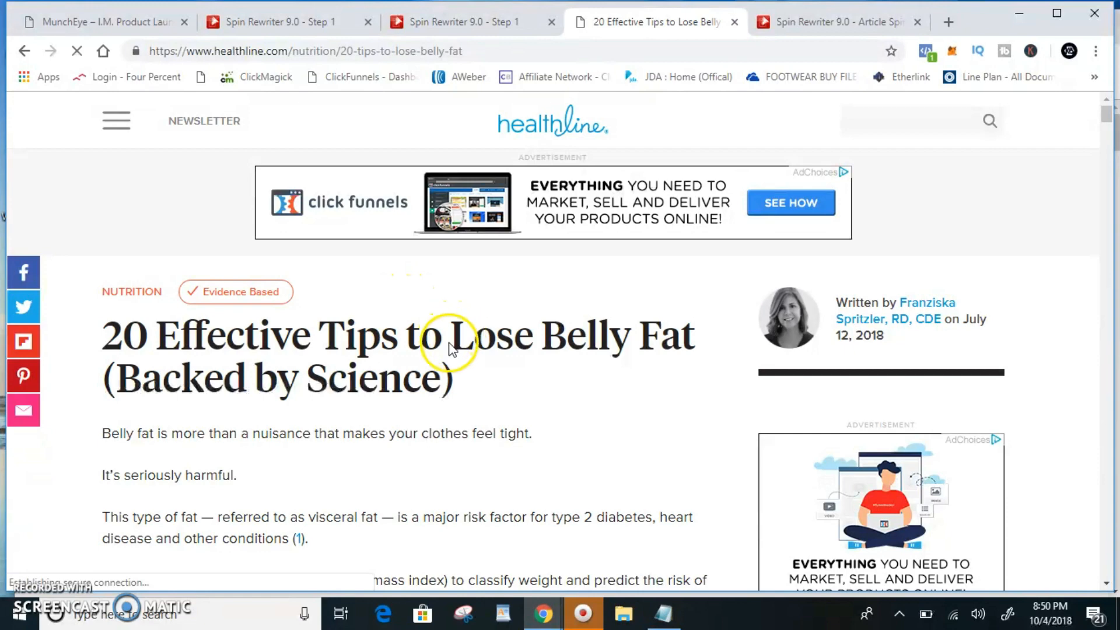
pyautogui.scroll(-1, 455, 329)
pyautogui.scroll(1, 457, 327)
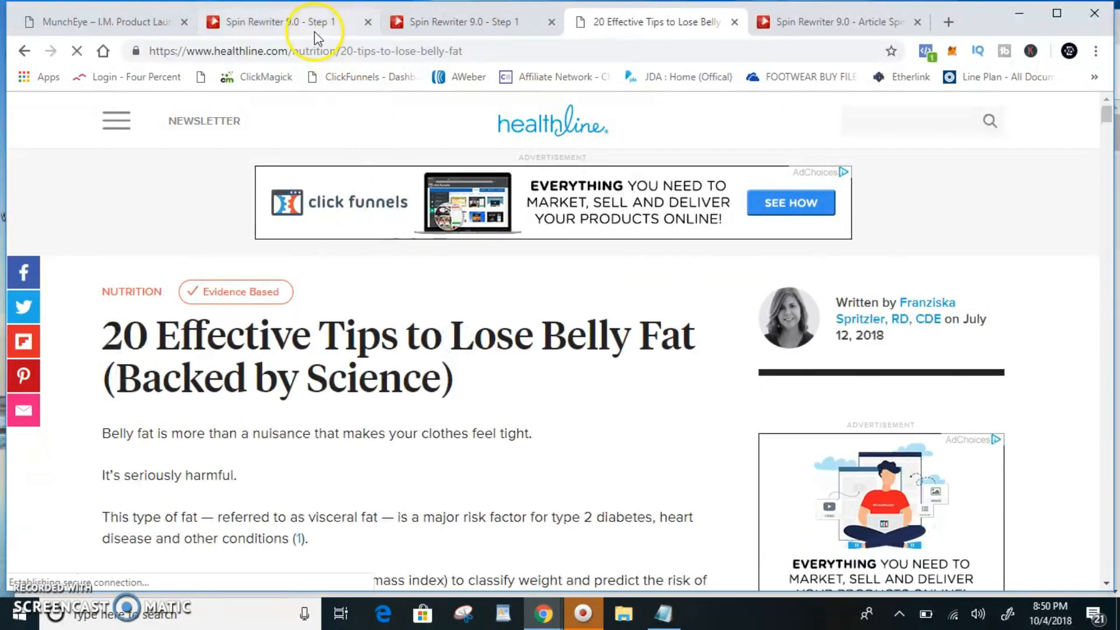
pyautogui.click(285, 51)
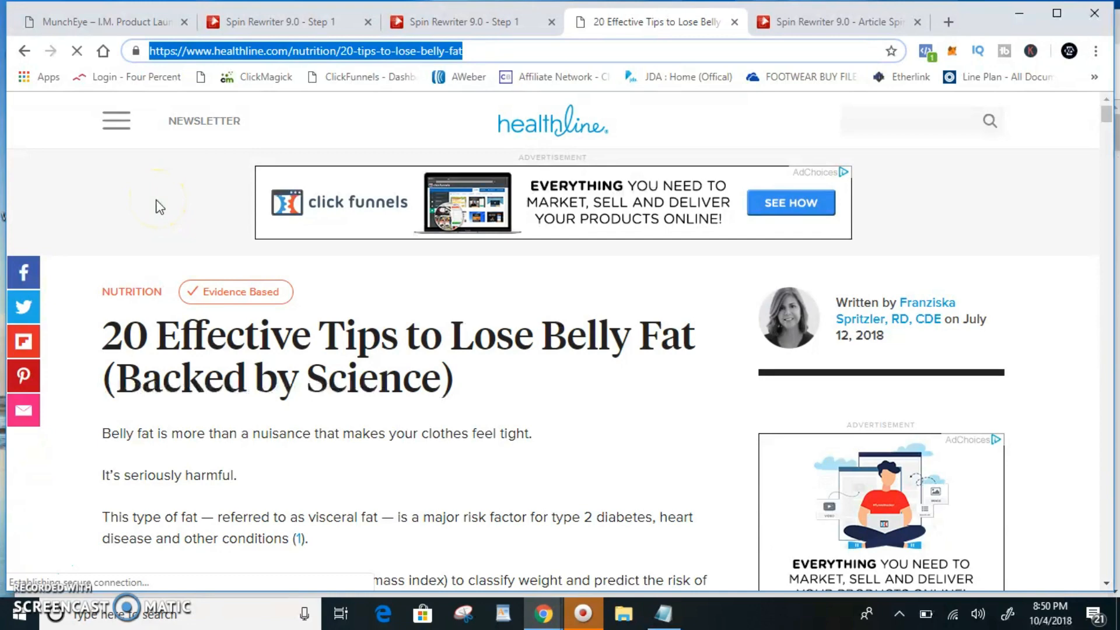
pyautogui.click(238, 412)
pyautogui.scroll(-2, 219, 373)
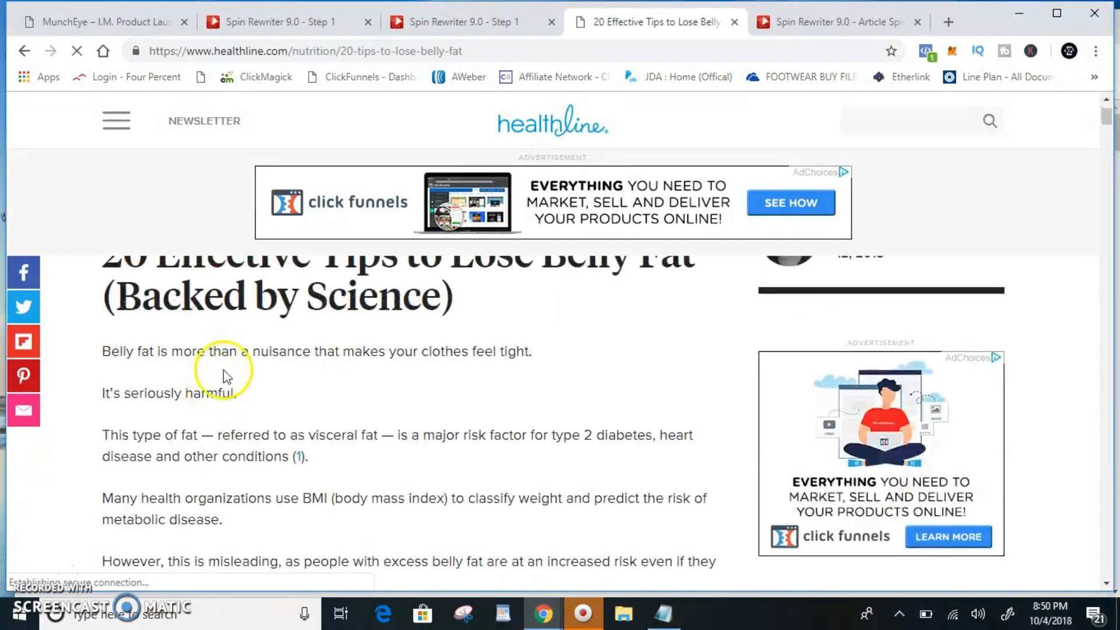
pyautogui.scroll(-6, 228, 352)
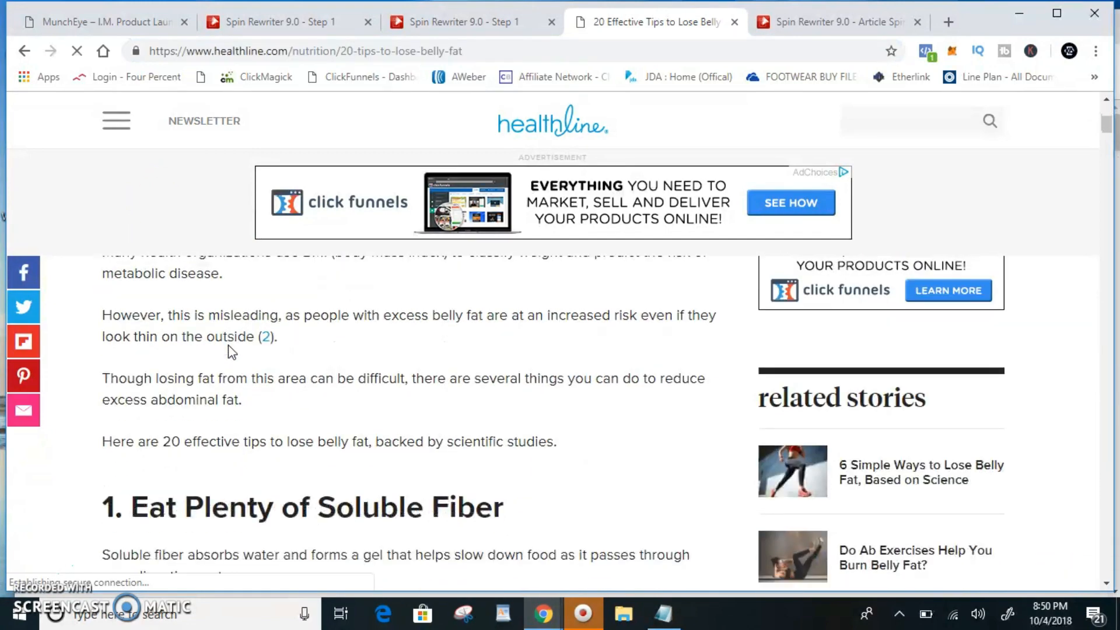
pyautogui.scroll(8, 229, 352)
pyautogui.click(224, 348)
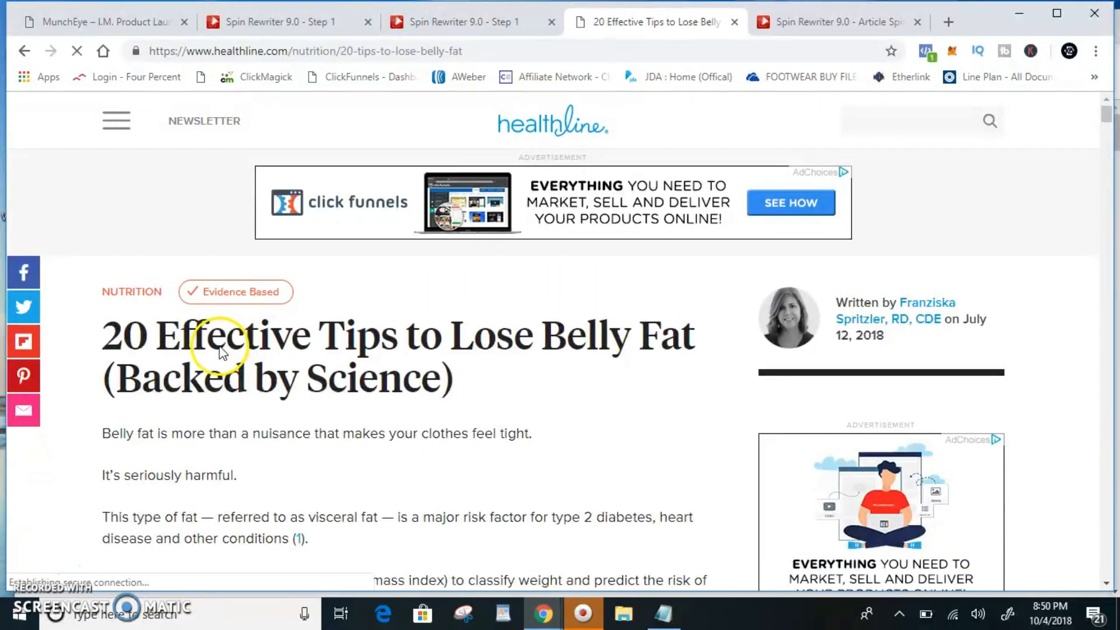
# Copy the Healthline text from the opening sentence through the last paragraph before tip 1's summary and paste it into Spin Rewriter's article field
pyautogui.scroll(-1, 219, 344)
pyautogui.moveTo(100, 349); pyautogui.dragTo(685, 478)
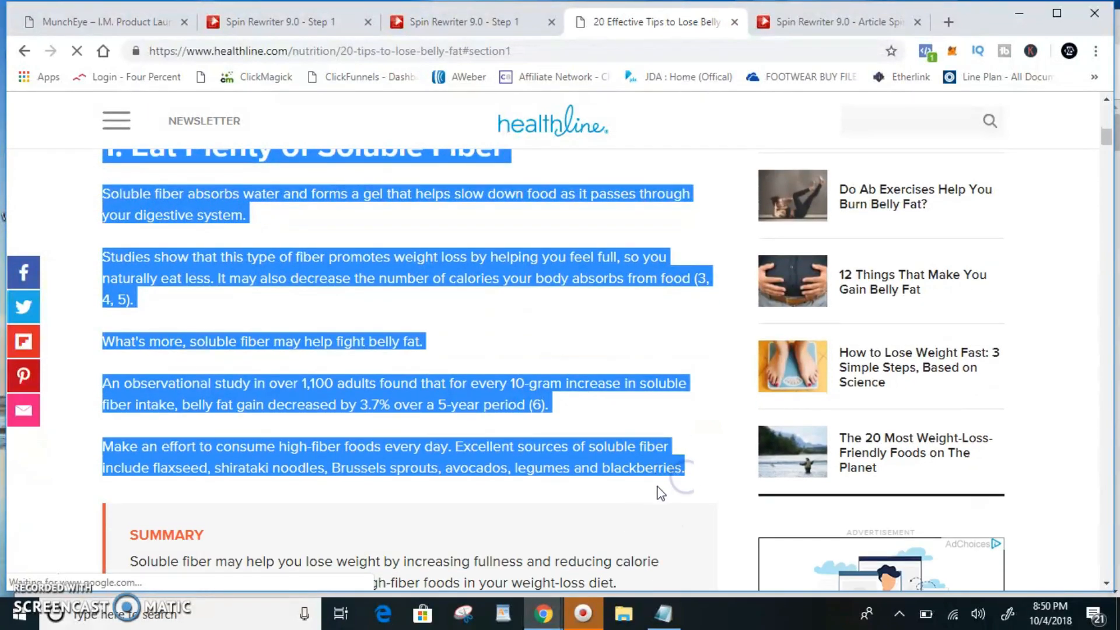
pyautogui.click(455, 17)
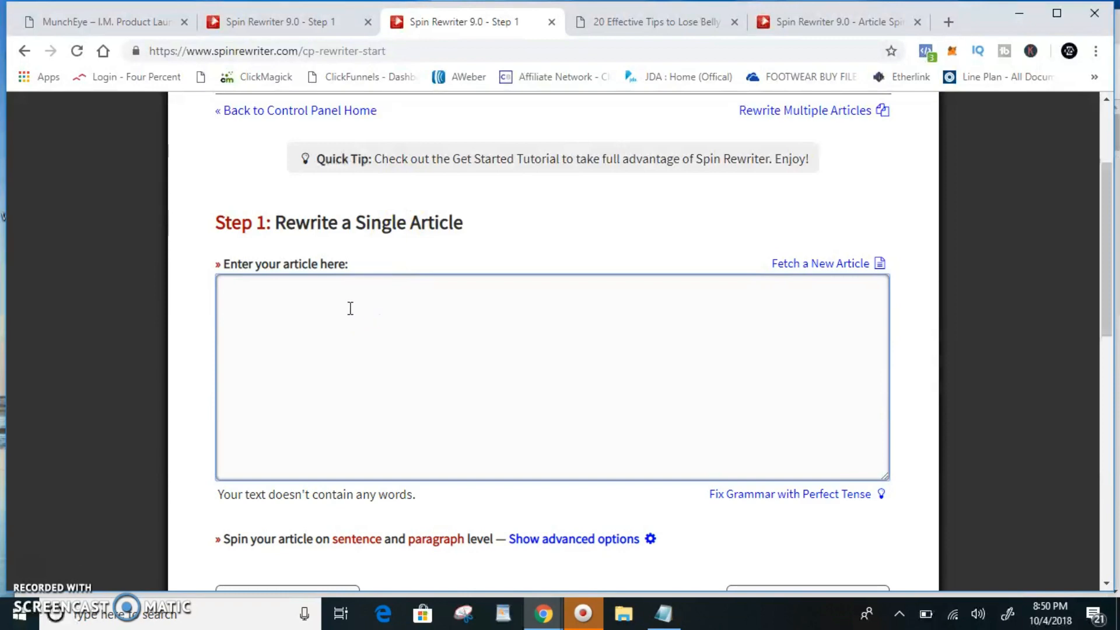
pyautogui.hotkey('ctrl', 'v')
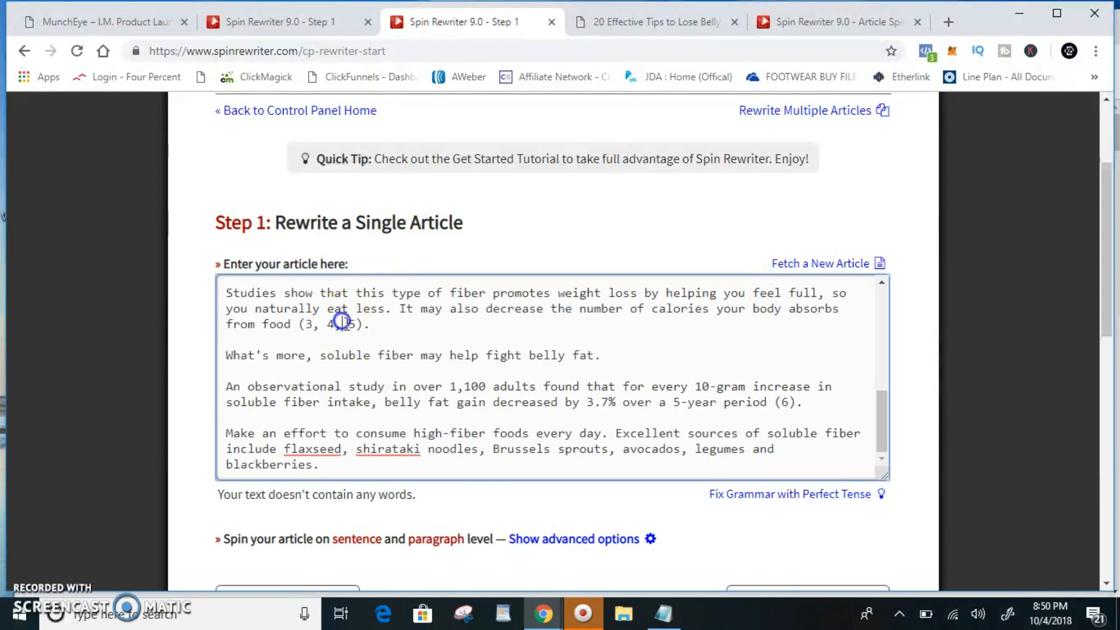
# Read through the pasted belly fat article from its beginning to its end and return to its first lines
pyautogui.scroll(10, 342, 322)
pyautogui.scroll(-3, 179, 328)
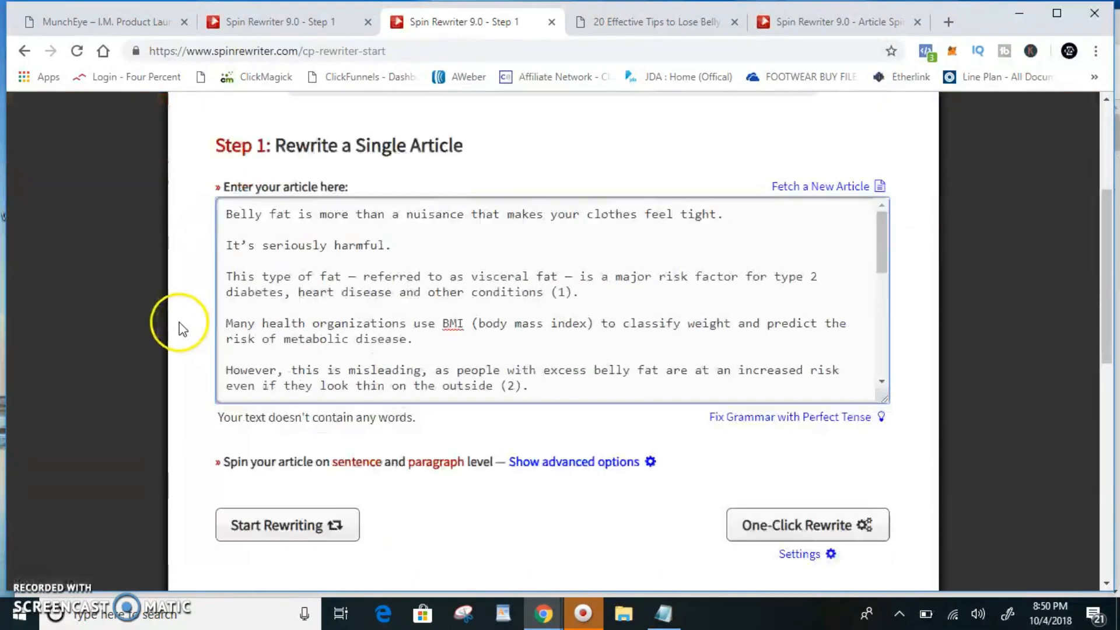
pyautogui.scroll(-2, 298, 291)
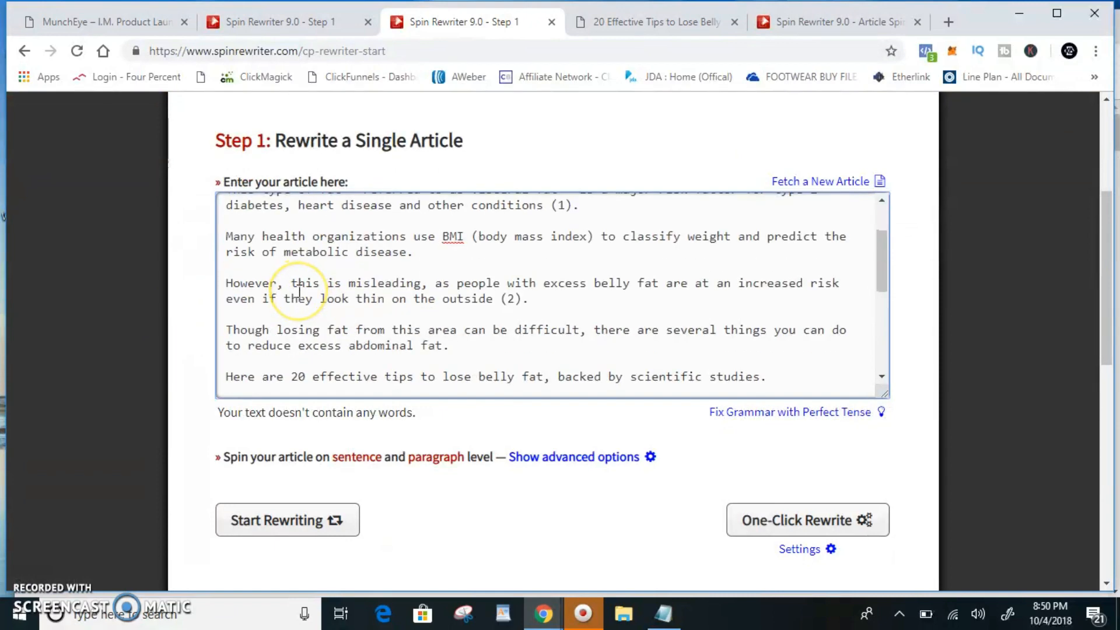
pyautogui.scroll(-7, 299, 291)
pyautogui.scroll(1, 146, 290)
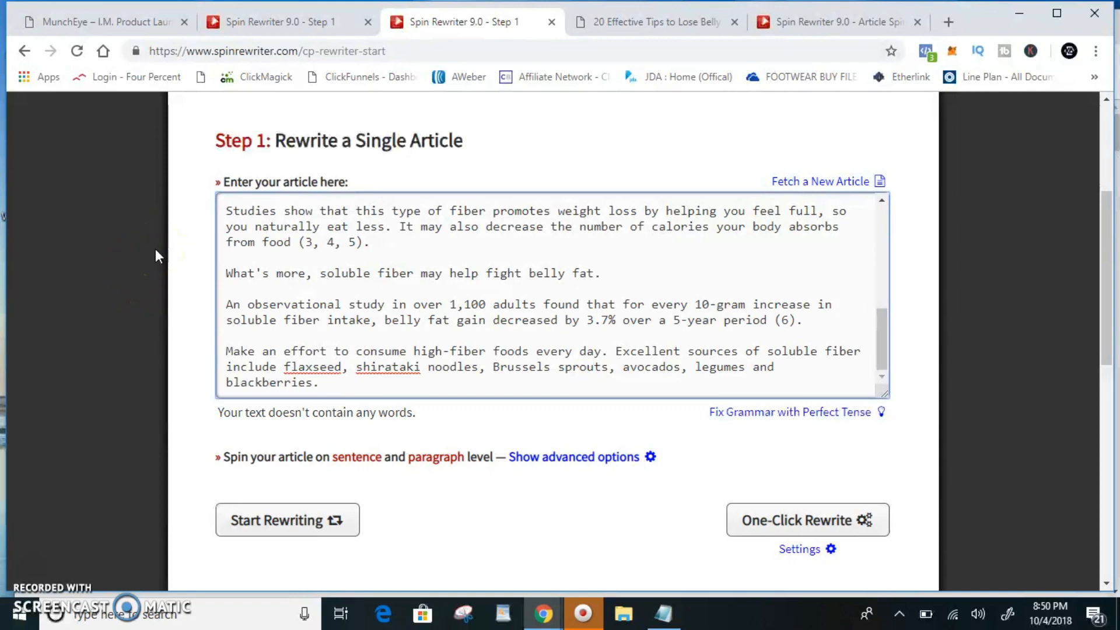
pyautogui.scroll(-1, 148, 254)
pyautogui.click(230, 165)
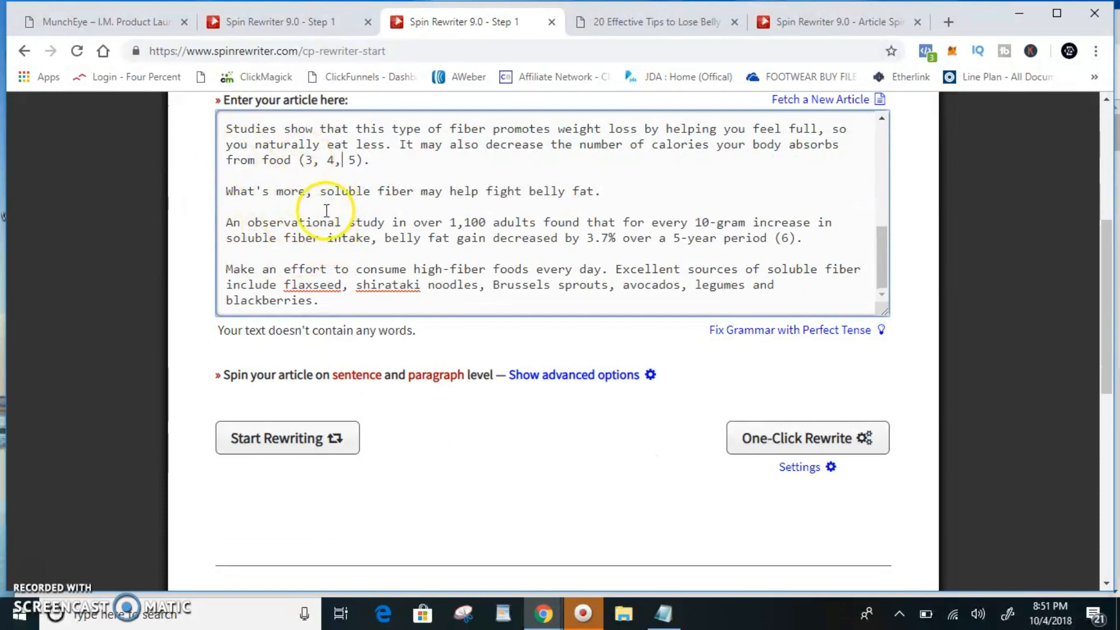
pyautogui.scroll(5, 330, 209)
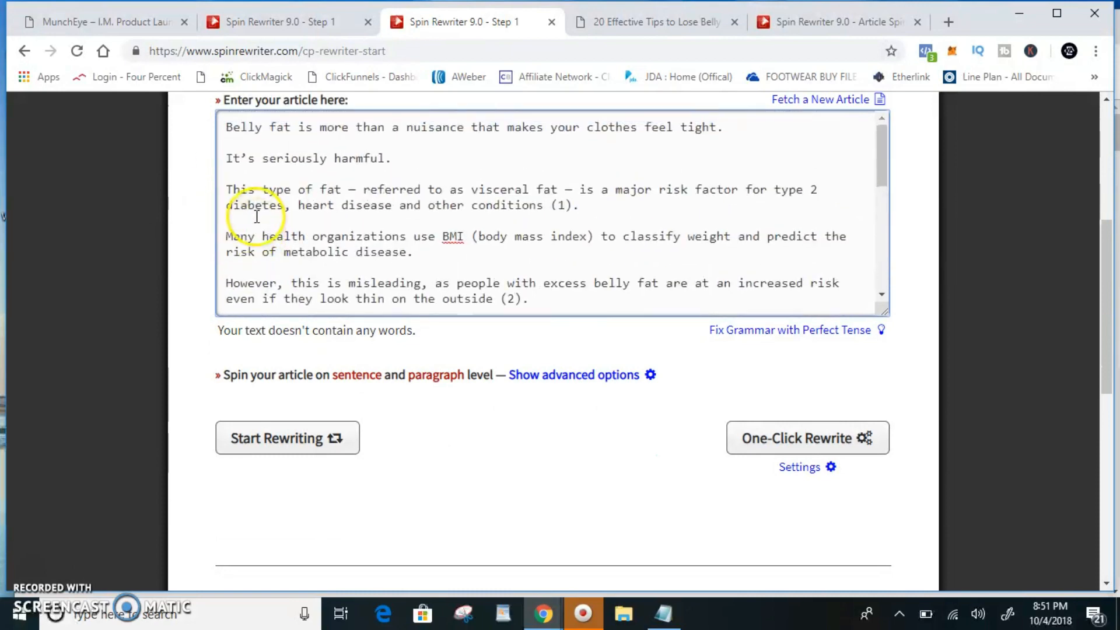
# Highlight replaceable words in the opening paragraphs, such as "nuisance", "referred" and "major", and the complete first sentence
pyautogui.scroll(1, 257, 216)
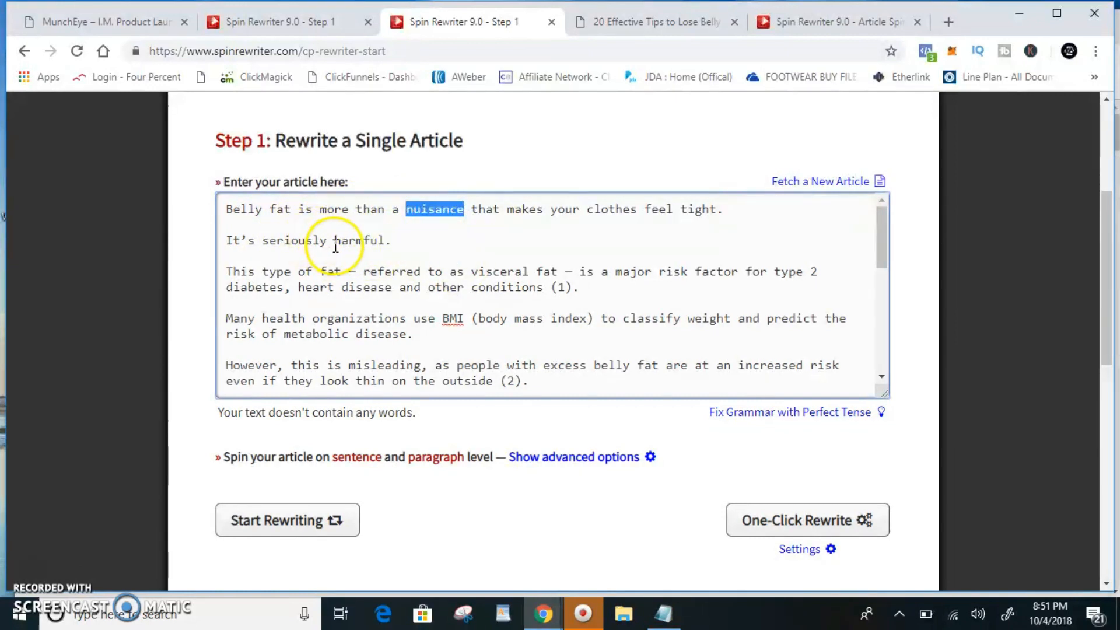
pyautogui.doubleClick(387, 239)
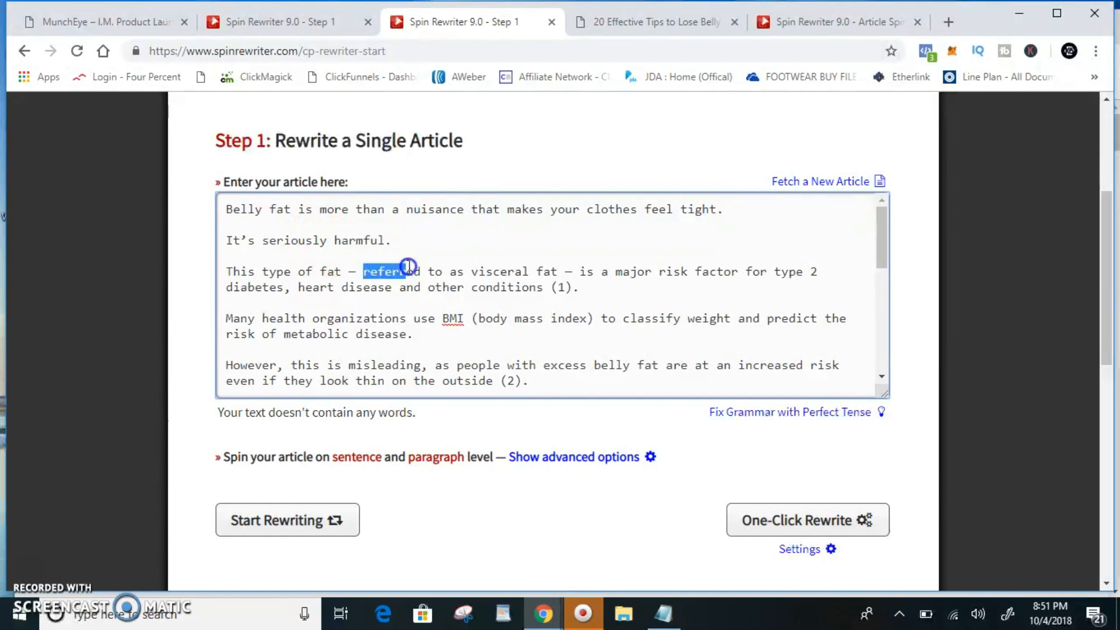
pyautogui.doubleClick(637, 271)
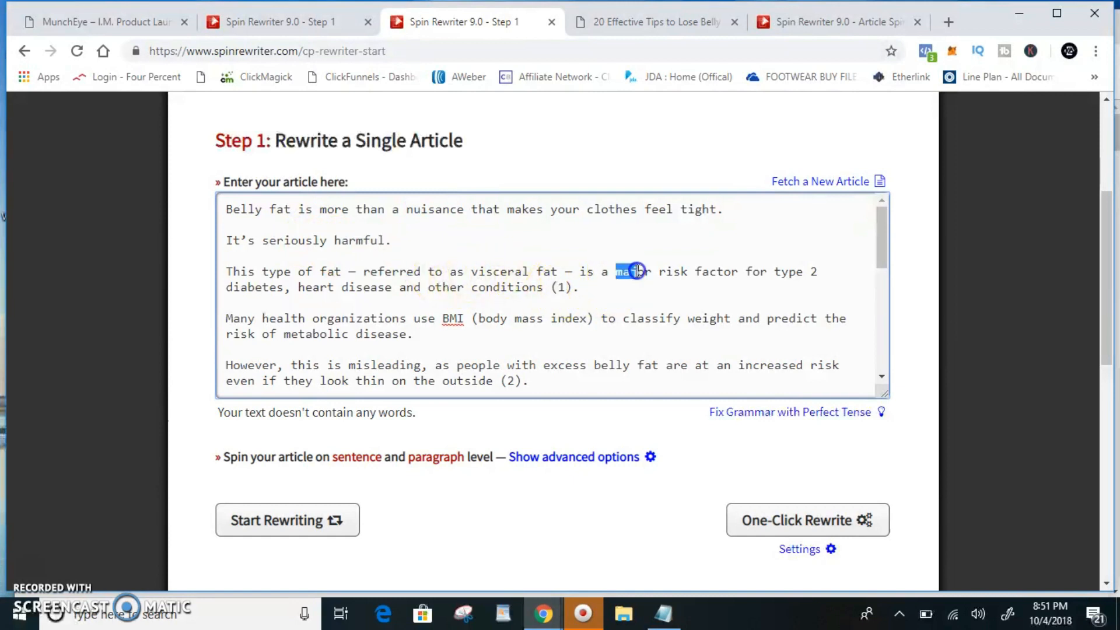
pyautogui.moveTo(399, 318); pyautogui.dragTo(319, 302)
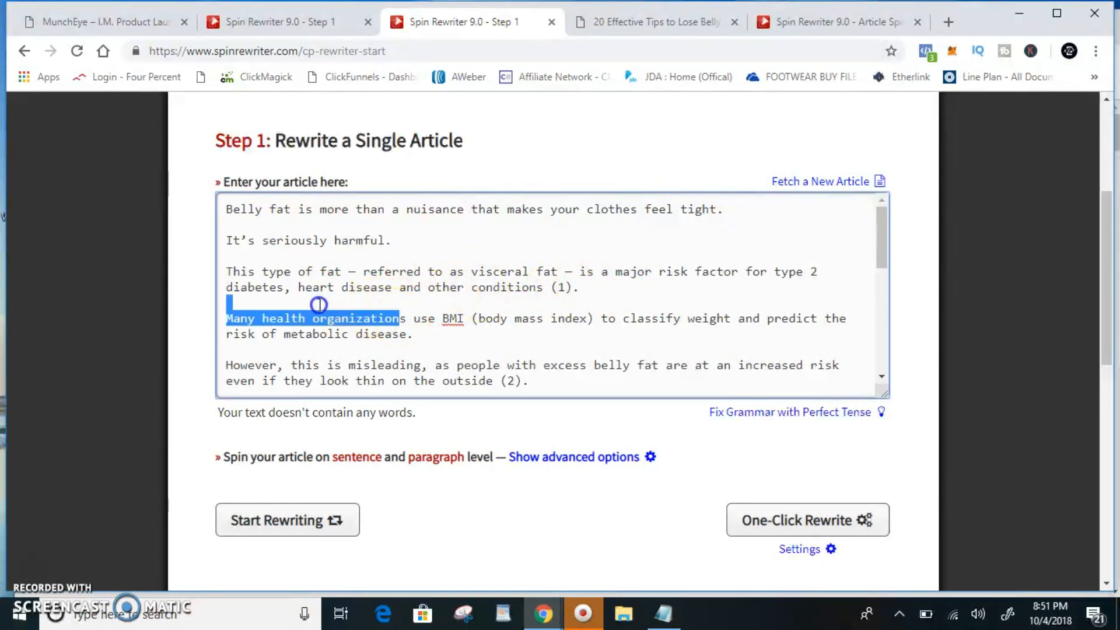
pyautogui.click(365, 344)
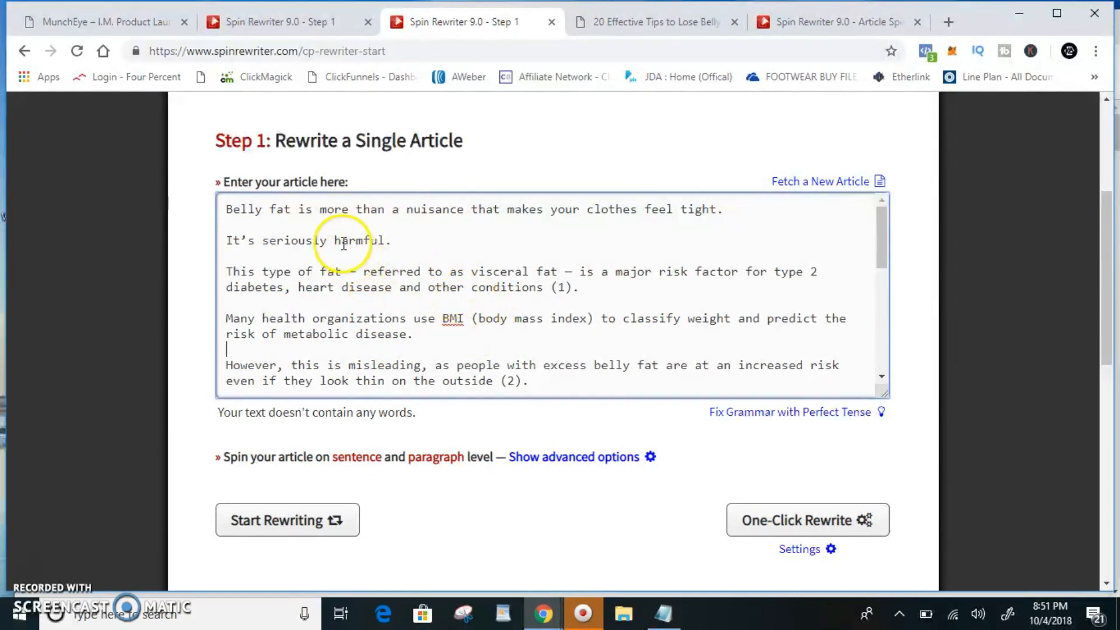
pyautogui.click(391, 242)
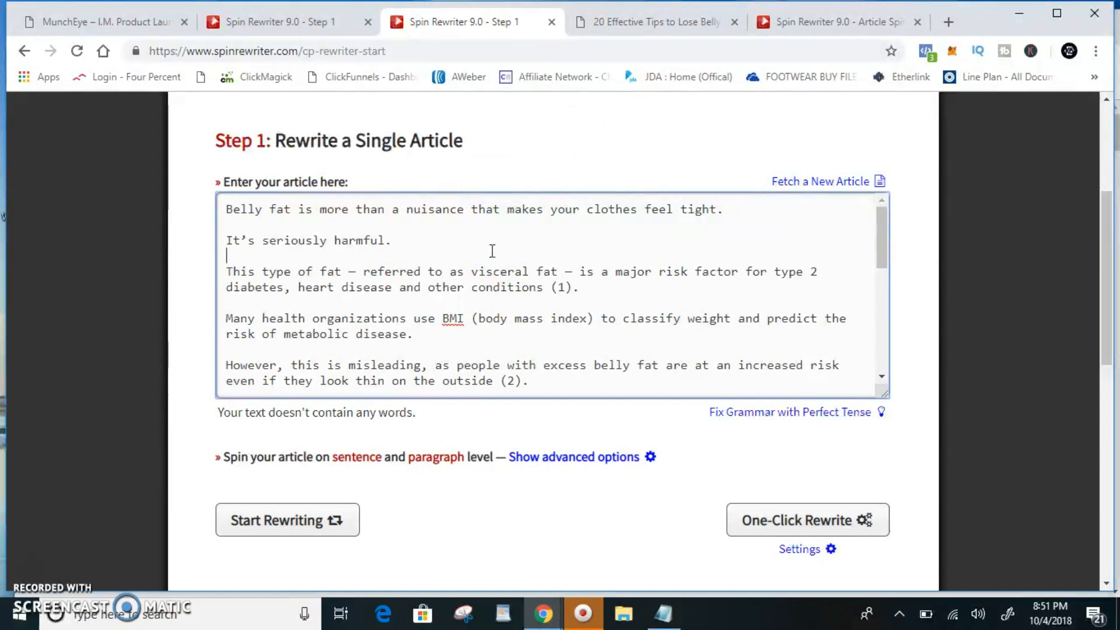
pyautogui.click(394, 228)
pyautogui.moveTo(723, 210); pyautogui.dragTo(235, 207)
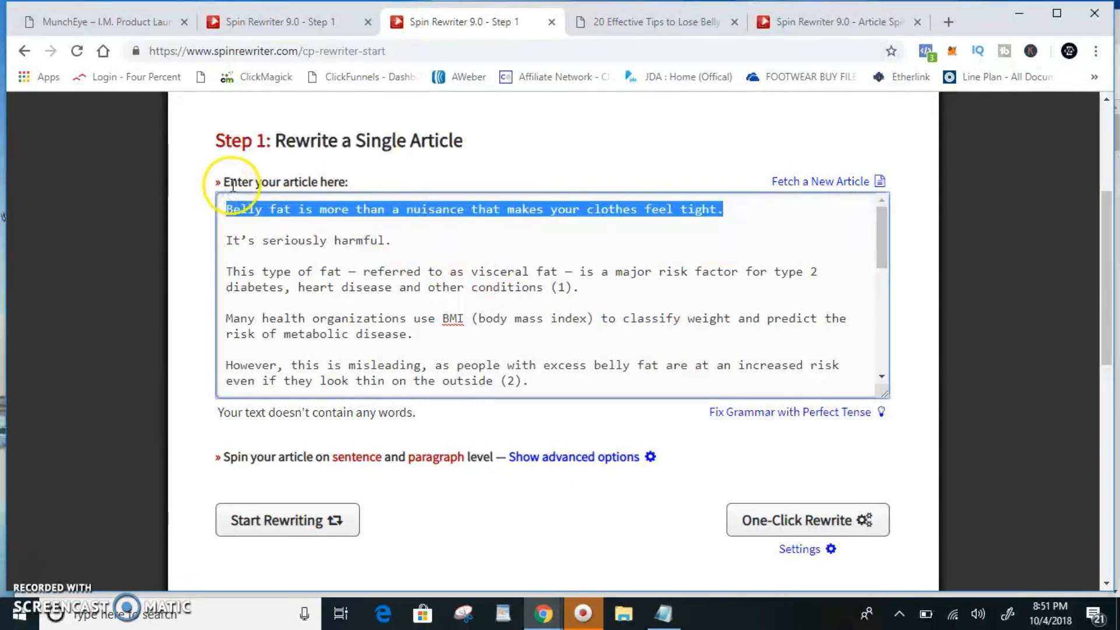
pyautogui.click(241, 233)
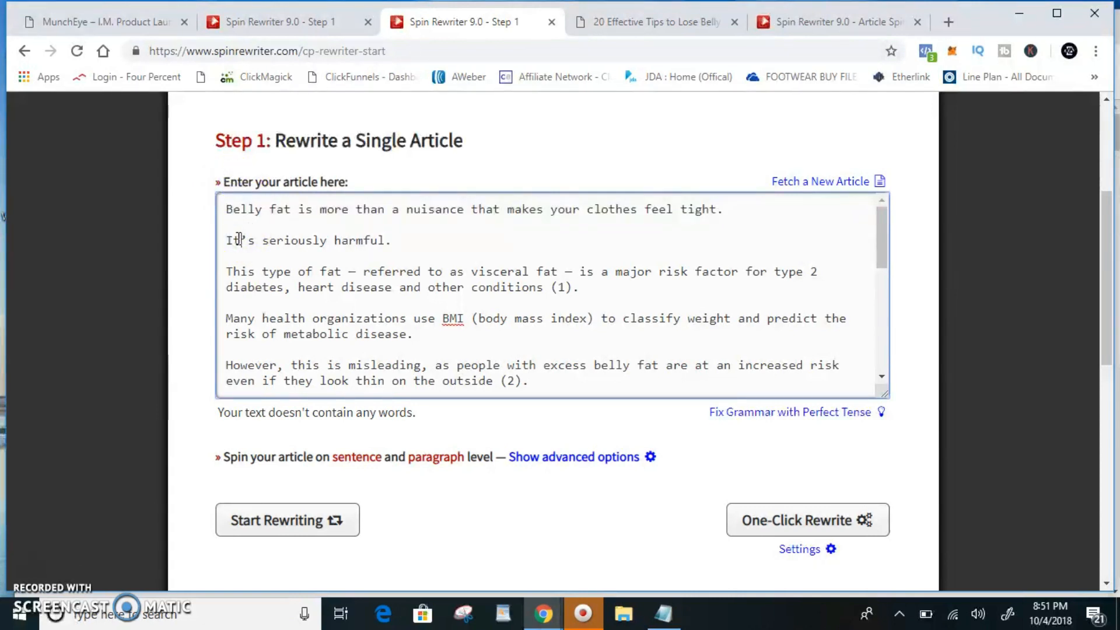
# Highlight the whole pasted article from its last line back to the first and clear the selection
pyautogui.click(394, 298)
pyautogui.scroll(-6, 414, 287)
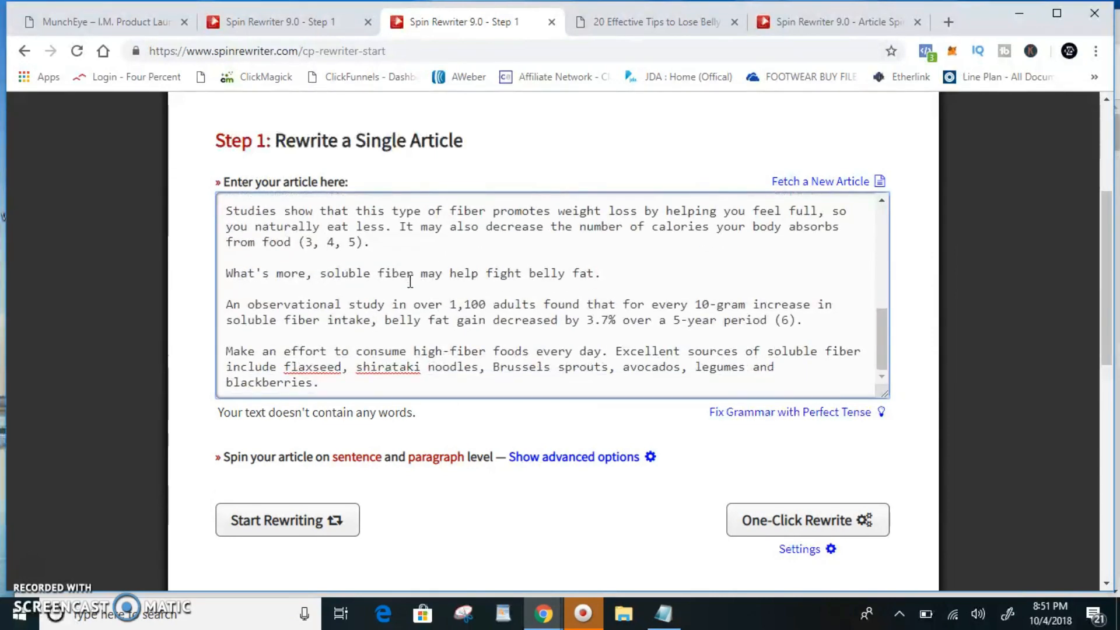
pyautogui.moveTo(321, 383); pyautogui.dragTo(230, 191)
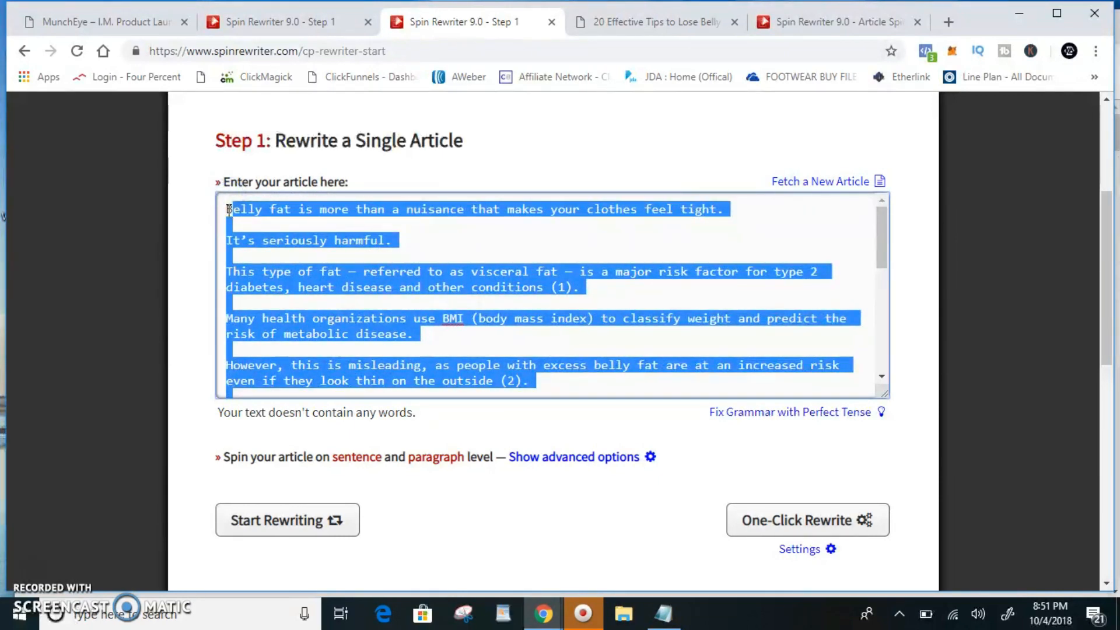
pyautogui.click(229, 209)
pyautogui.click(409, 241)
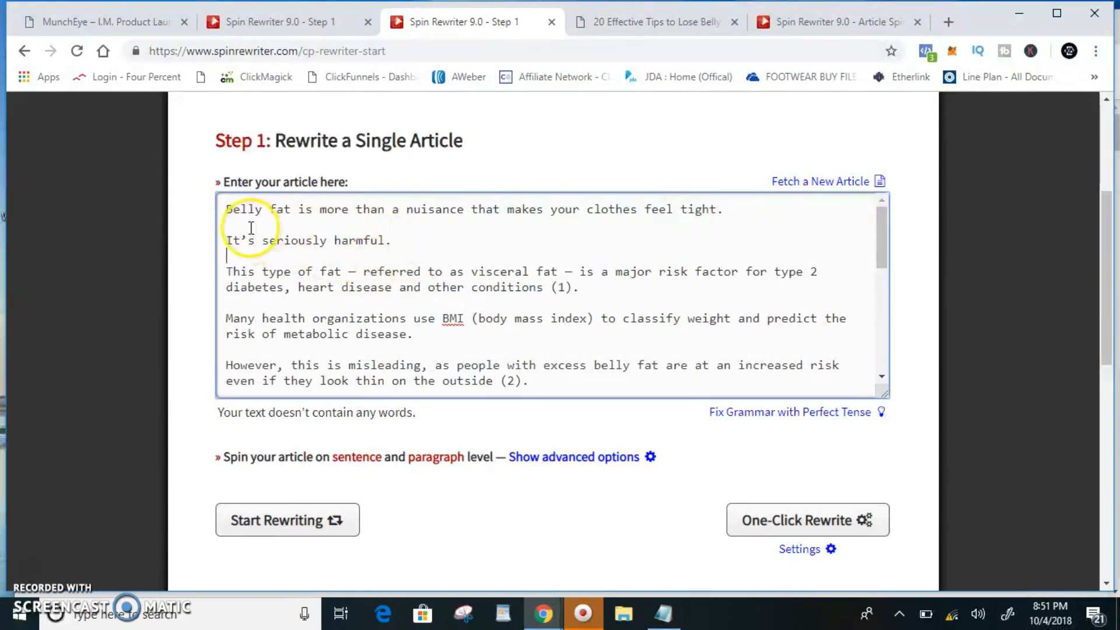
# Review the article once more and open the One-Click Rewrite settings to view the finalizing and readability options
pyautogui.scroll(2, 184, 224)
pyautogui.click(262, 294)
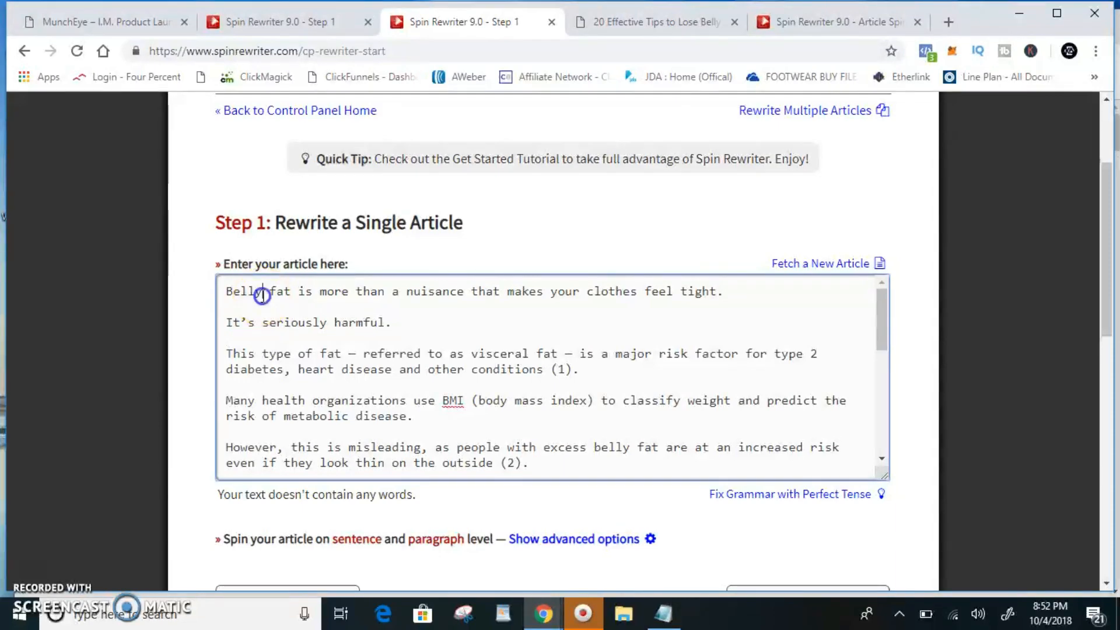
pyautogui.scroll(-4, 315, 322)
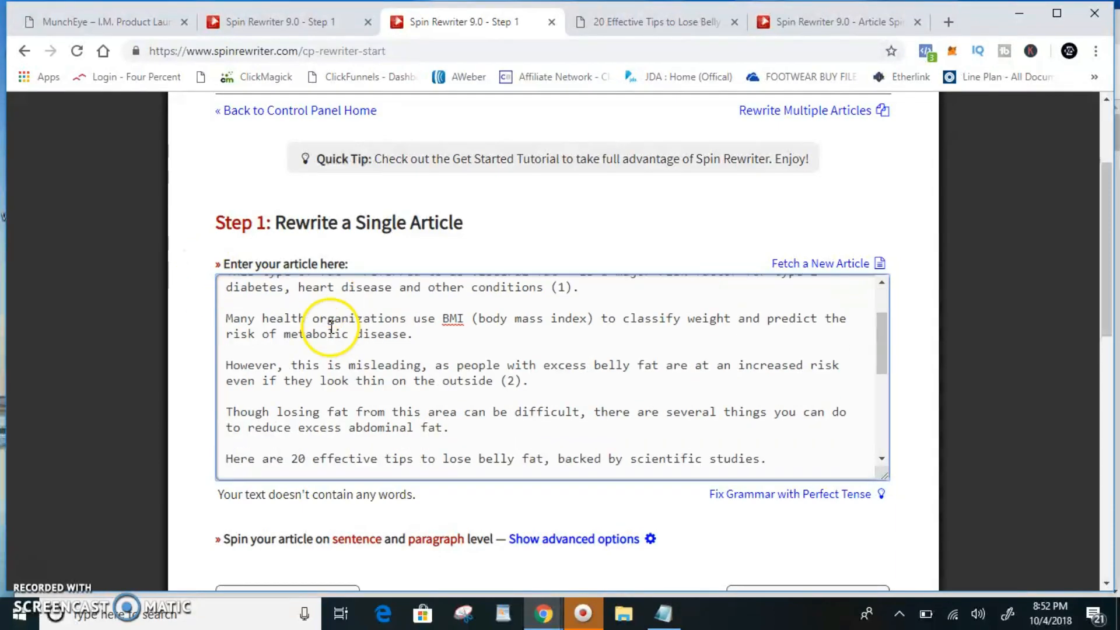
pyautogui.scroll(-4, 193, 313)
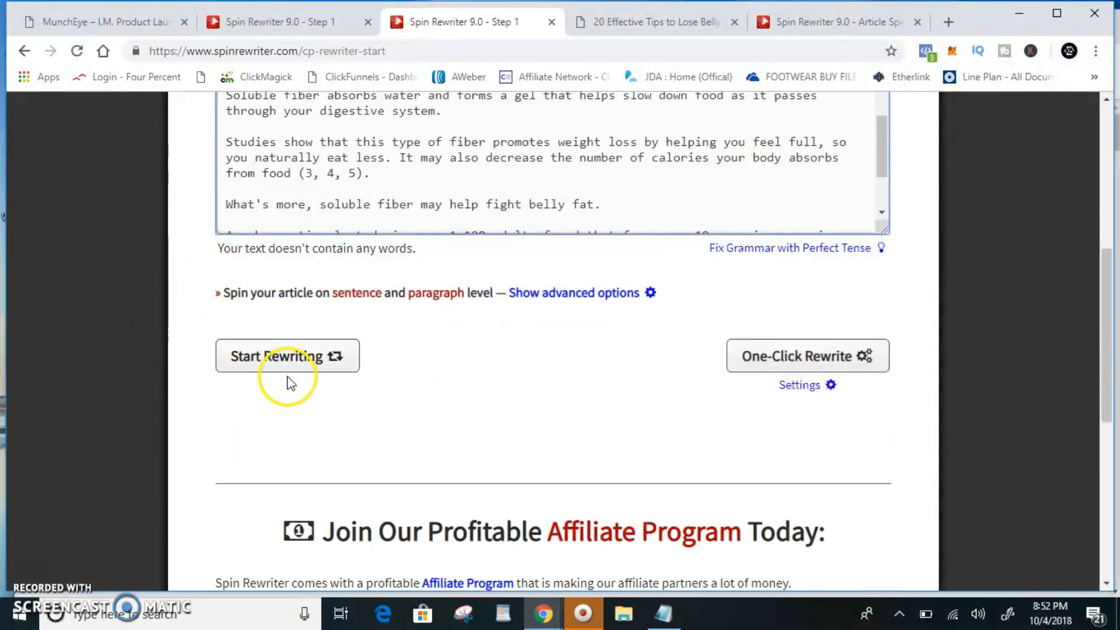
pyautogui.click(788, 389)
pyautogui.scroll(-3, 445, 393)
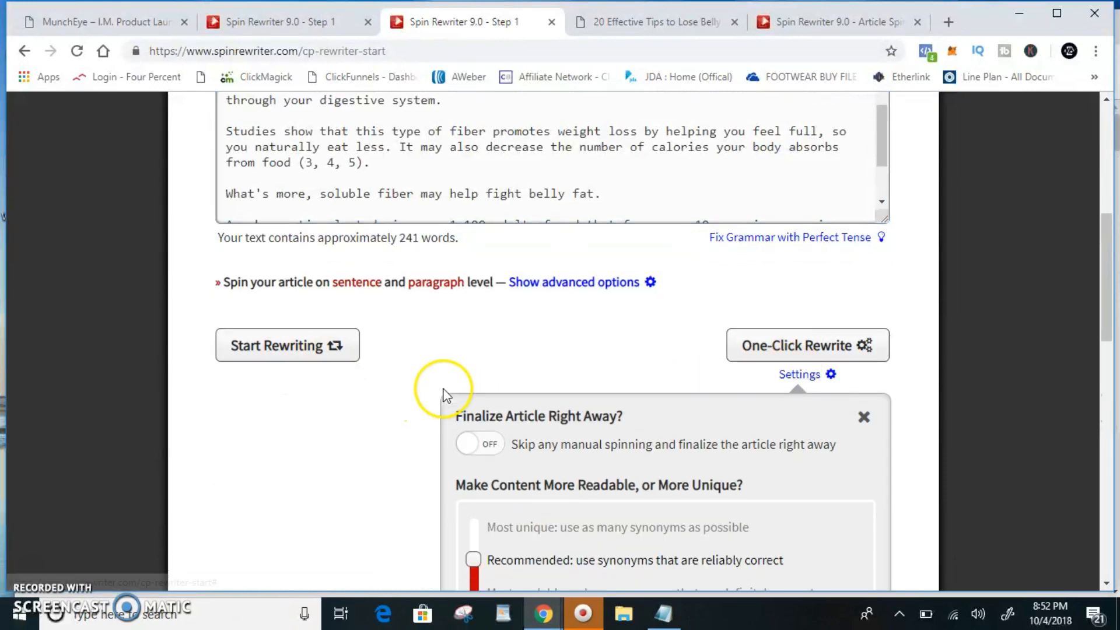
# Examine the One-Click Rewrite settings from the finalizing option down to Protected Keywords and place the cursor in the empty keyword box
pyautogui.scroll(-1, 399, 388)
pyautogui.scroll(-2, 397, 388)
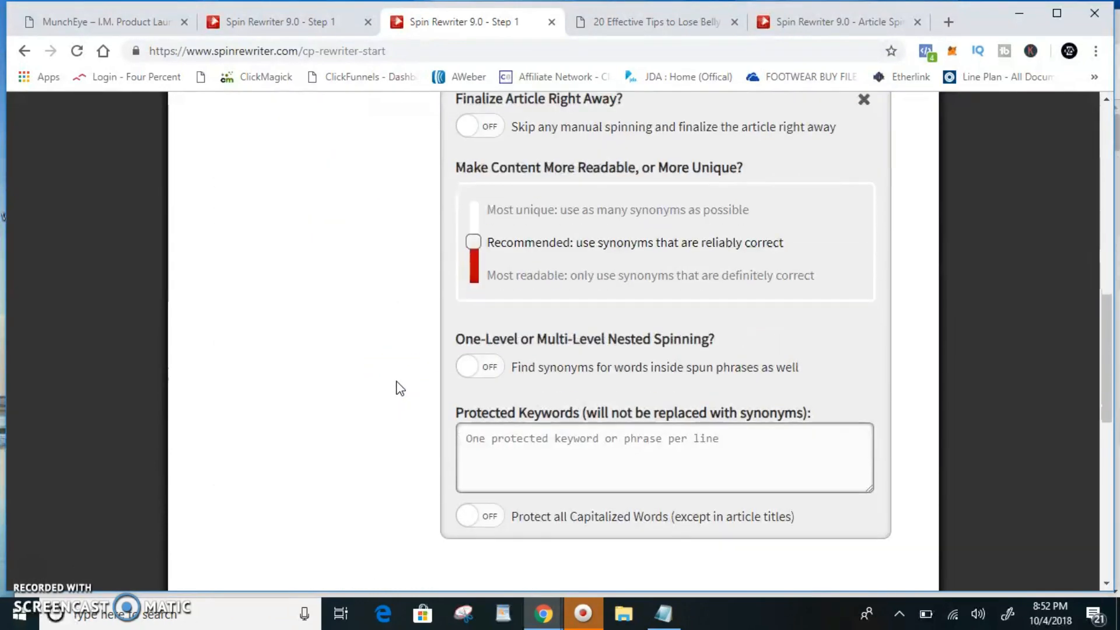
pyautogui.scroll(7, 396, 388)
pyautogui.scroll(3, 392, 382)
pyautogui.scroll(-10, 225, 444)
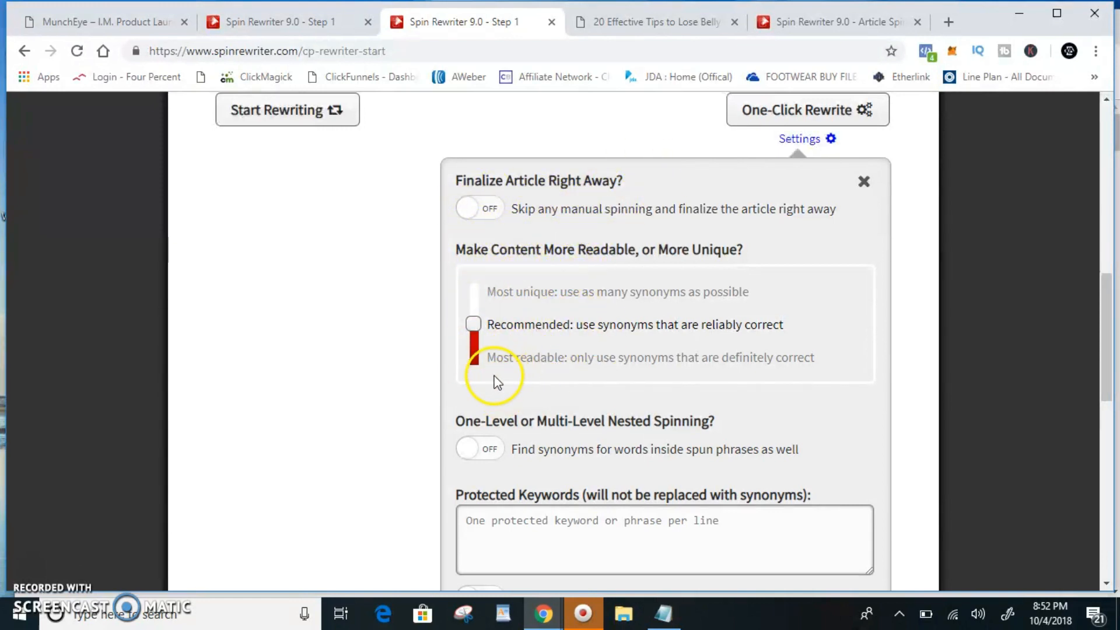
pyautogui.scroll(-1, 492, 396)
pyautogui.click(516, 440)
pyautogui.click(454, 457)
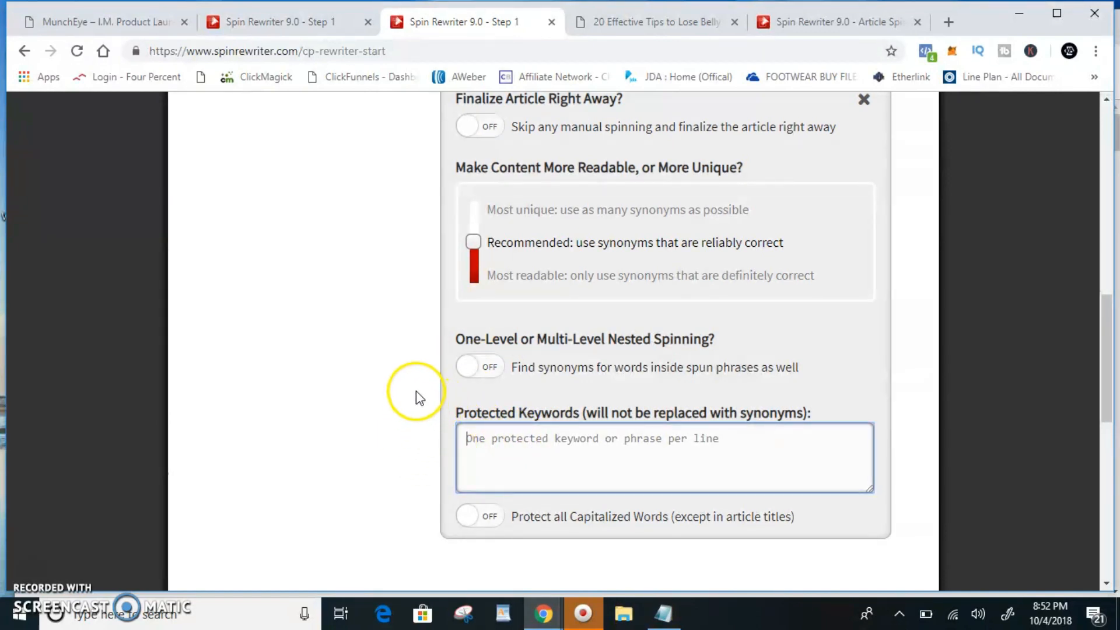
# Look over the opening lines of the pasted article for keywords to protect, such as "Belly fat", and glance at the Healthline source page
pyautogui.scroll(7, 400, 388)
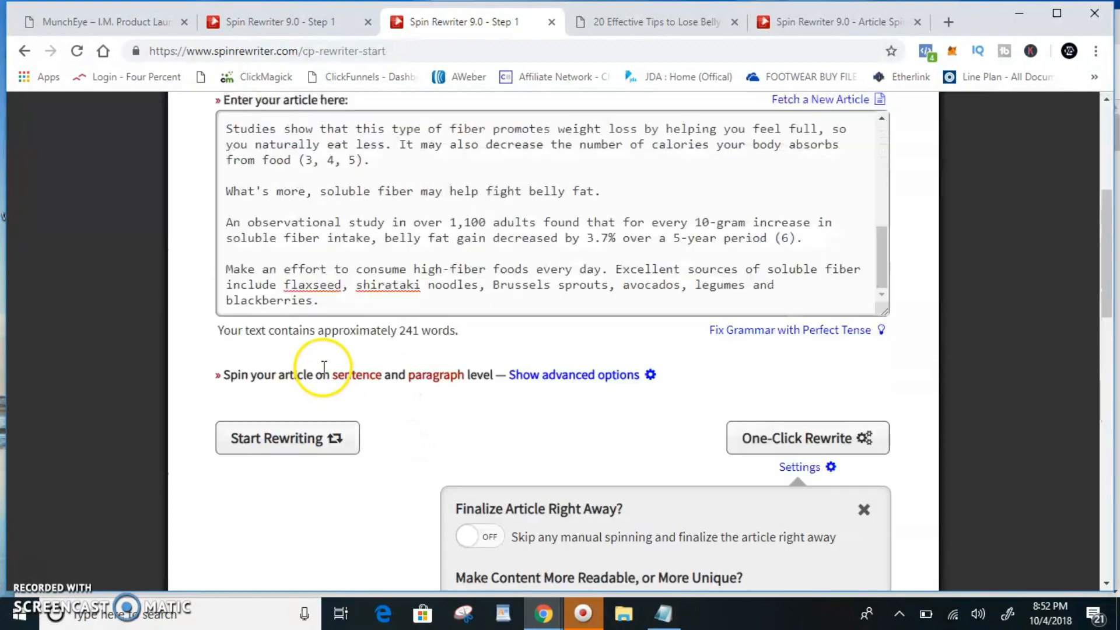
pyautogui.scroll(6, 214, 263)
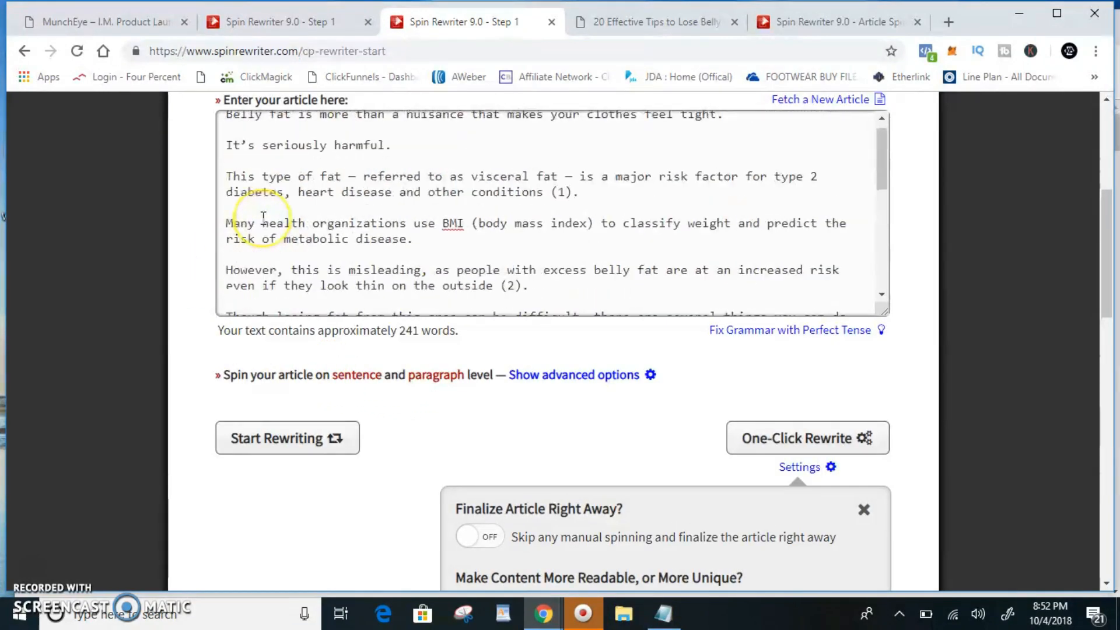
pyautogui.scroll(2, 263, 216)
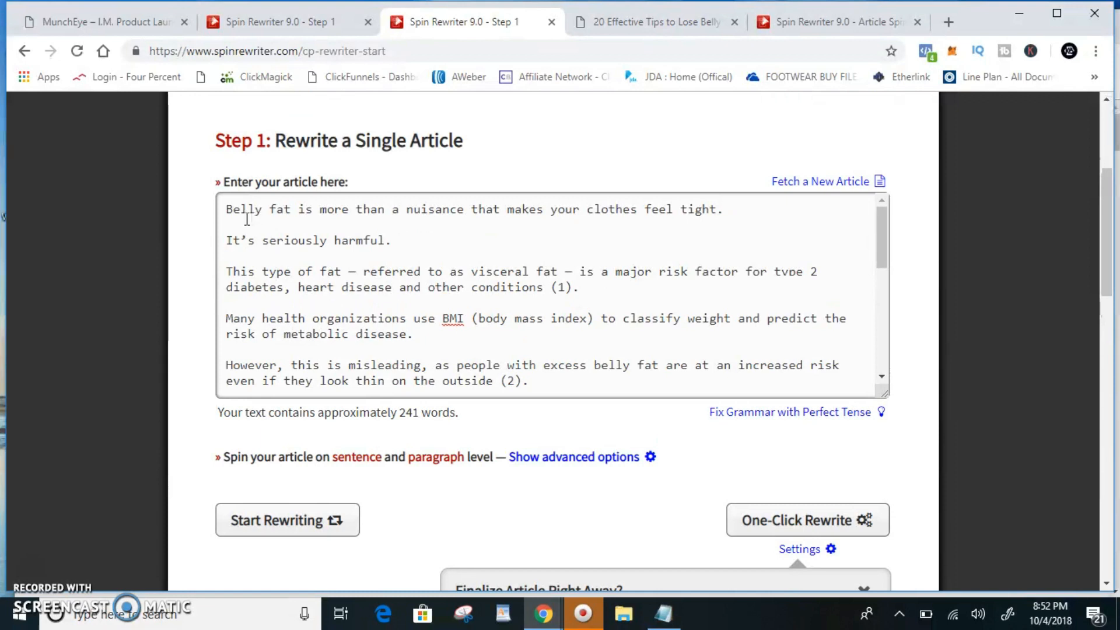
pyautogui.click(222, 209)
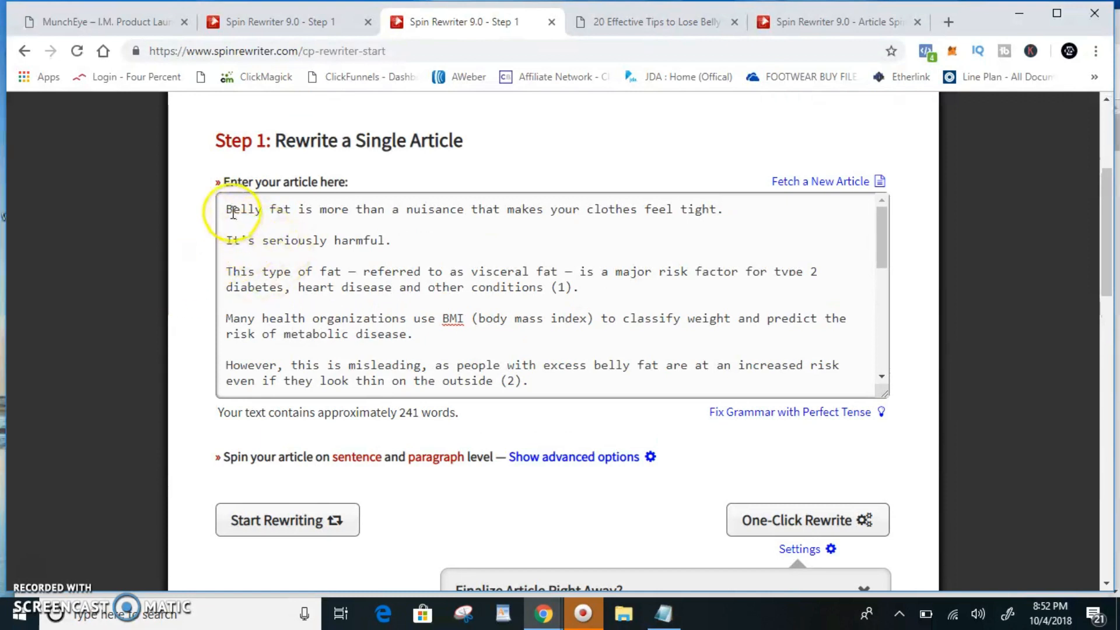
pyautogui.moveTo(222, 210); pyautogui.dragTo(293, 216)
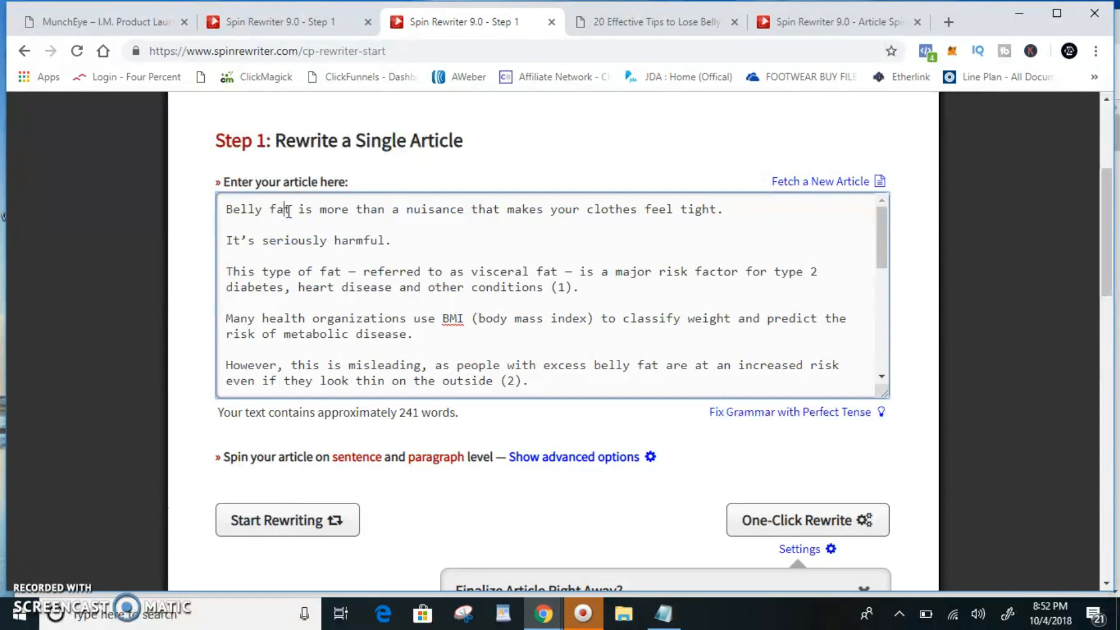
pyautogui.click(236, 214)
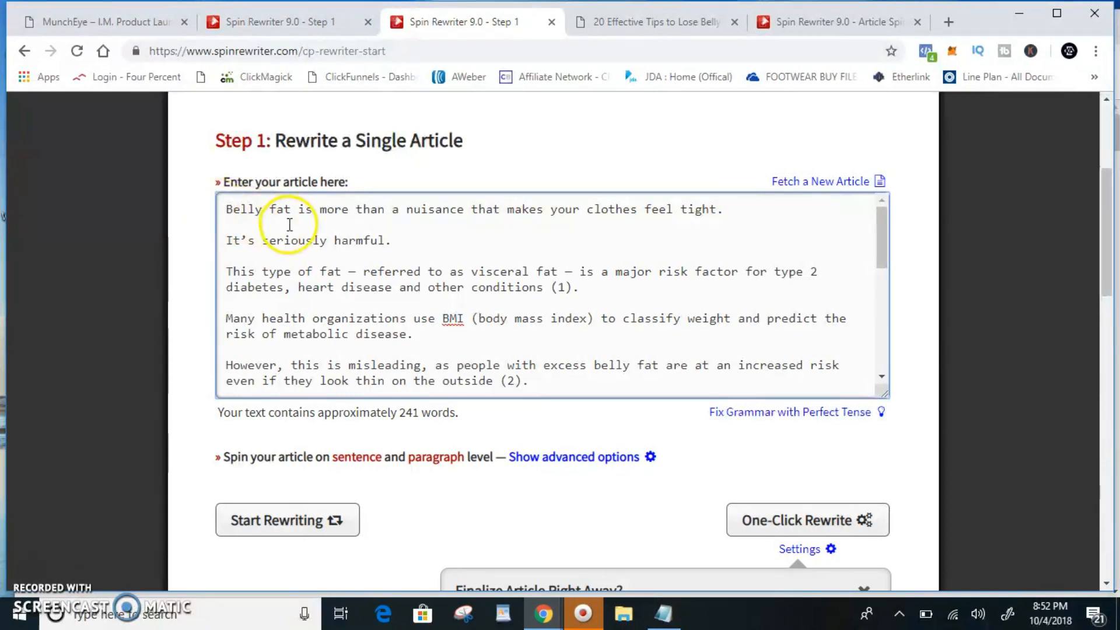
pyautogui.click(421, 247)
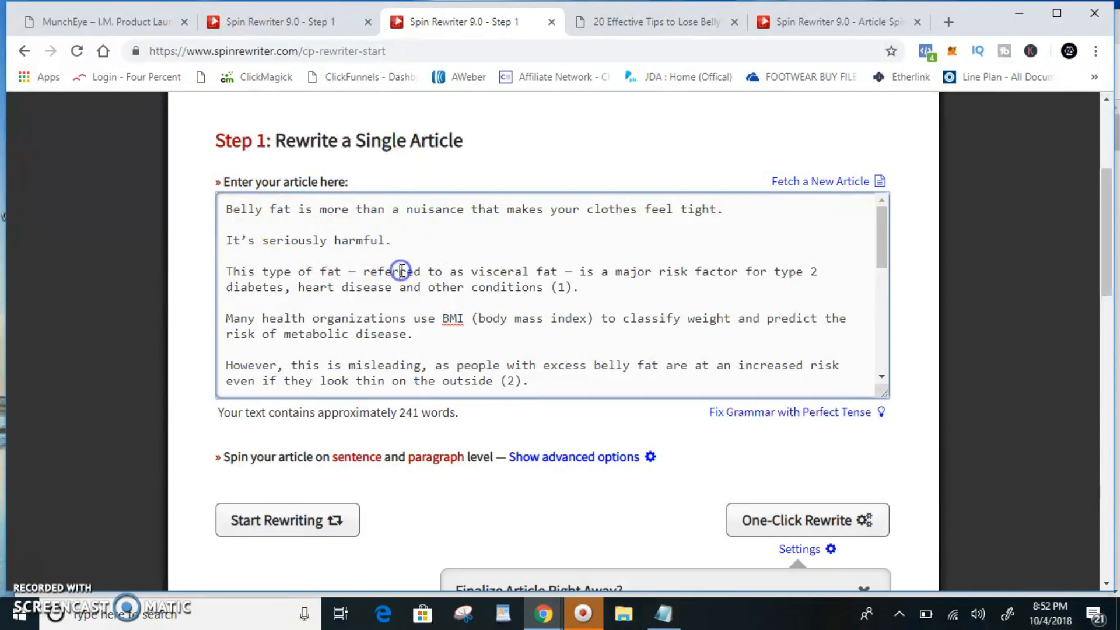
pyautogui.click(637, 20)
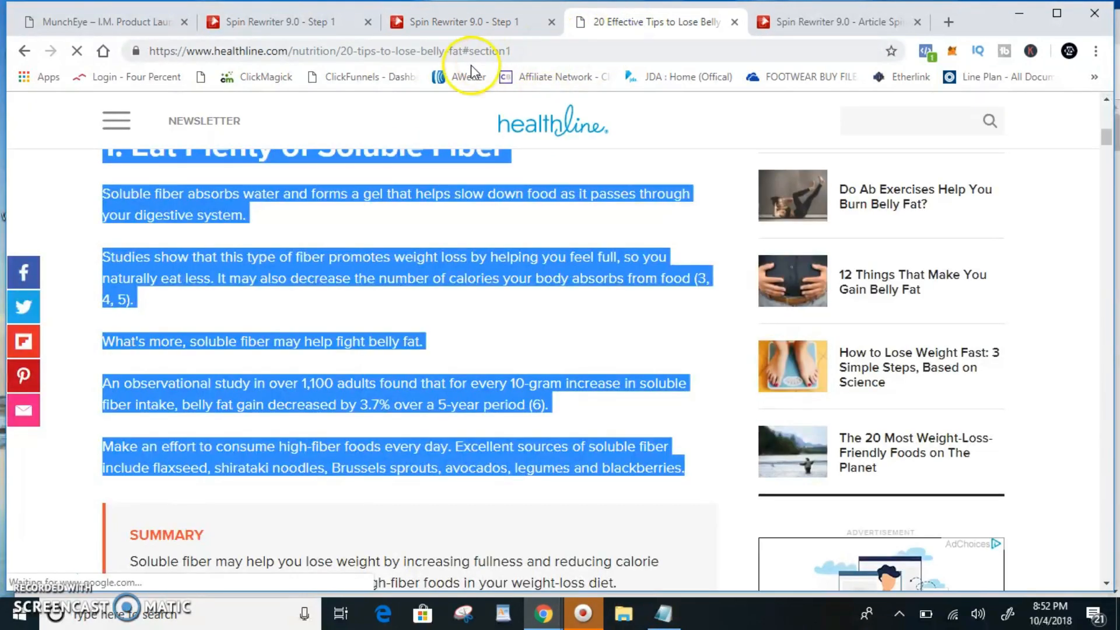
pyautogui.click(487, 22)
# Copy the word "Belly" from the article's first sentence and paste it into the protected keywords
pyautogui.click(255, 211)
pyautogui.moveTo(234, 210); pyautogui.dragTo(228, 209)
pyautogui.hotkey('ctrl', 'c')
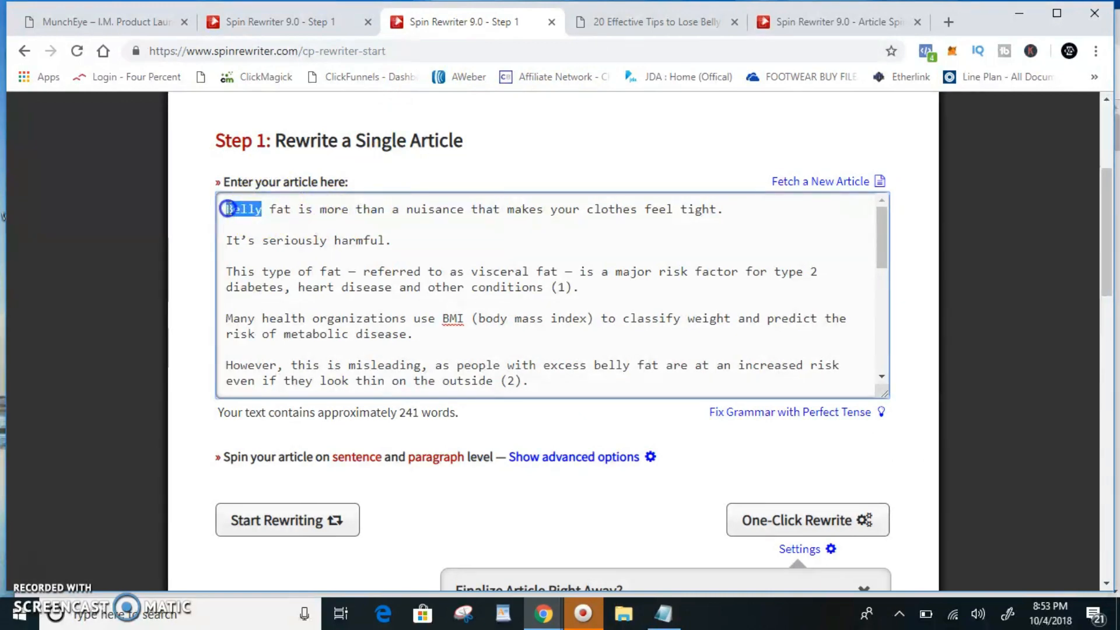
pyautogui.scroll(-8, 156, 259)
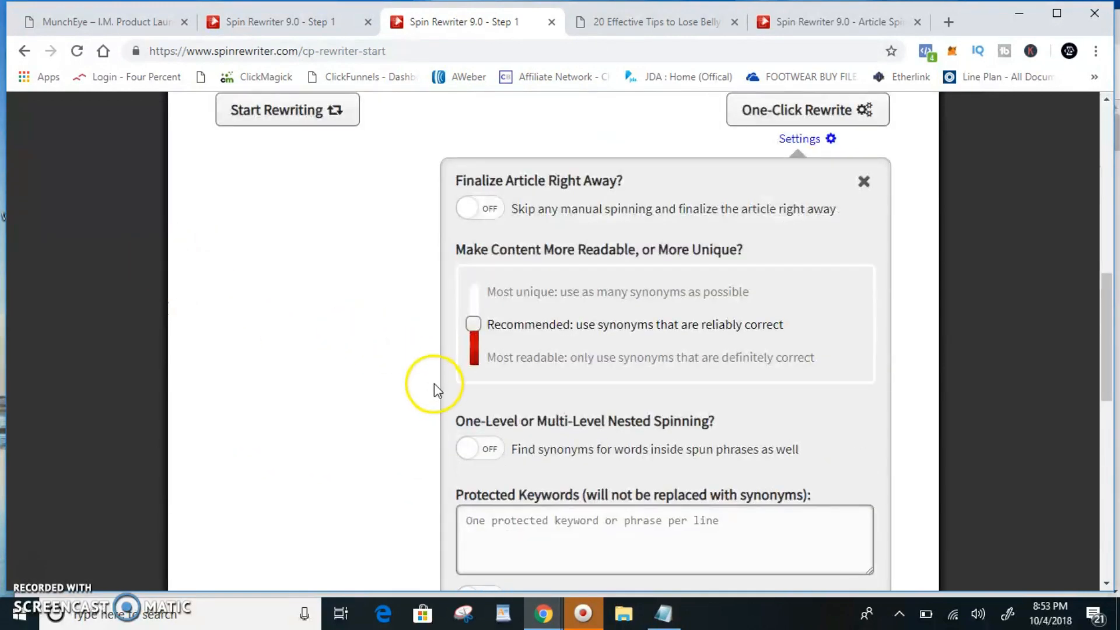
pyautogui.click(500, 446)
pyautogui.hotkey('ctrl', 'v')
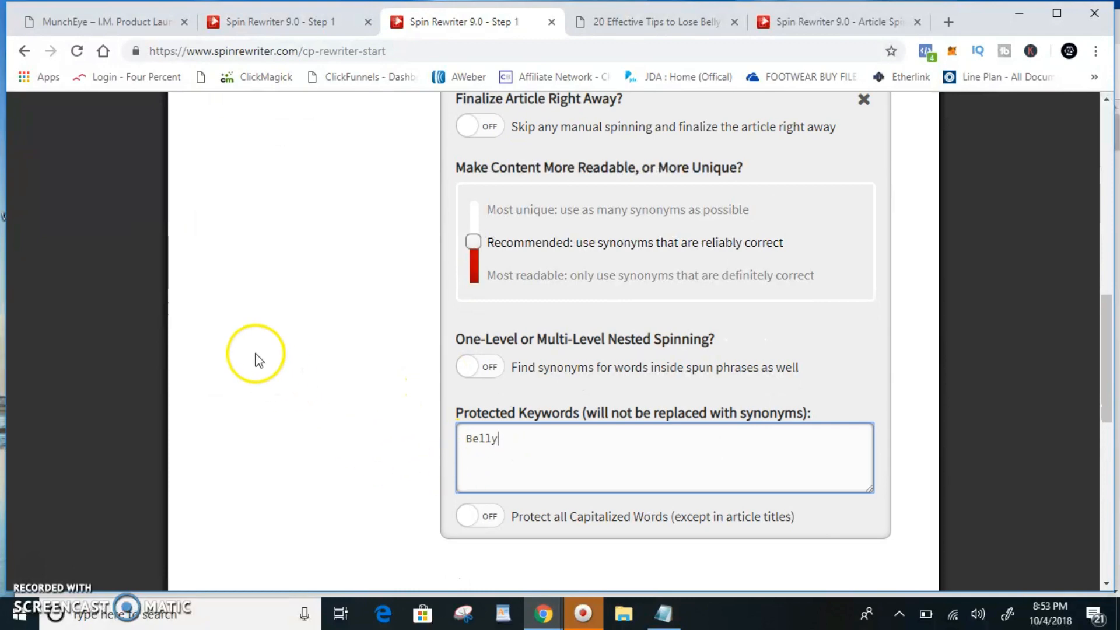
# Copy "fat" from the article's first sentence and add it on a second line of the protected keywords
pyautogui.scroll(8, 245, 344)
pyautogui.moveTo(270, 291); pyautogui.dragTo(289, 298)
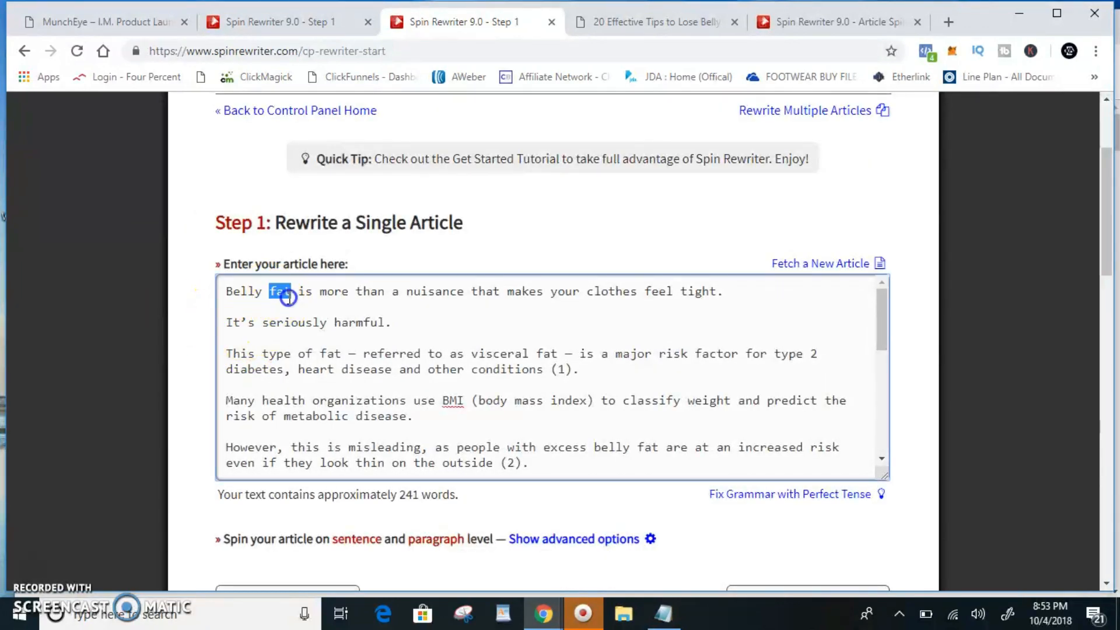
pyautogui.scroll(-8, 149, 368)
pyautogui.scroll(8, 196, 358)
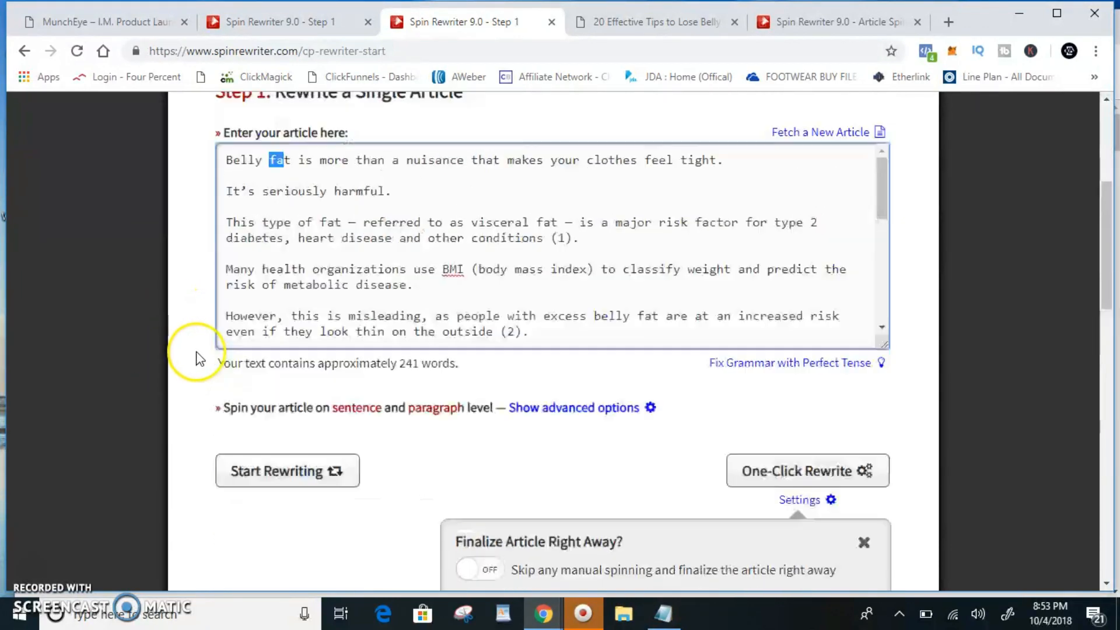
pyautogui.rightClick(289, 292)
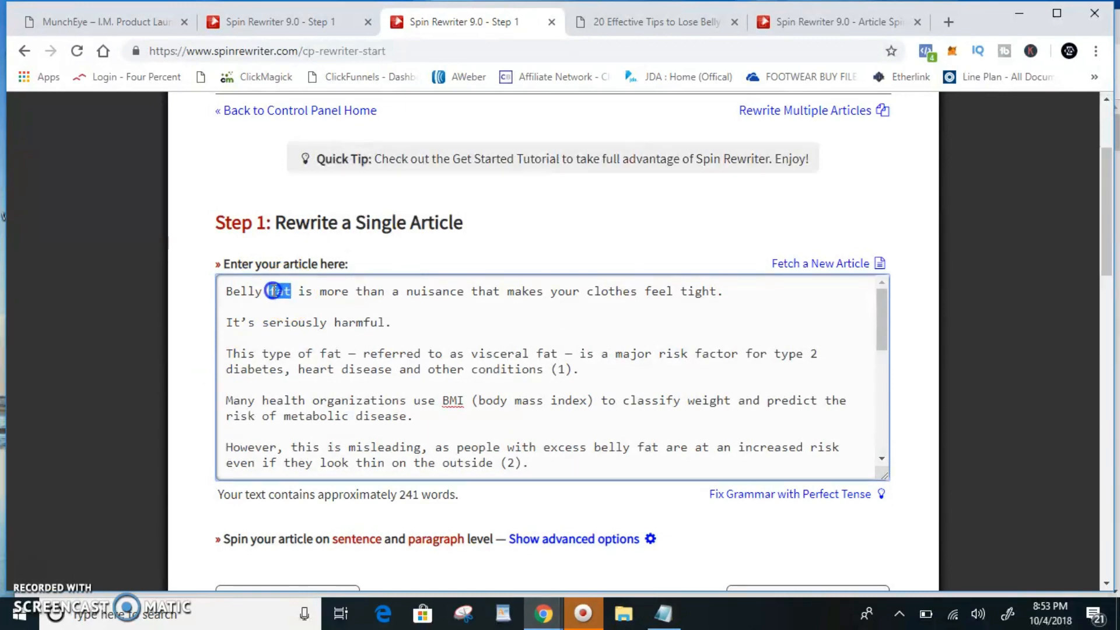
pyautogui.scroll(-8, 493, 448)
pyautogui.click(498, 468)
pyautogui.click(482, 452)
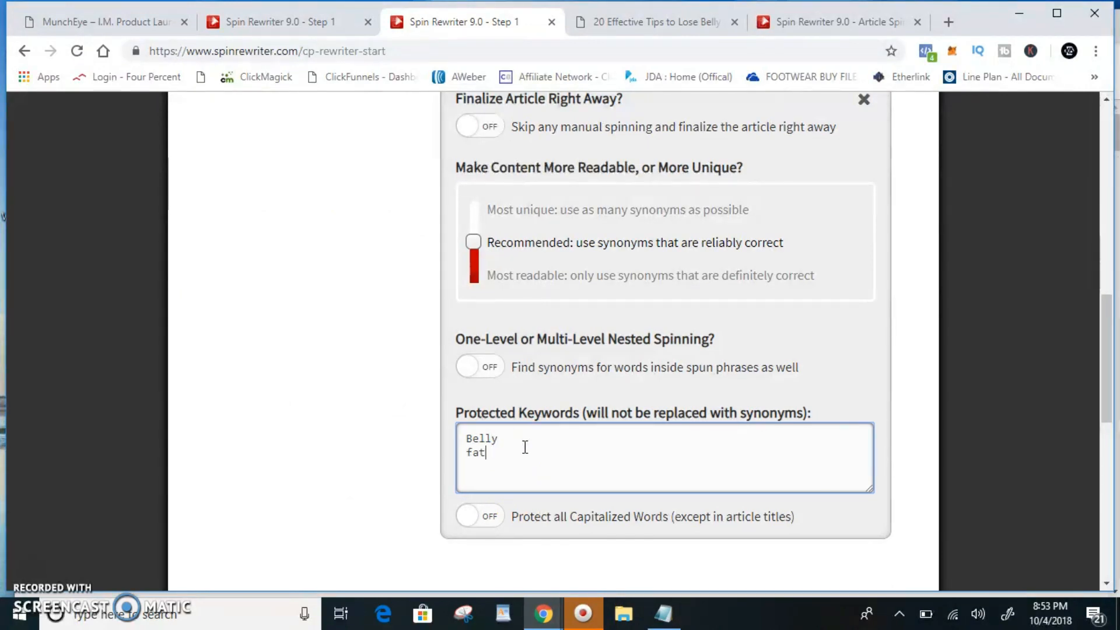
# Find the word "lose" in the "20 effective tips" sentence and add it as the third protected keyword
pyautogui.scroll(7, 131, 326)
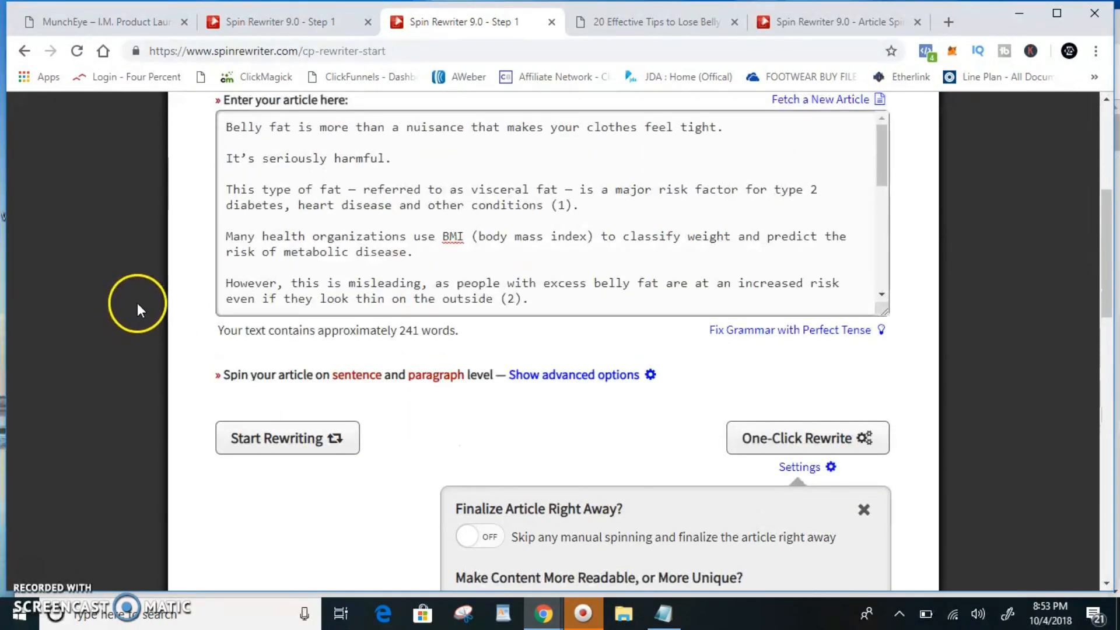
pyautogui.click(444, 238)
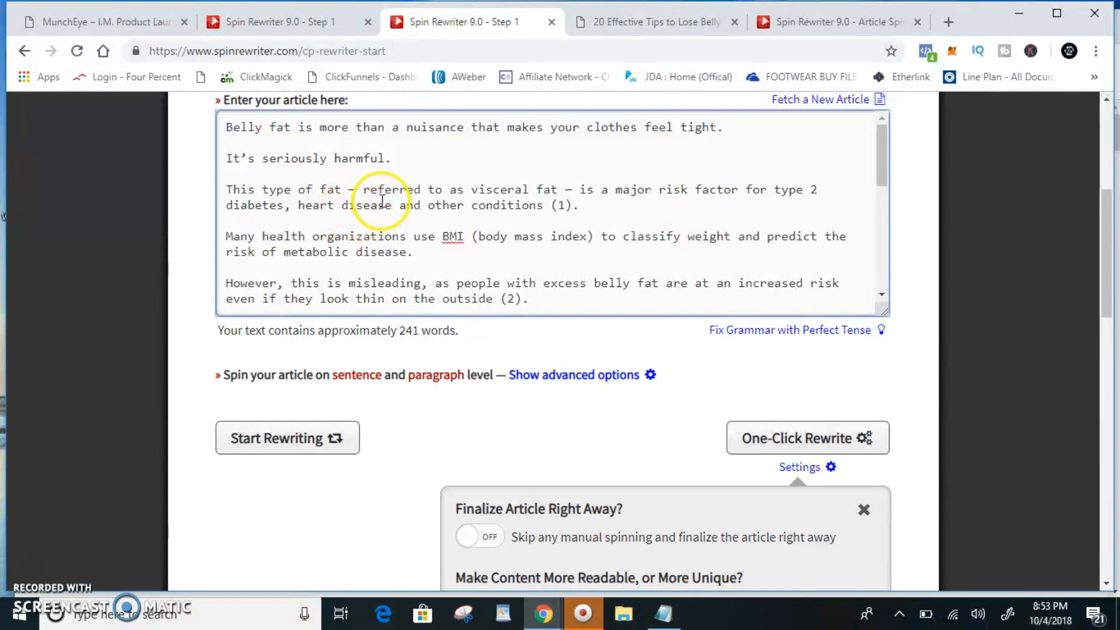
pyautogui.scroll(-3, 706, 215)
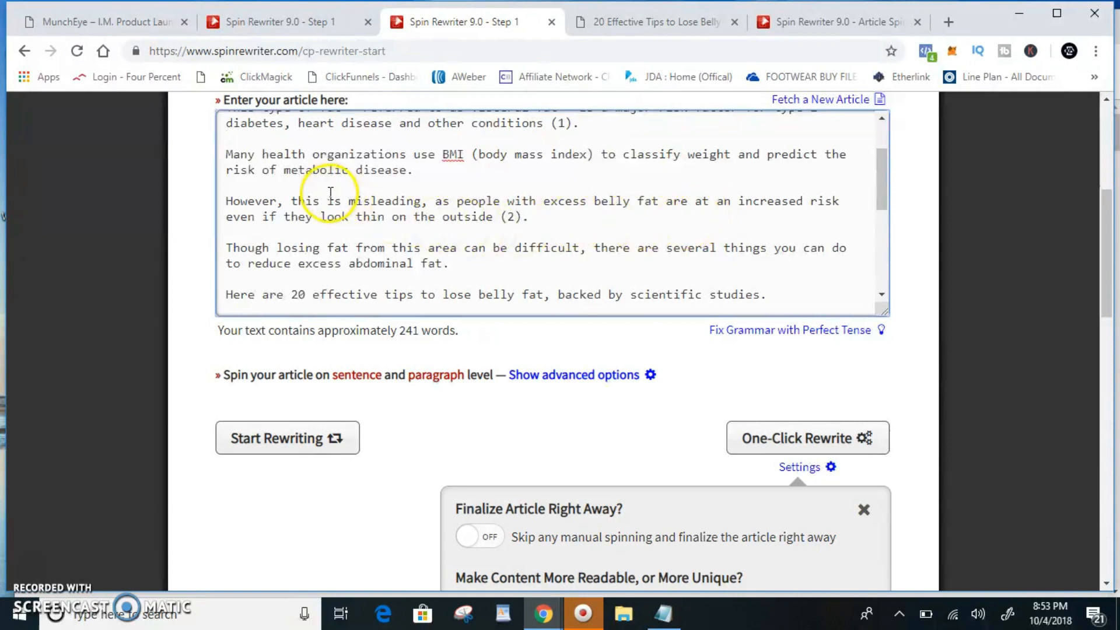
pyautogui.scroll(-3, 330, 194)
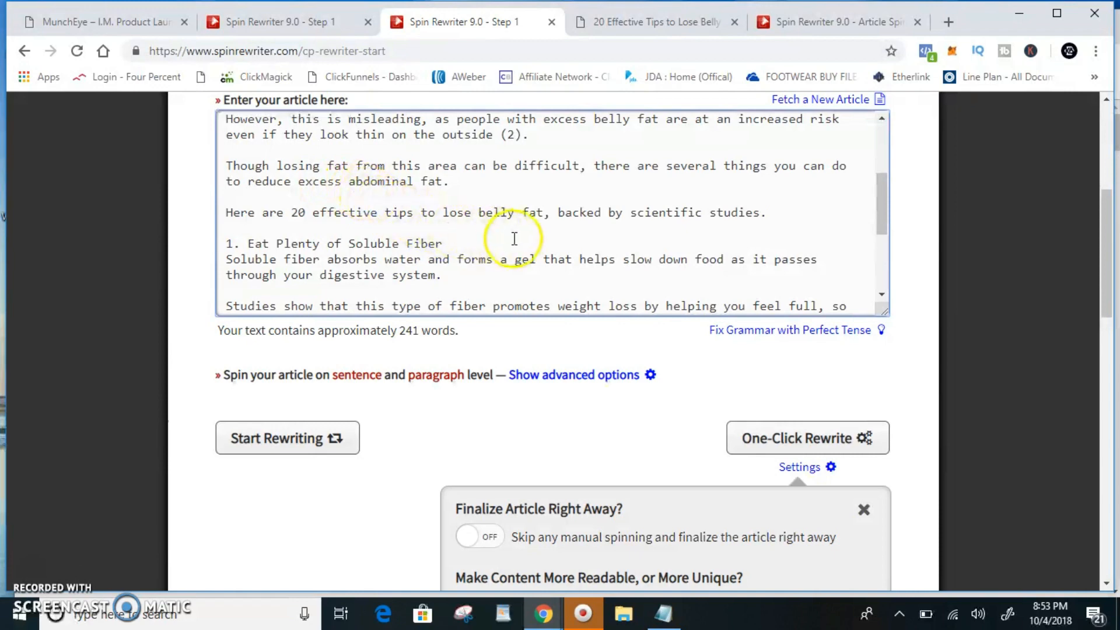
pyautogui.moveTo(443, 212); pyautogui.dragTo(454, 211)
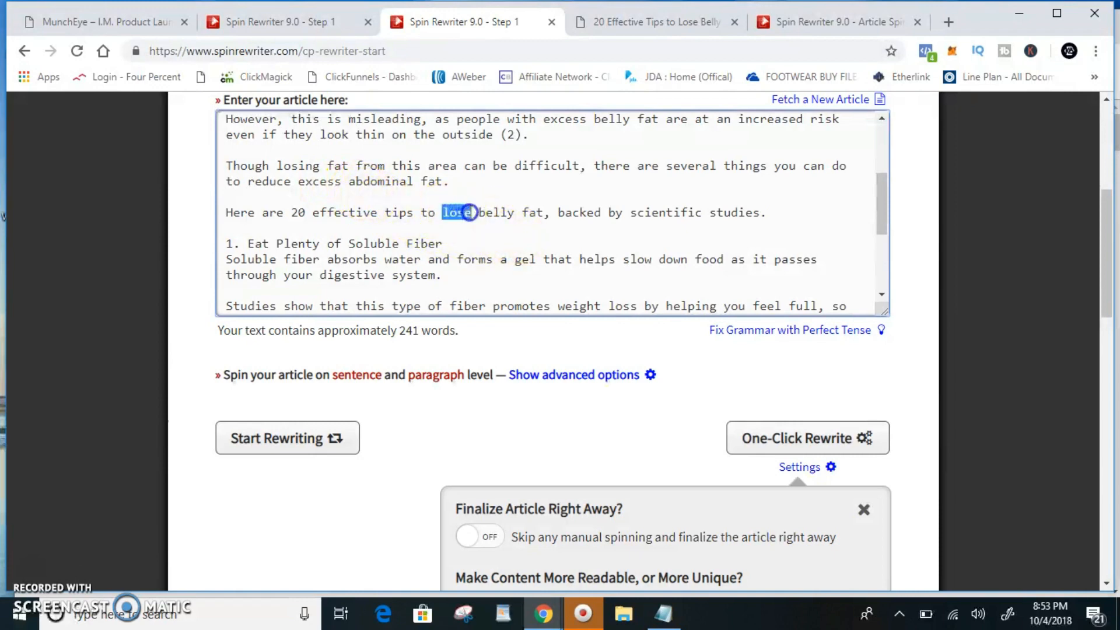
pyautogui.scroll(-8, 425, 358)
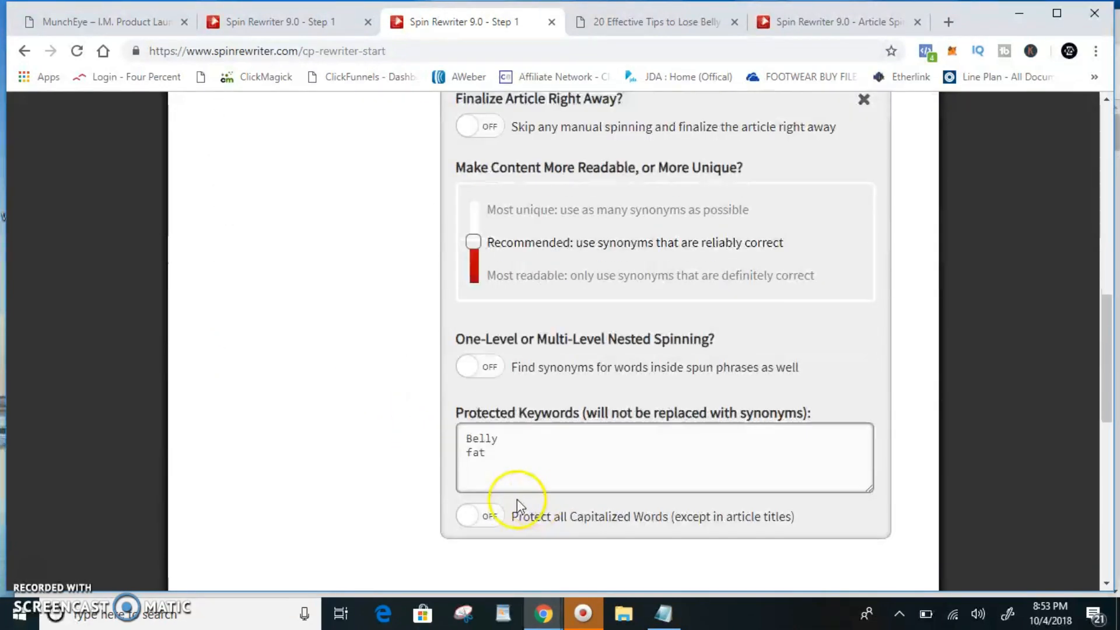
pyautogui.click(473, 383)
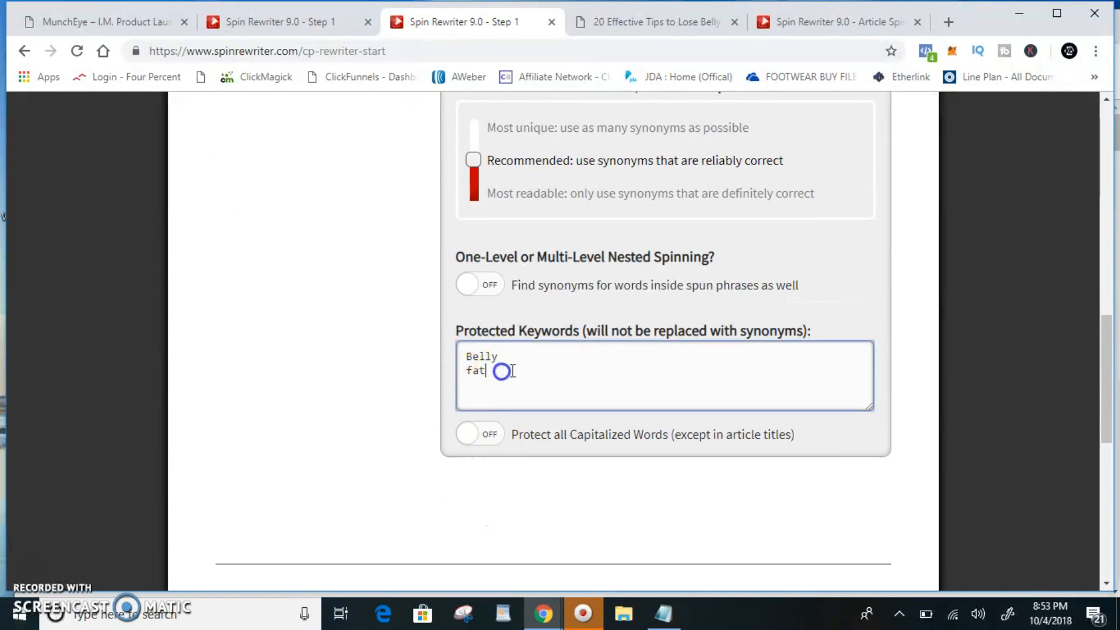
pyautogui.click(375, 318)
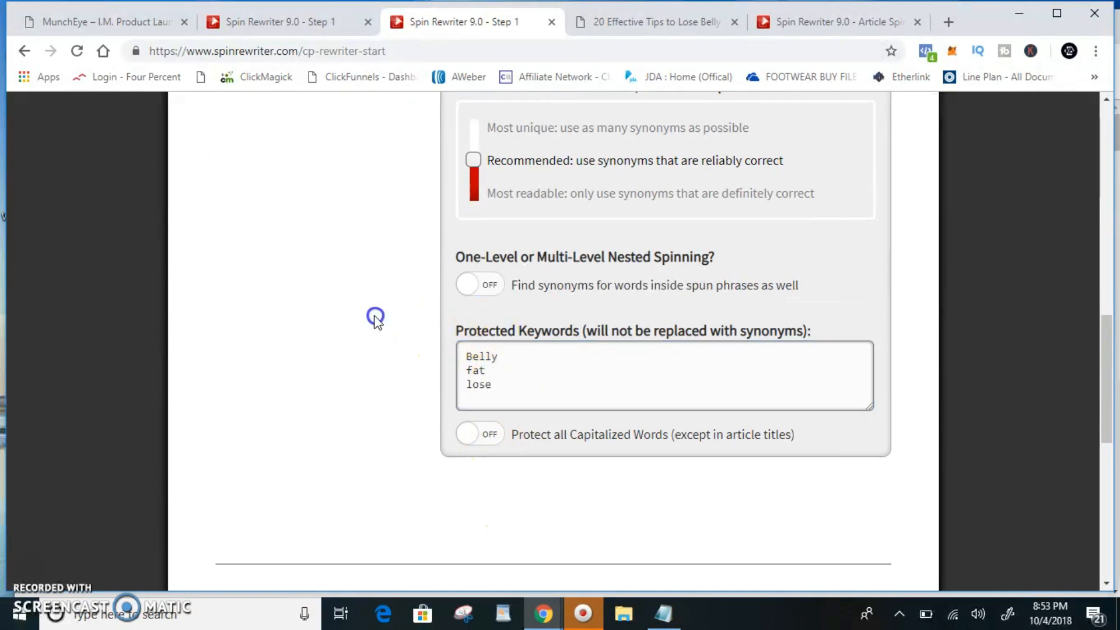
# Check the list of protected keywords and start rewriting the article to reach Step 2
pyautogui.scroll(3, 338, 330)
pyautogui.scroll(-4, 342, 375)
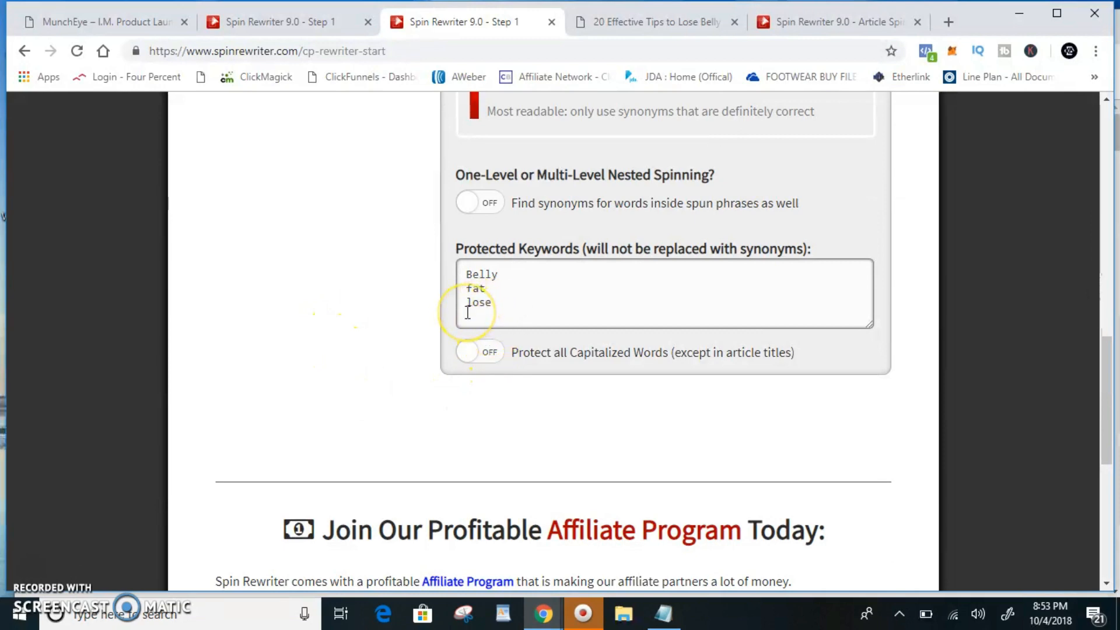
pyautogui.moveTo(481, 313); pyautogui.dragTo(405, 265)
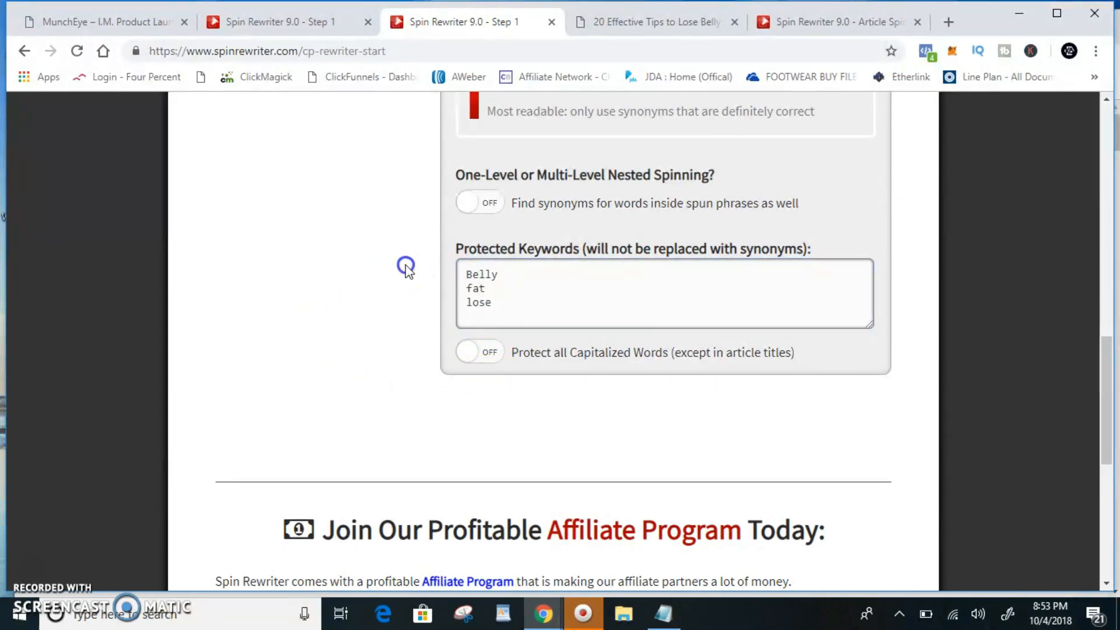
pyautogui.scroll(5, 408, 271)
pyautogui.scroll(2, 408, 278)
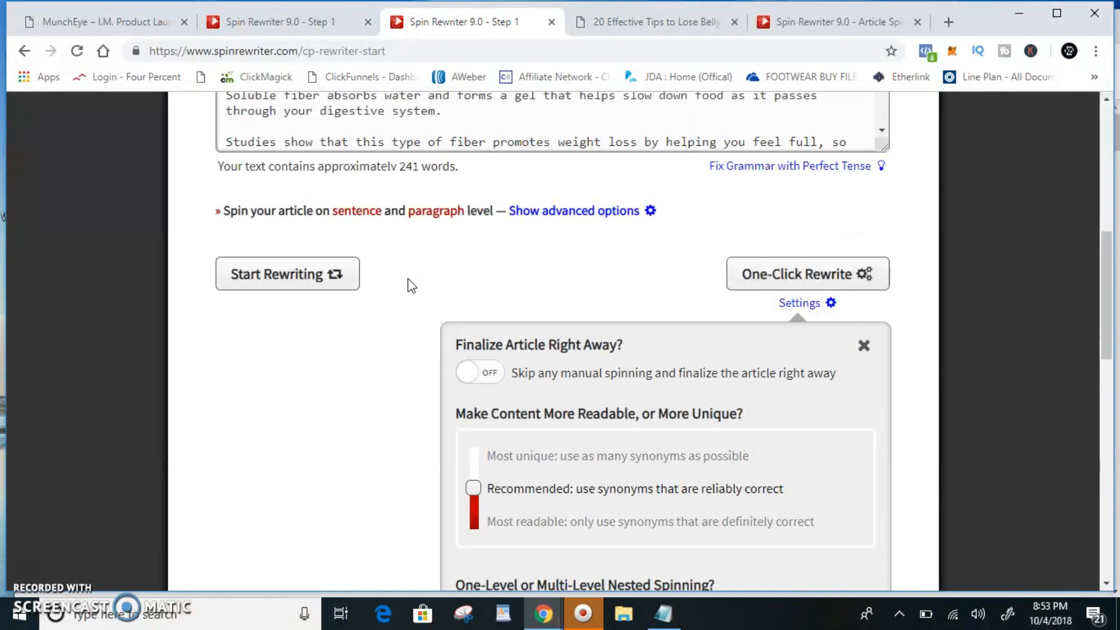
pyautogui.click(327, 278)
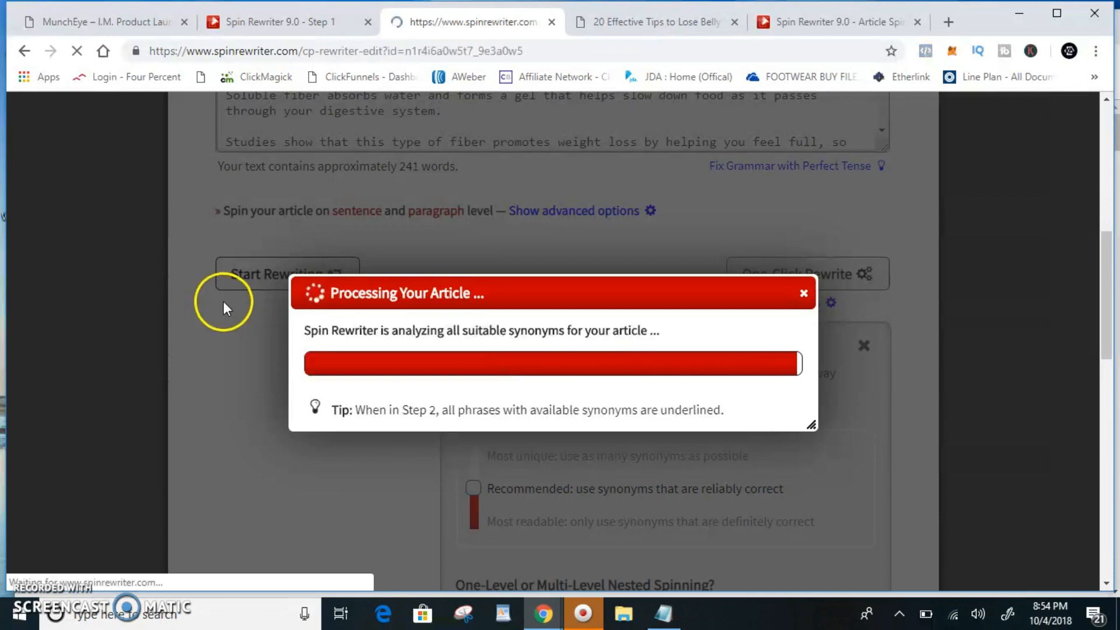
# Look through the analyzed article in Step 2 down to the finalizing options and return to its first lines
pyautogui.scroll(-3, 213, 300)
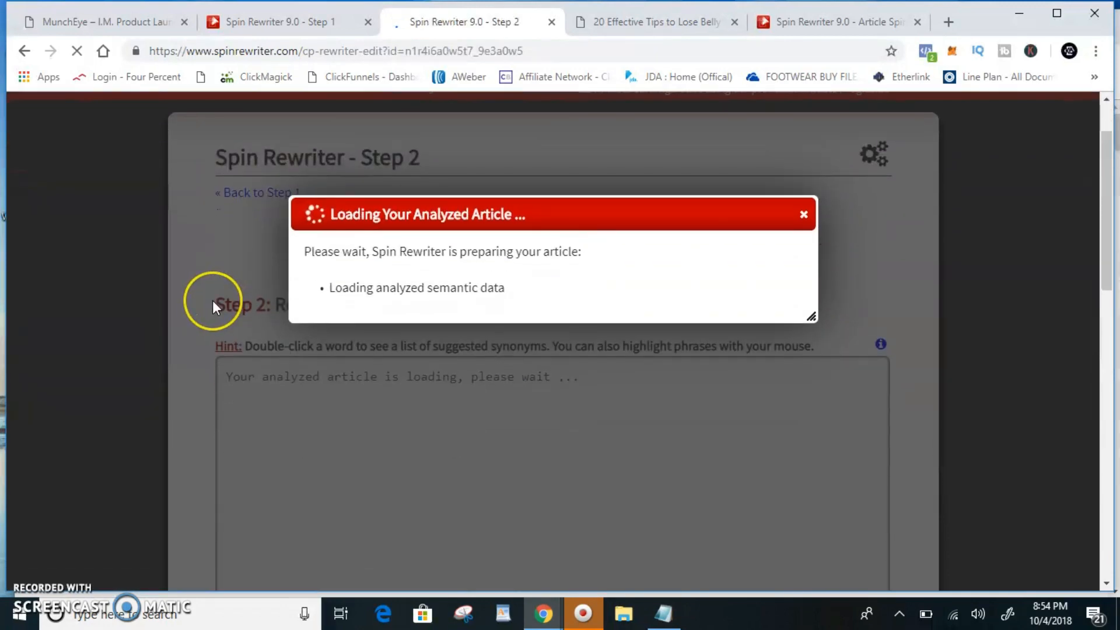
pyautogui.scroll(-1, 212, 300)
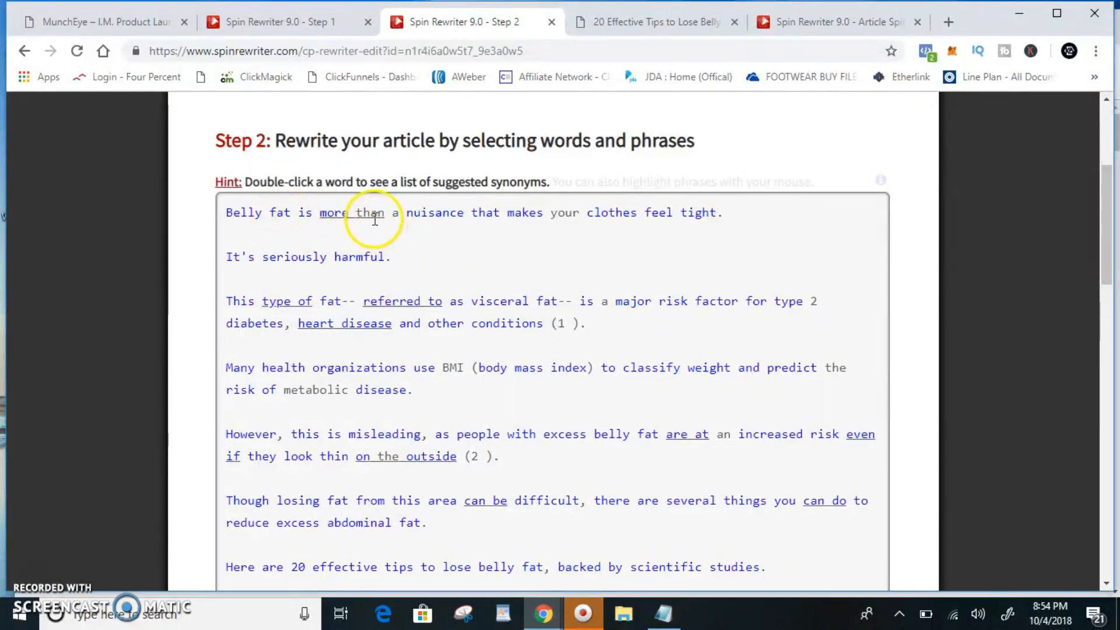
pyautogui.scroll(-7, 234, 268)
pyautogui.scroll(-8, 146, 251)
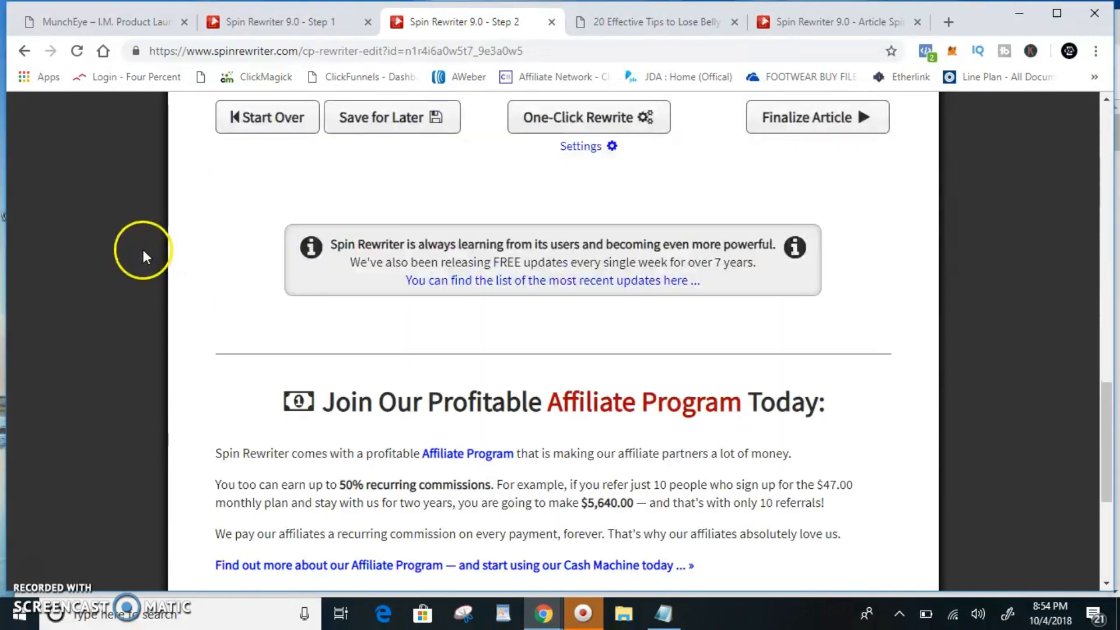
pyautogui.scroll(12, 151, 244)
pyautogui.scroll(2, 523, 244)
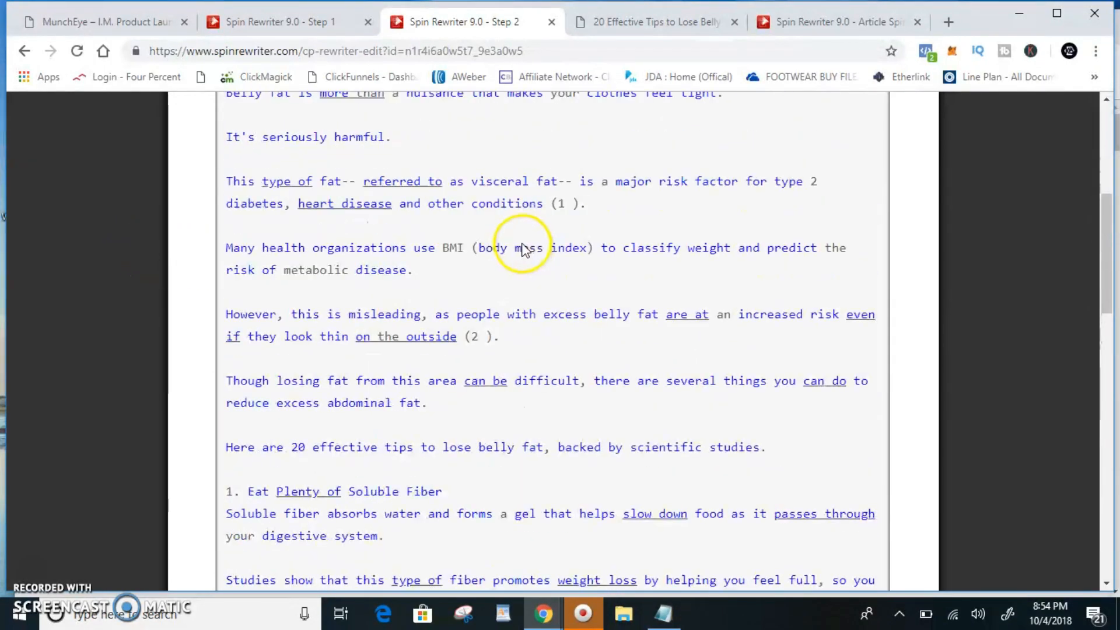
pyautogui.scroll(2, 410, 226)
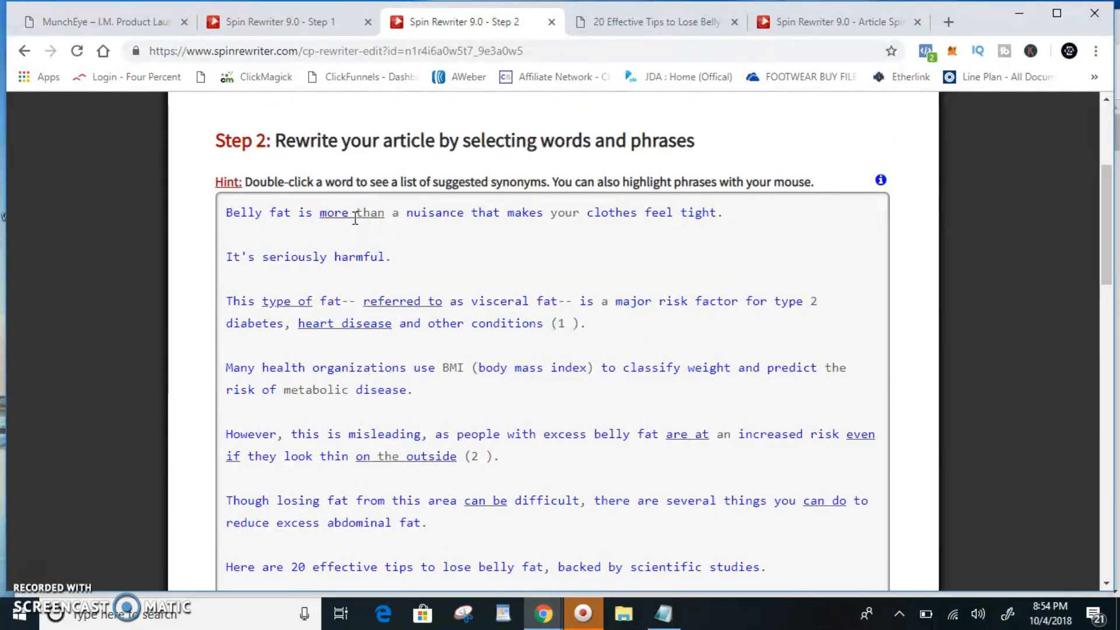
# View the suggested synonyms for "than" and "more" in the article's first sentence
pyautogui.doubleClick(358, 214)
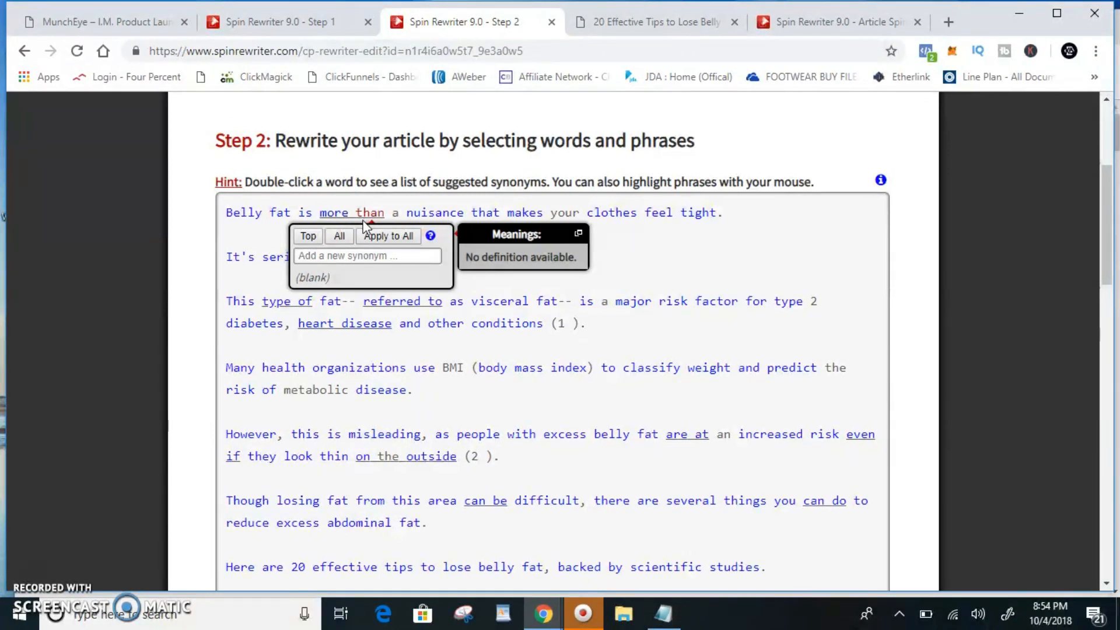
pyautogui.click(400, 208)
pyautogui.doubleClick(333, 213)
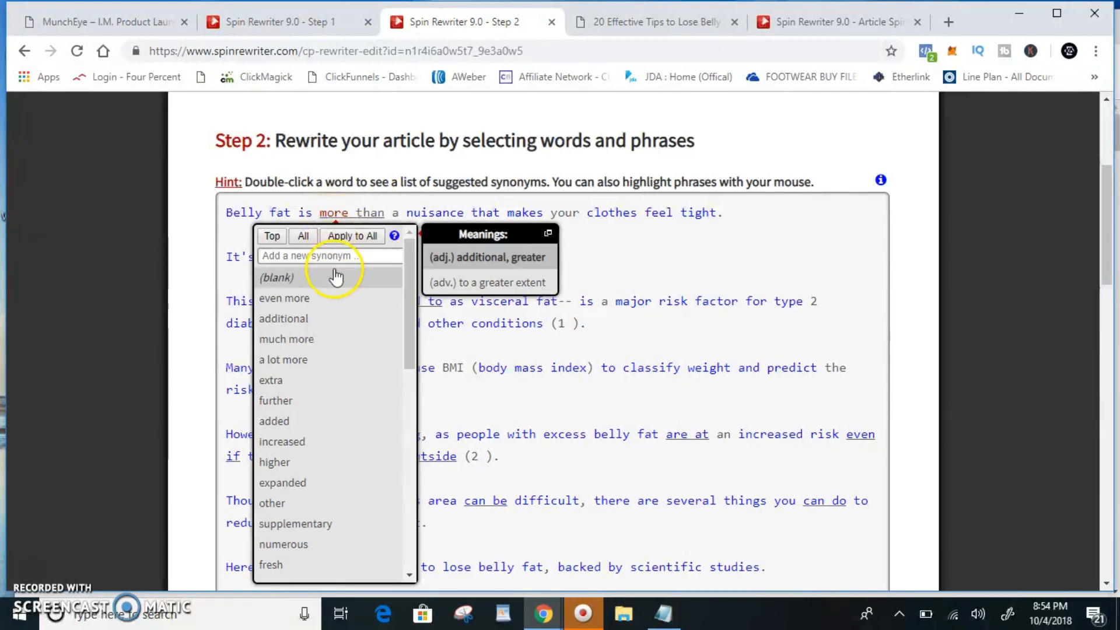
pyautogui.click(636, 255)
pyautogui.scroll(-1, 452, 299)
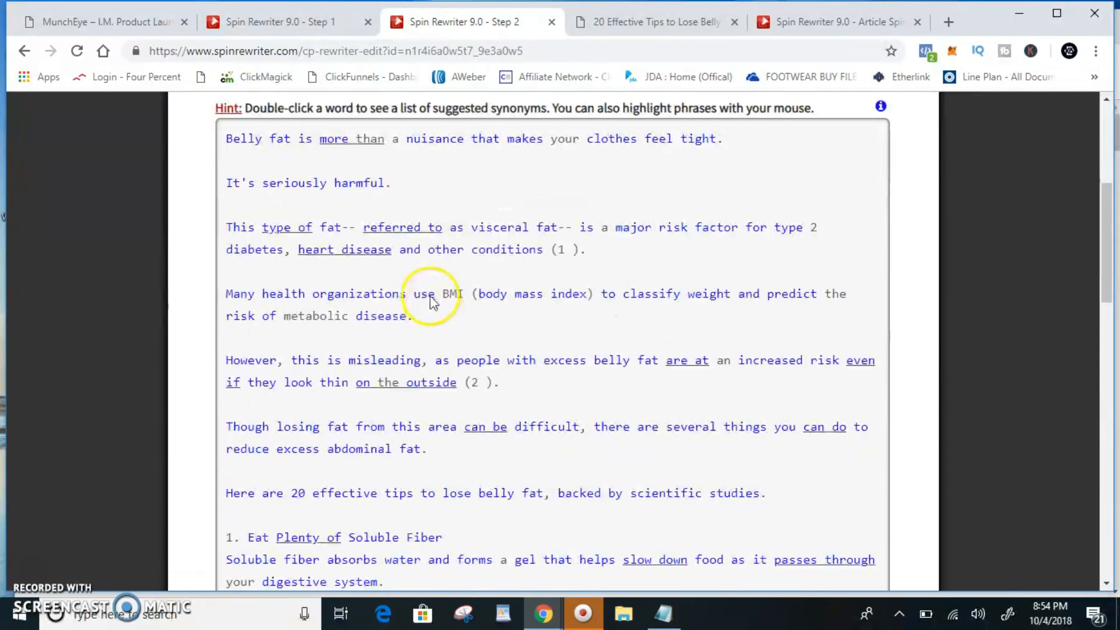
# Add "pertained" as a synonym for "referred" in the visceral fat sentence
pyautogui.doubleClick(391, 218)
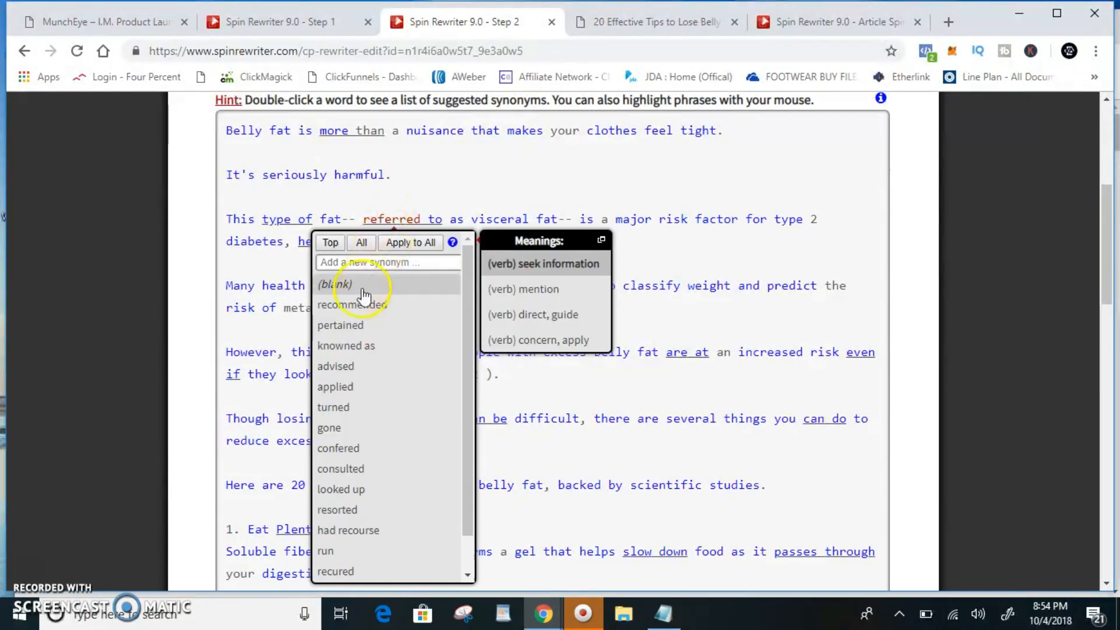
pyautogui.click(344, 325)
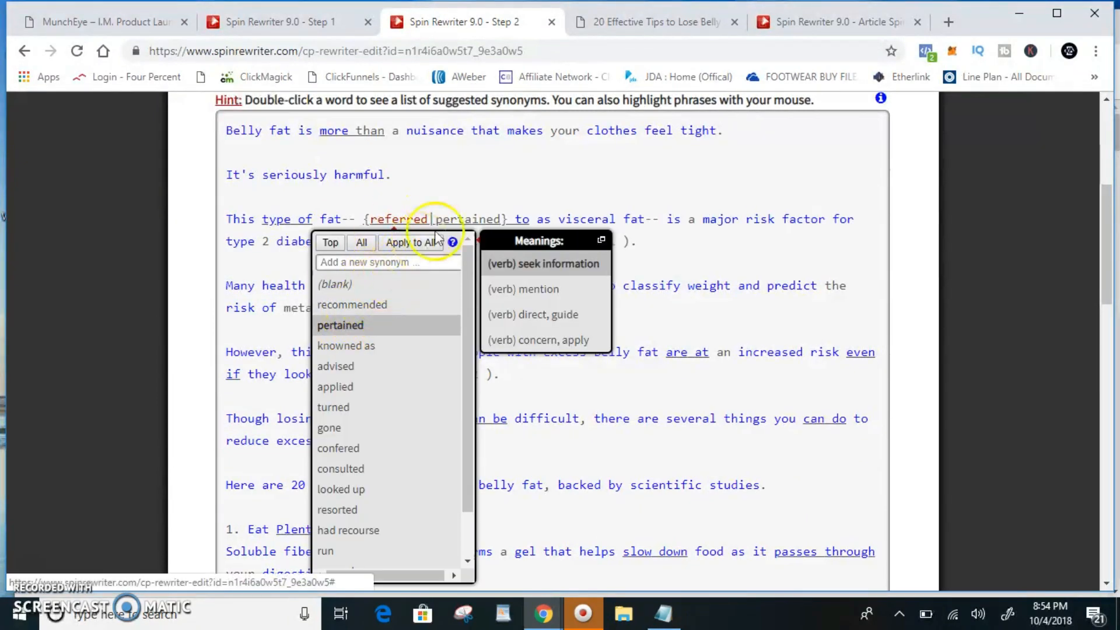
pyautogui.click(463, 187)
# Run a One-Click Rewrite on the whole article in Step 2
pyautogui.scroll(3, 227, 252)
pyautogui.scroll(-10, 210, 251)
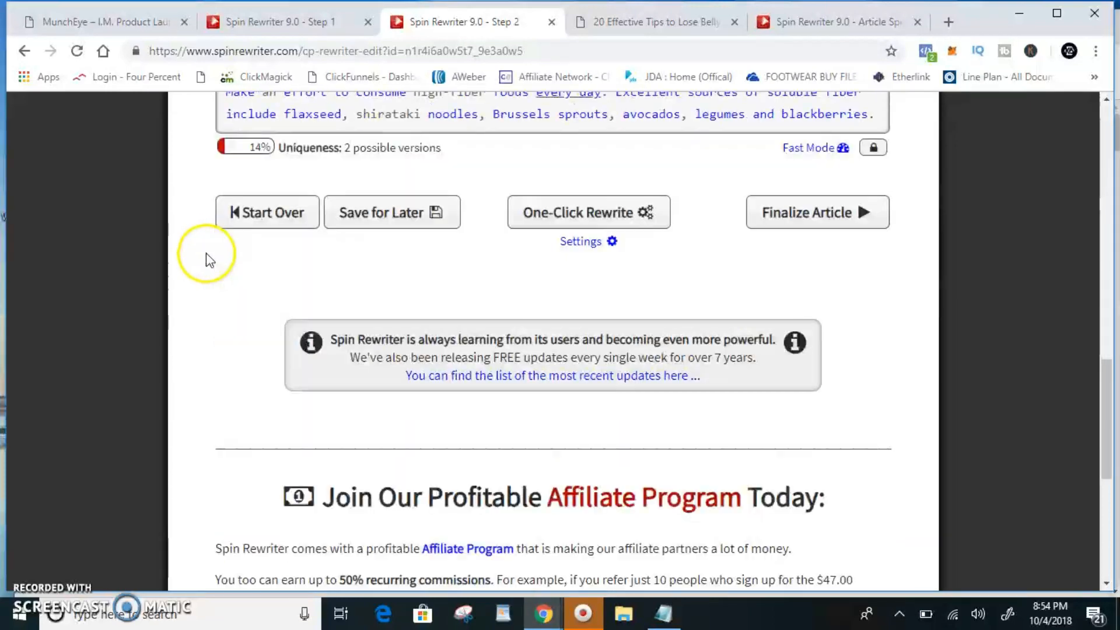
pyautogui.scroll(3, 201, 250)
pyautogui.click(569, 367)
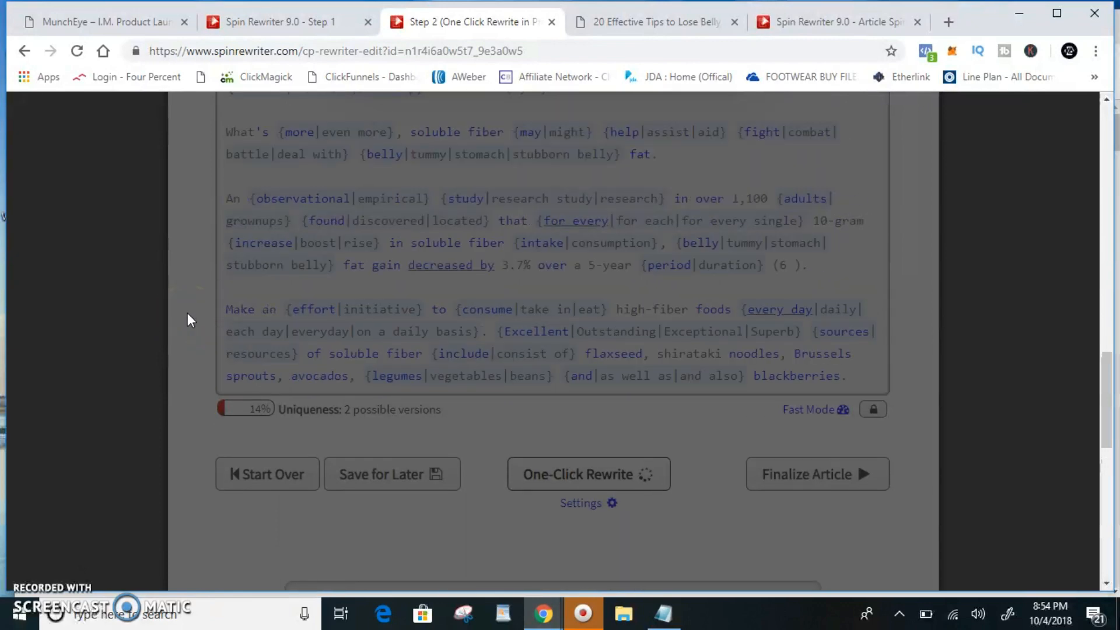
# Look back through the rewritten article to its start and highlight the first sentence with its synonym alternatives
pyautogui.scroll(6, 263, 275)
pyautogui.scroll(9, 487, 324)
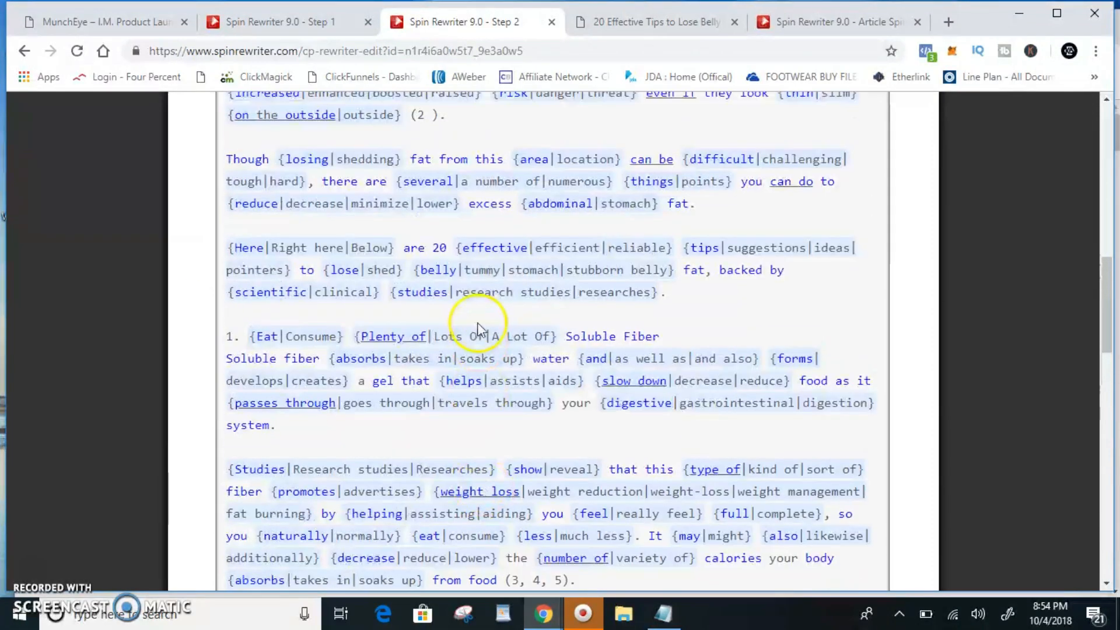
pyautogui.scroll(3, 408, 264)
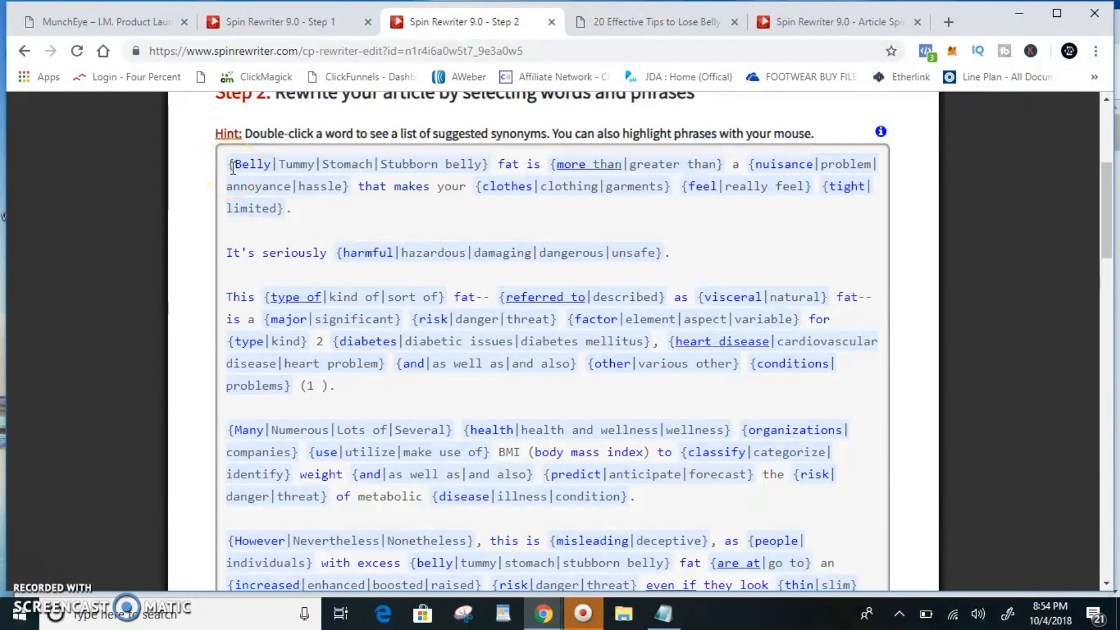
pyautogui.moveTo(297, 213); pyautogui.dragTo(226, 166)
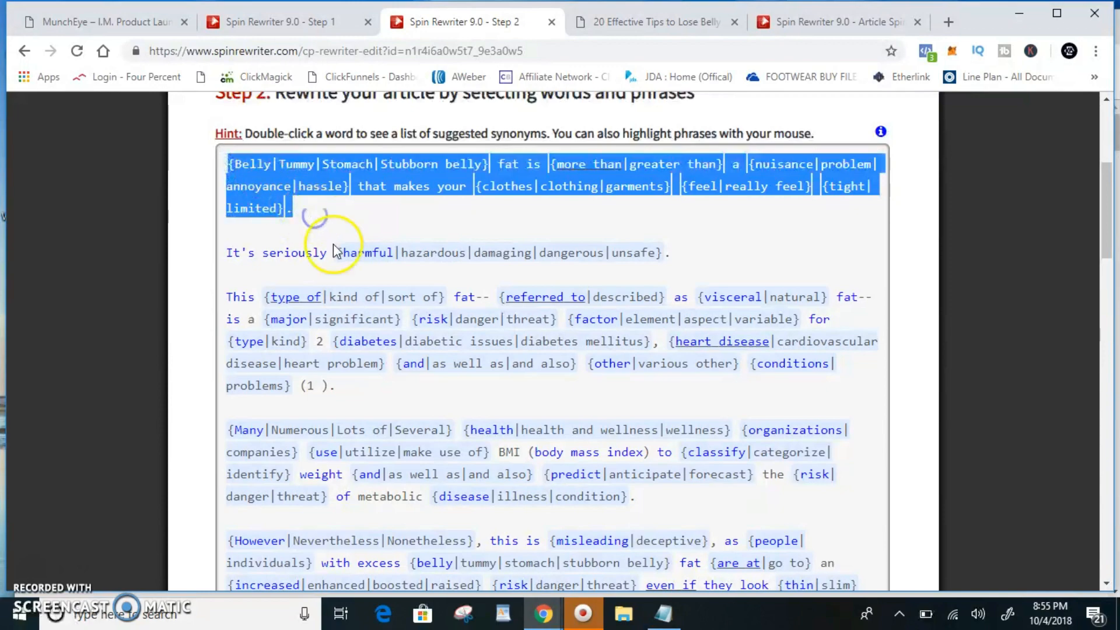
# Examine the uniqueness rating and possible versions below the article against the synonym alternatives in its paragraphs
pyautogui.scroll(-18, 334, 239)
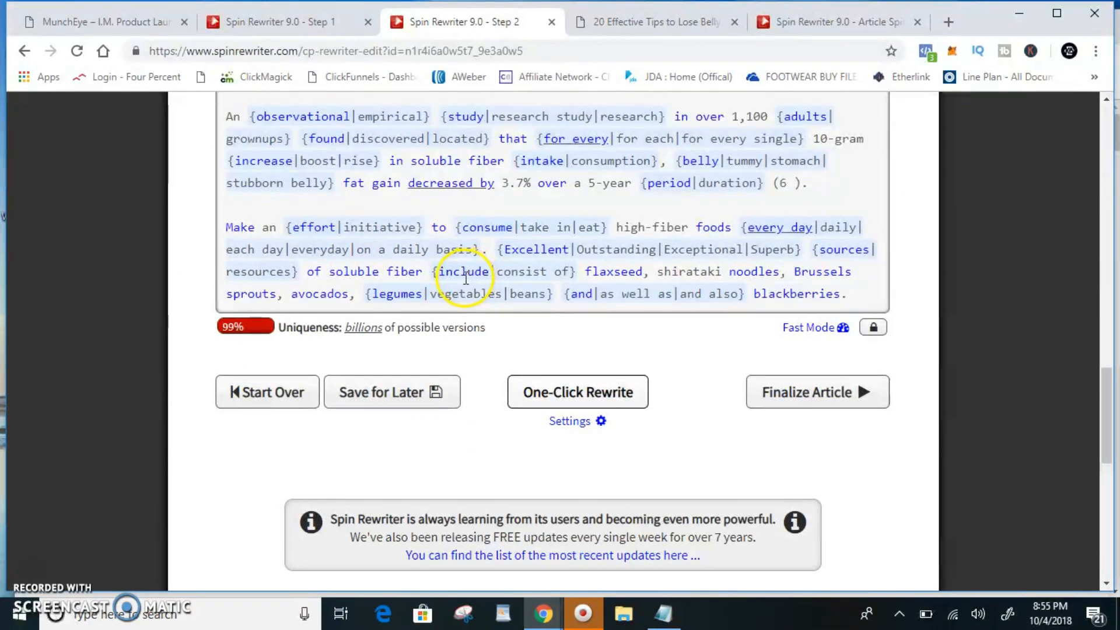
pyautogui.scroll(15, 465, 278)
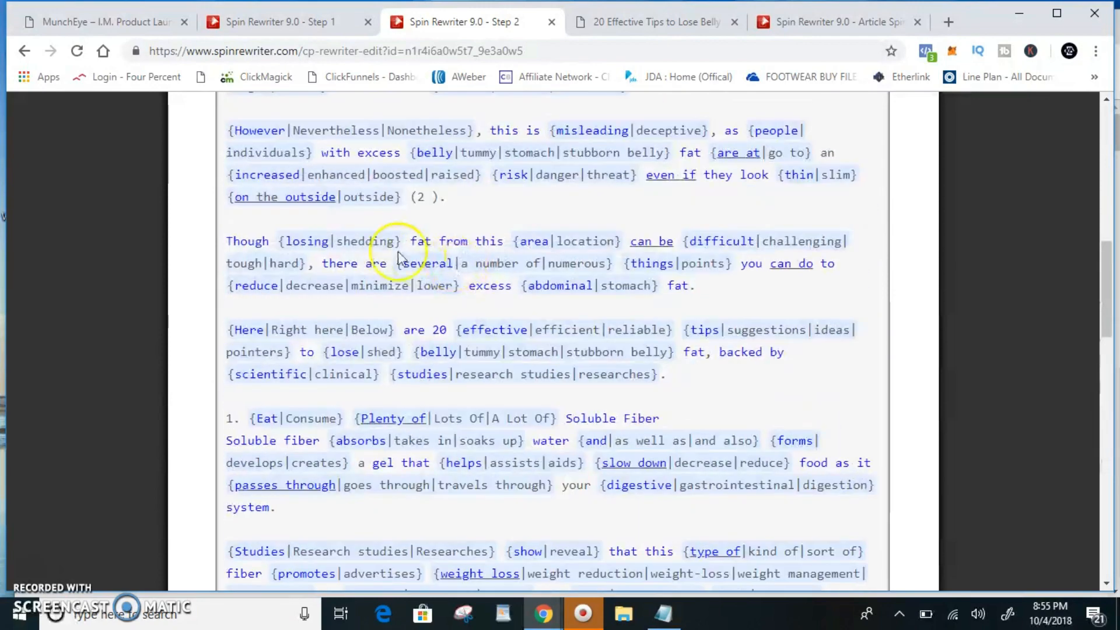
pyautogui.scroll(-15, 356, 244)
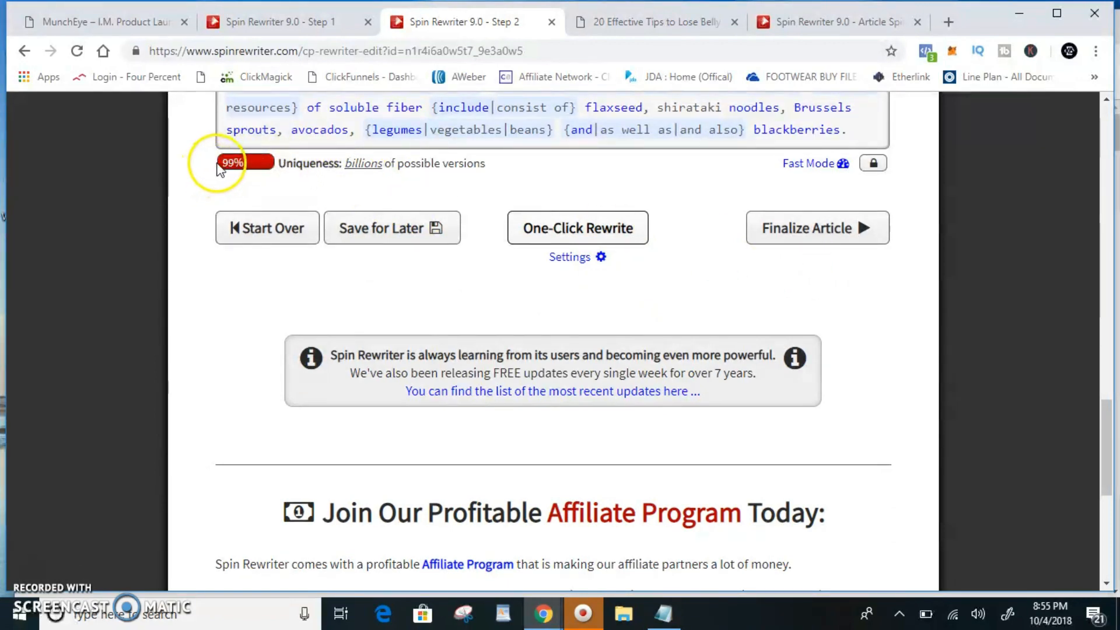
pyautogui.scroll(15, 438, 236)
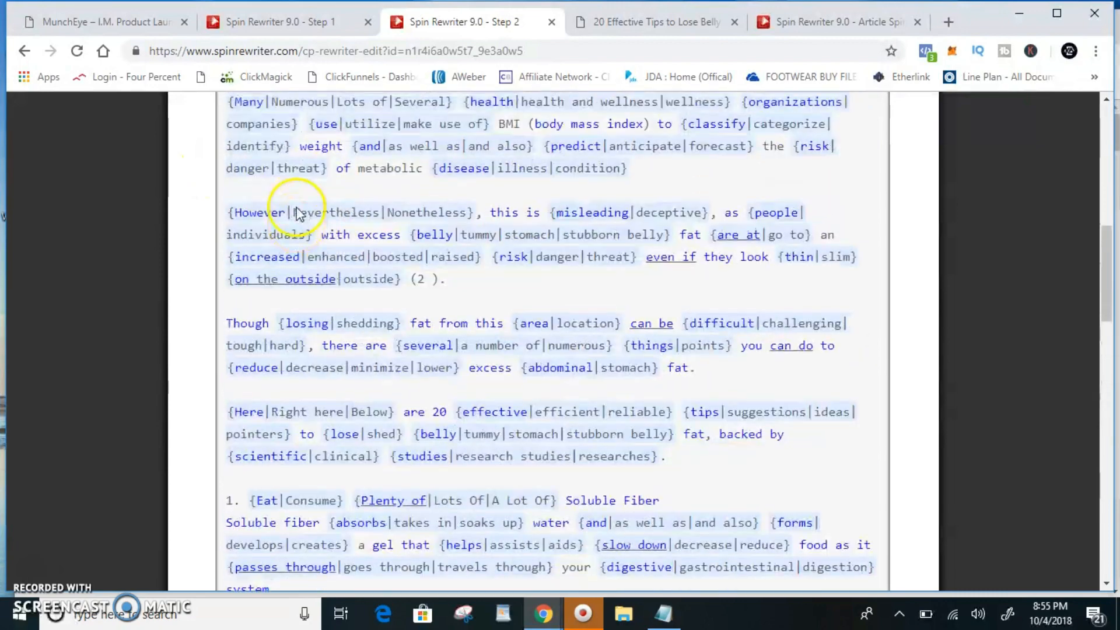
pyautogui.scroll(4, 413, 192)
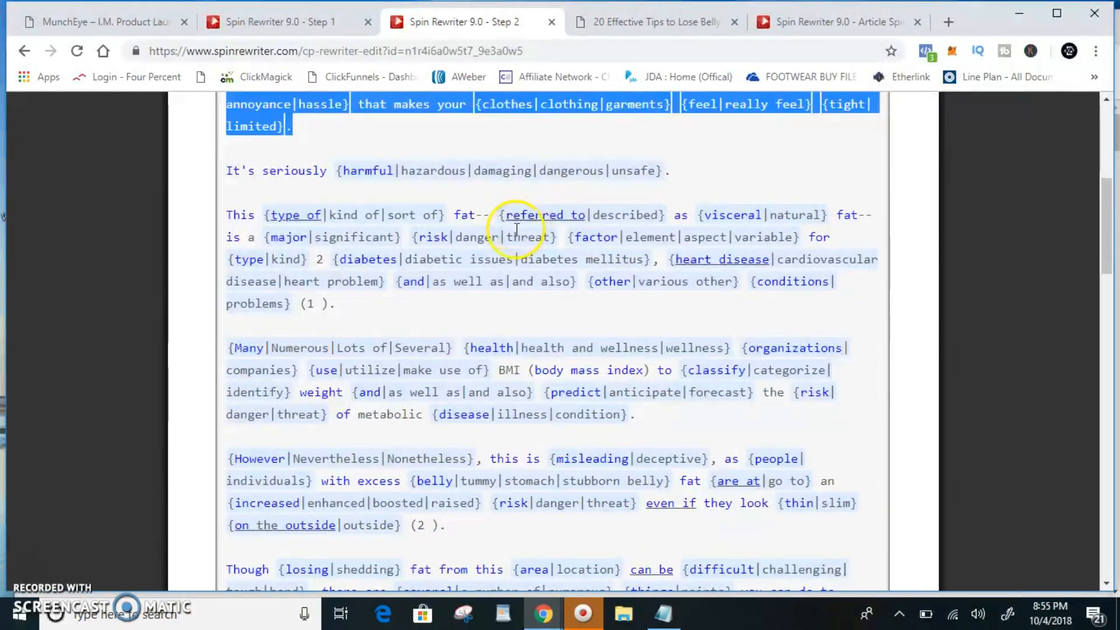
pyautogui.scroll(2, 519, 233)
pyautogui.scroll(-7, 325, 280)
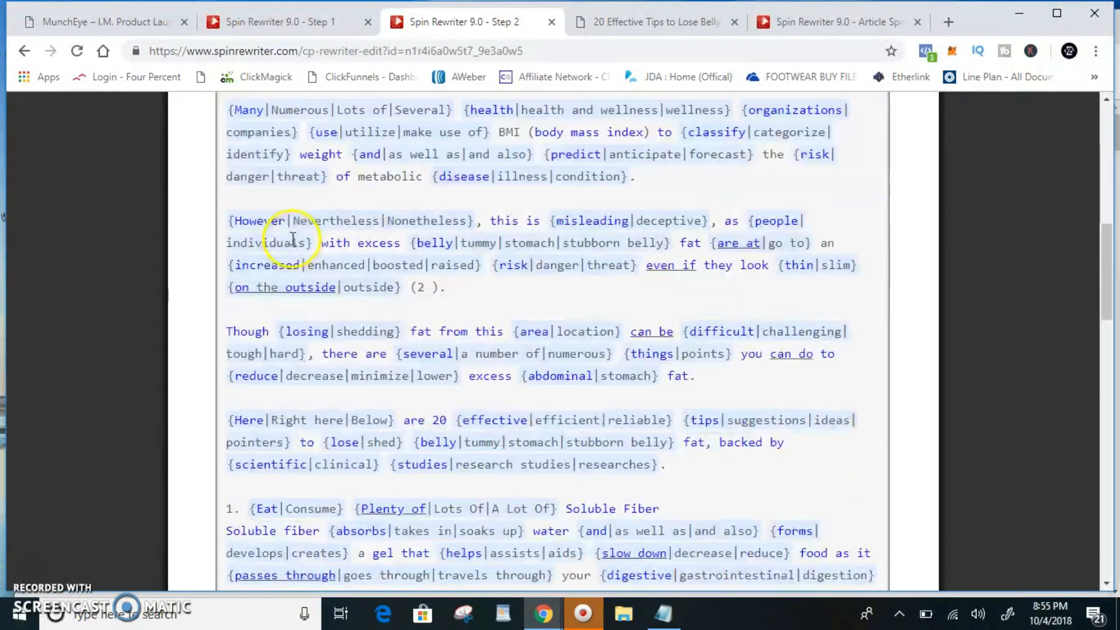
pyautogui.scroll(-15, 293, 242)
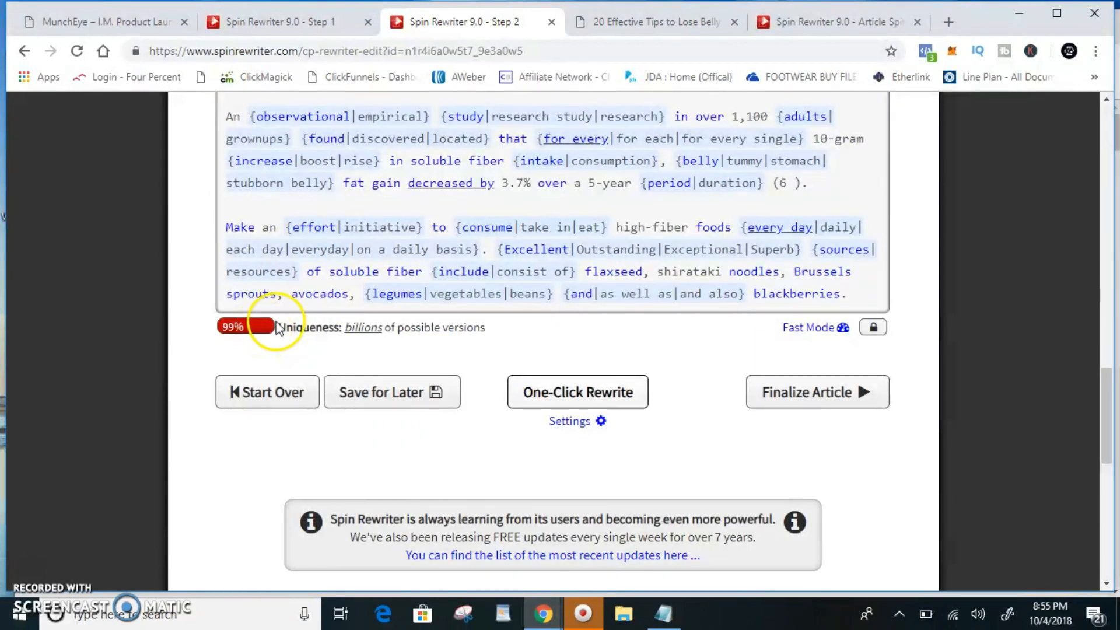
pyautogui.moveTo(492, 325); pyautogui.dragTo(429, 326)
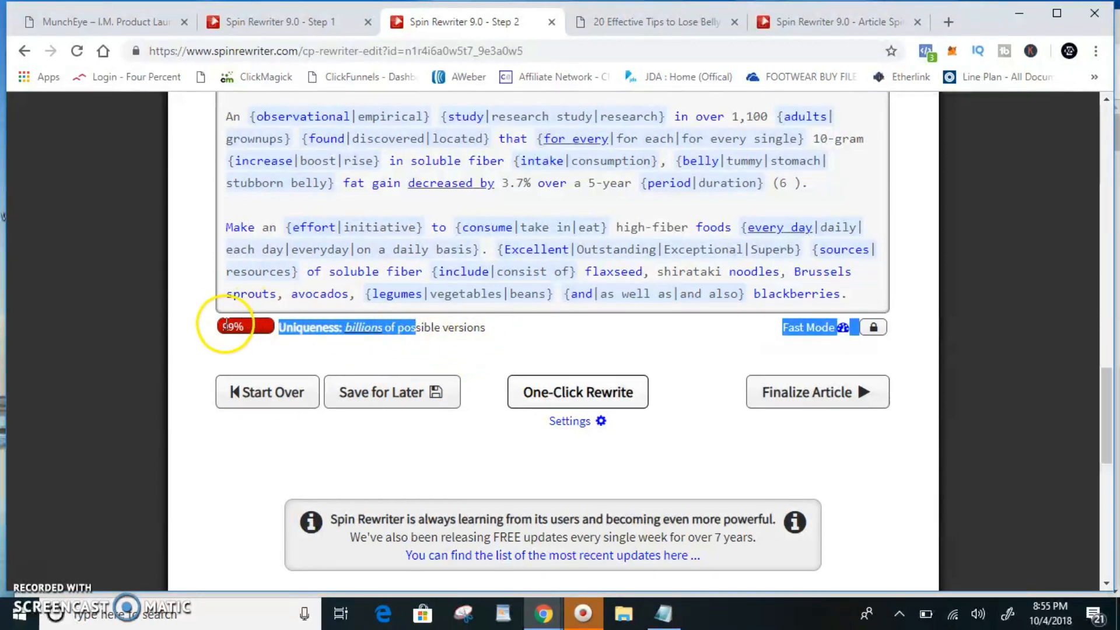
pyautogui.click(318, 354)
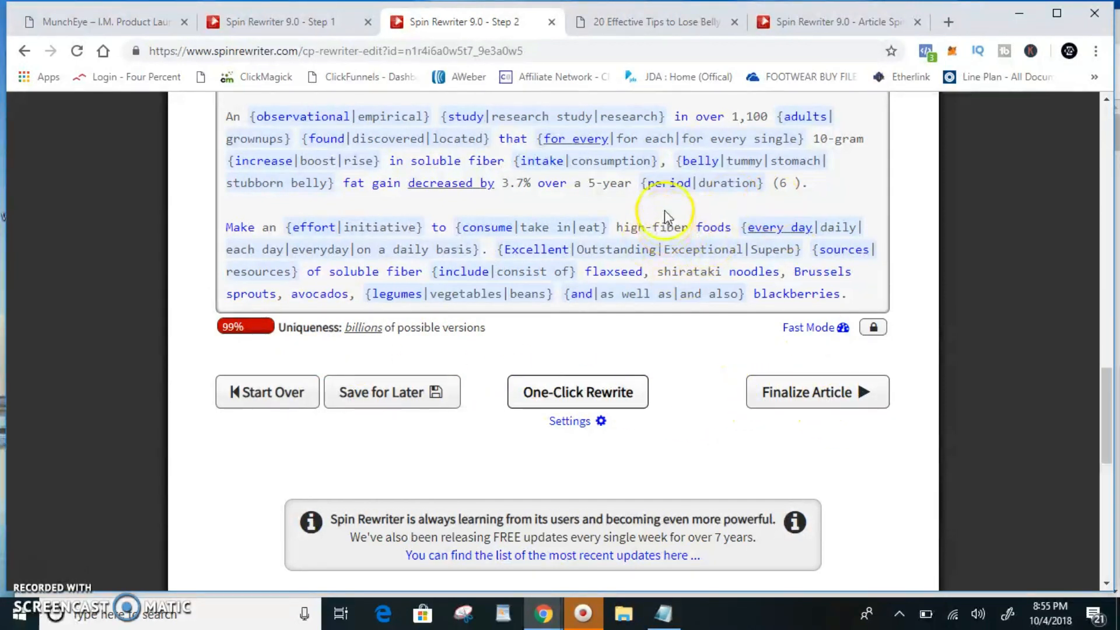
# Finalize the article and look over its spintax text and generation options in Step 3
pyautogui.moveTo(565, 206); pyautogui.dragTo(475, 179)
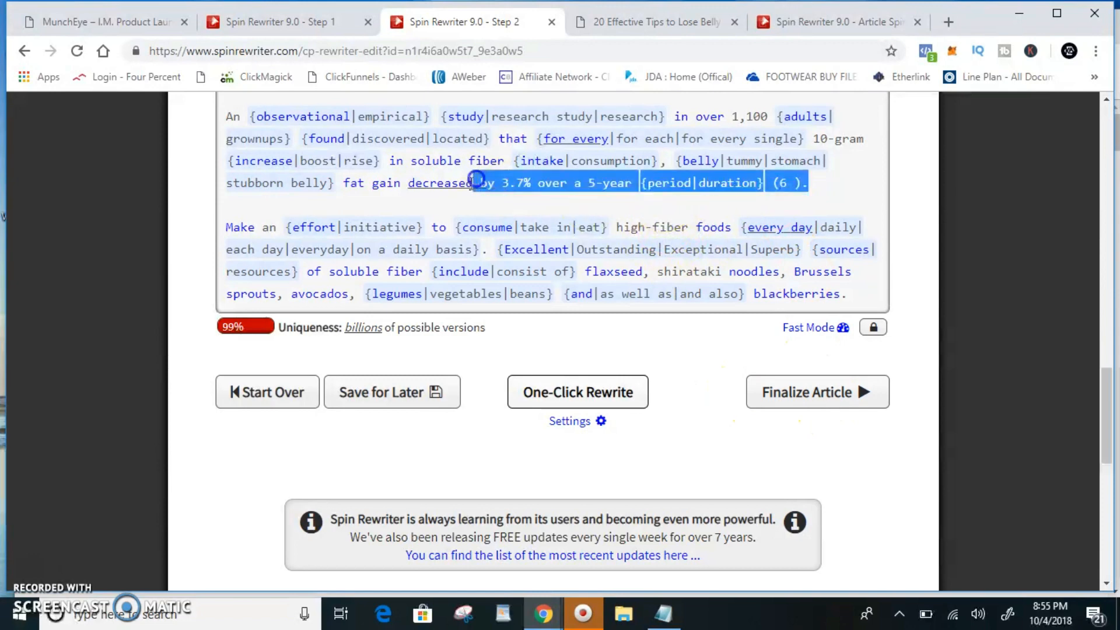
pyautogui.click(816, 399)
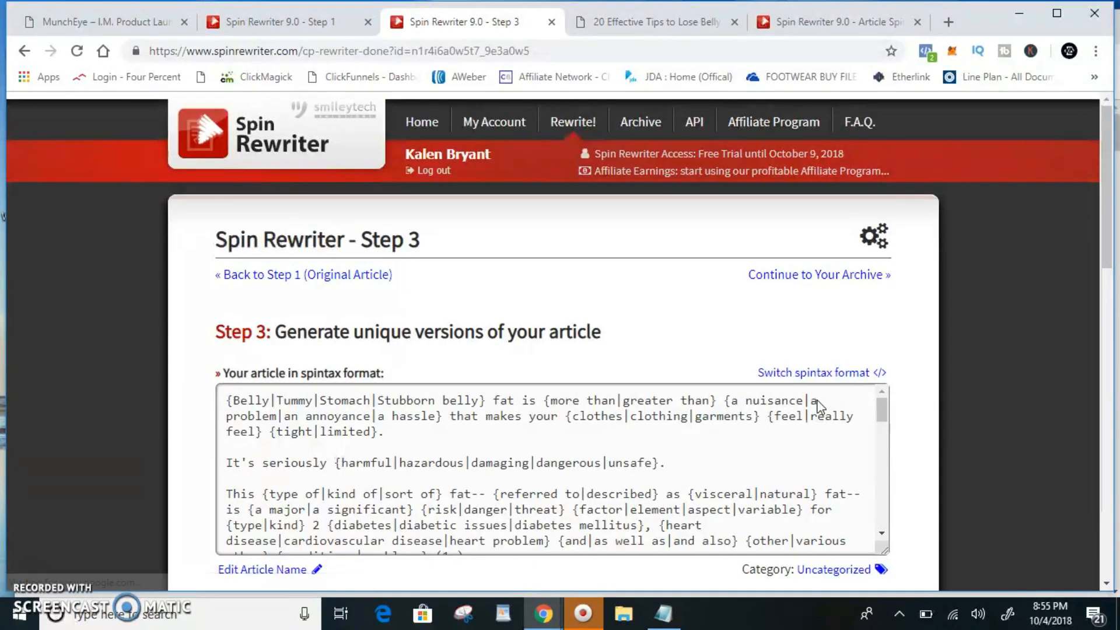
pyautogui.click(267, 422)
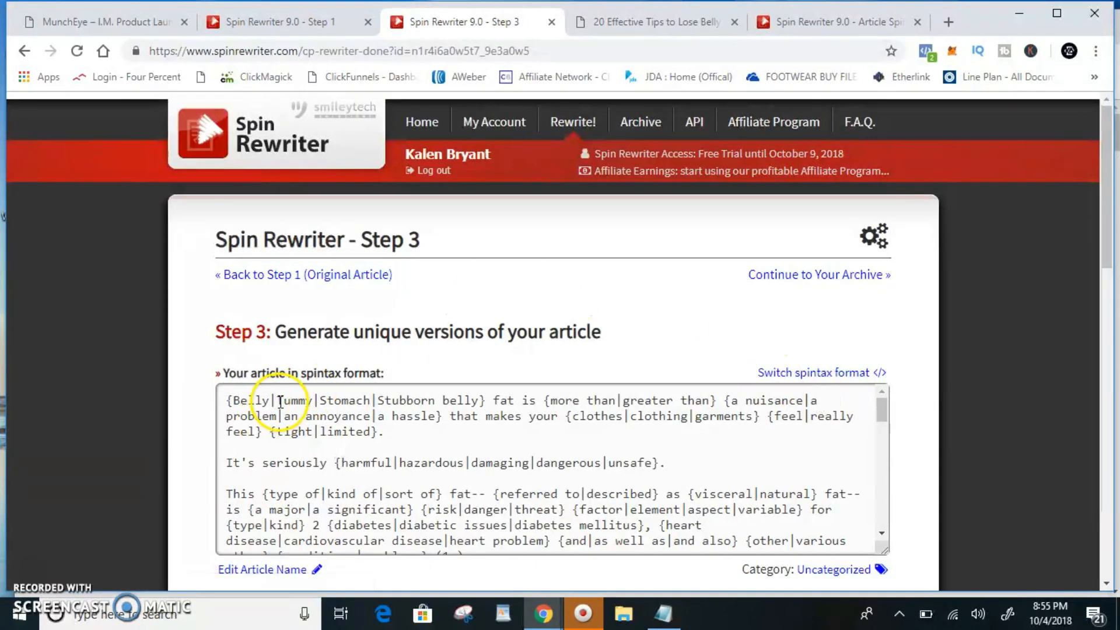
pyautogui.scroll(-3, 295, 420)
pyautogui.scroll(-4, 151, 419)
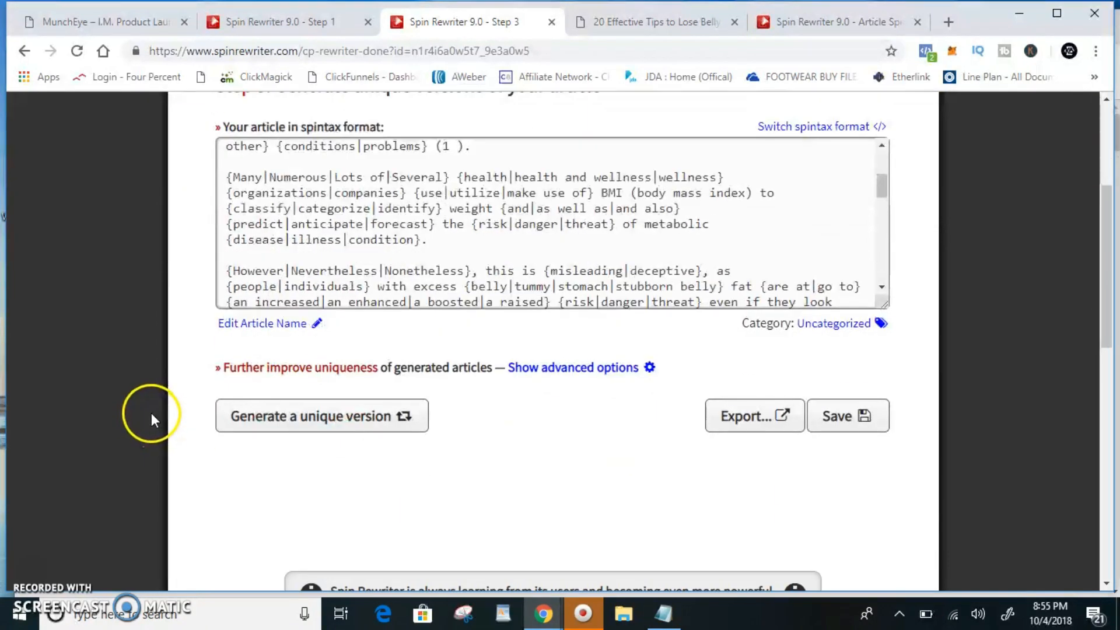
pyautogui.scroll(-1, 141, 405)
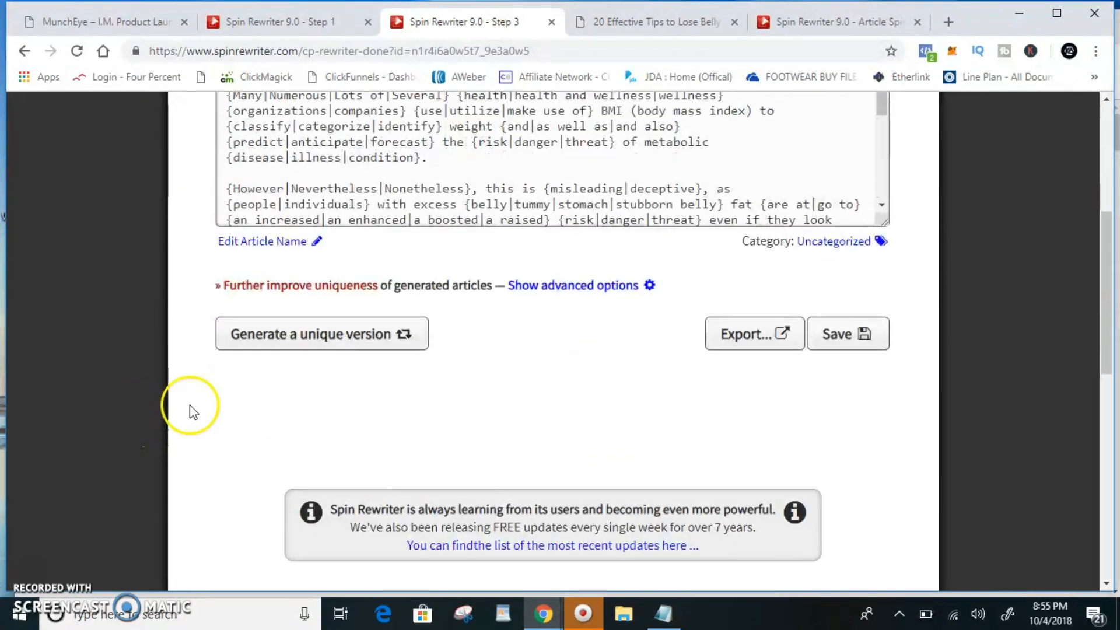
# Generate a unique version of the article and highlight its opening paragraphs
pyautogui.click(391, 345)
pyautogui.scroll(-2, 94, 366)
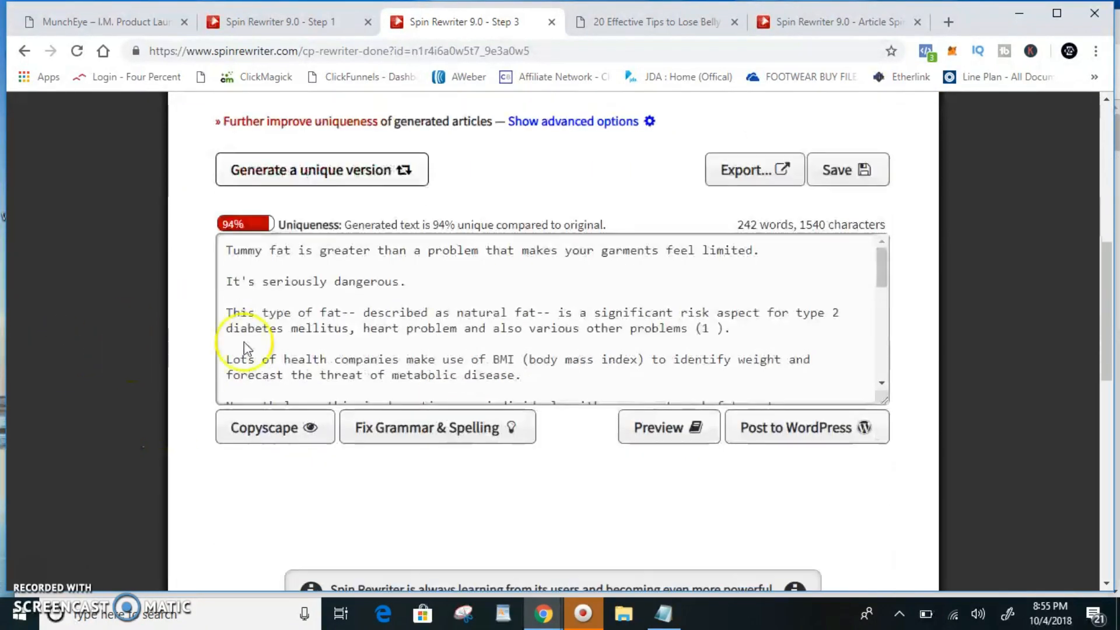
pyautogui.click(344, 303)
pyautogui.scroll(1, 284, 289)
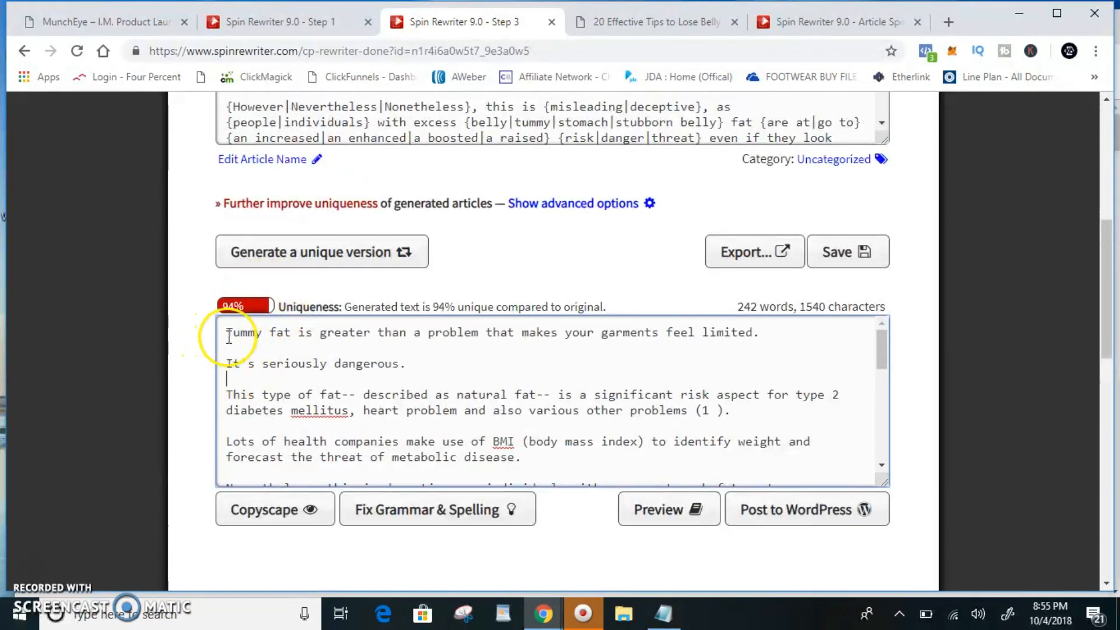
pyautogui.moveTo(227, 334); pyautogui.dragTo(525, 431)
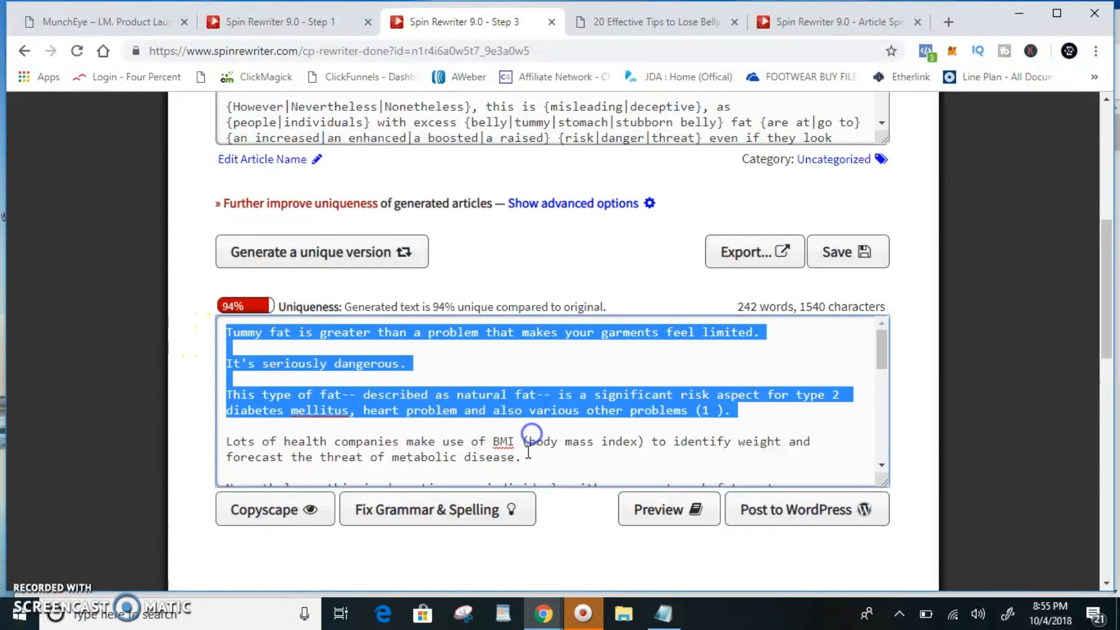
pyautogui.click(618, 470)
# Read the generated version through to its end and check how "belly fat" is reworded in the text
pyautogui.scroll(-3, 503, 406)
pyautogui.scroll(-10, 504, 421)
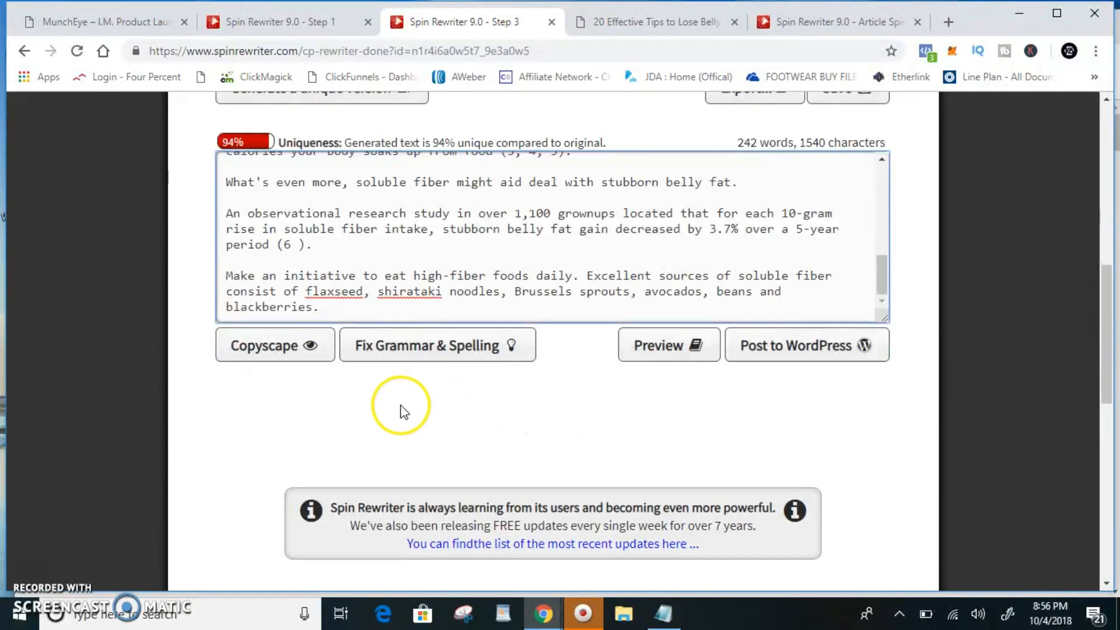
pyautogui.moveTo(509, 229); pyautogui.dragTo(559, 239)
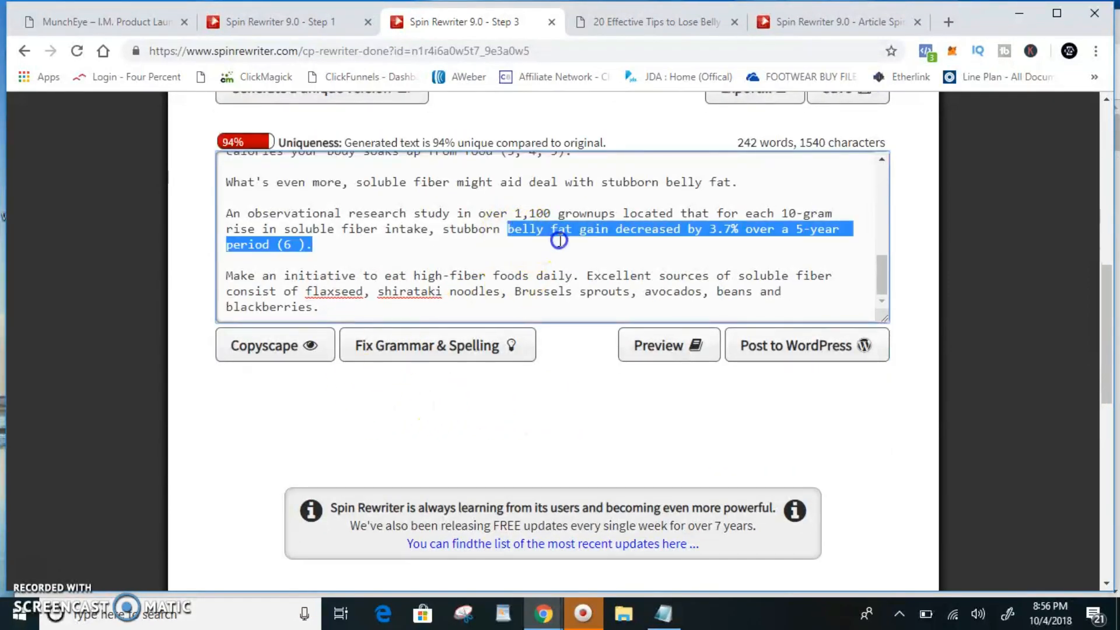
pyautogui.scroll(10, 411, 295)
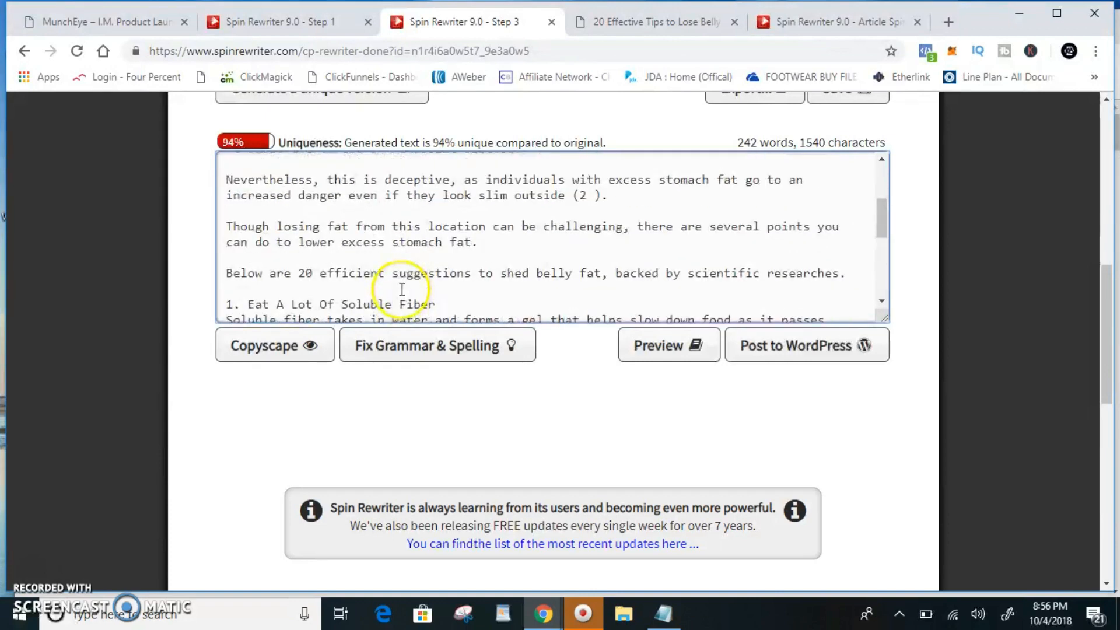
pyautogui.scroll(2, 372, 281)
pyautogui.scroll(-1, 190, 365)
pyautogui.click(268, 332)
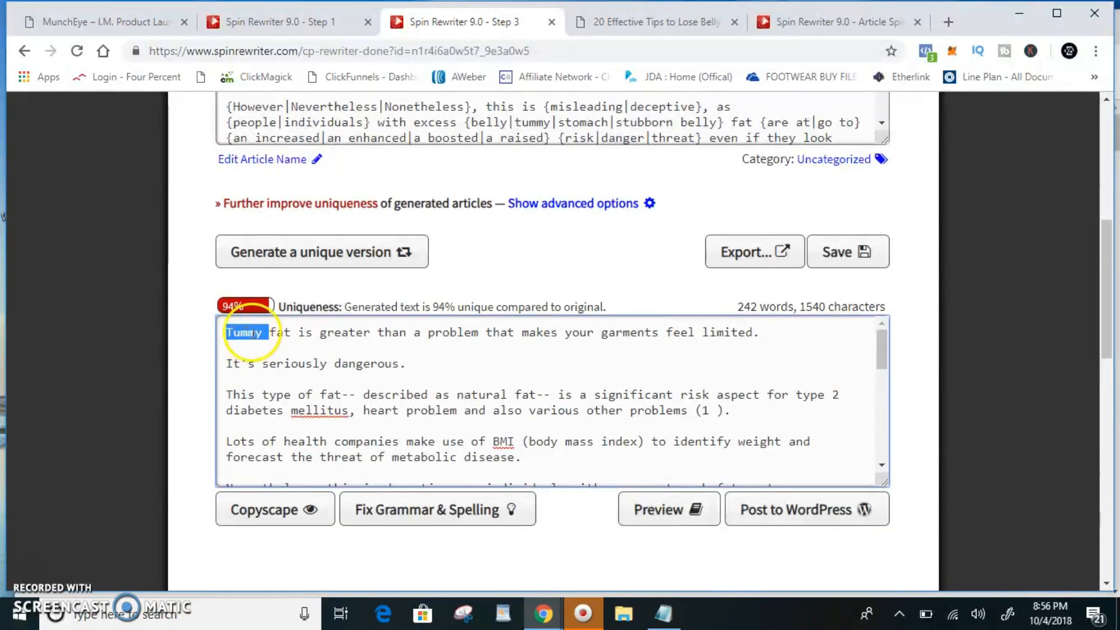
pyautogui.click(513, 391)
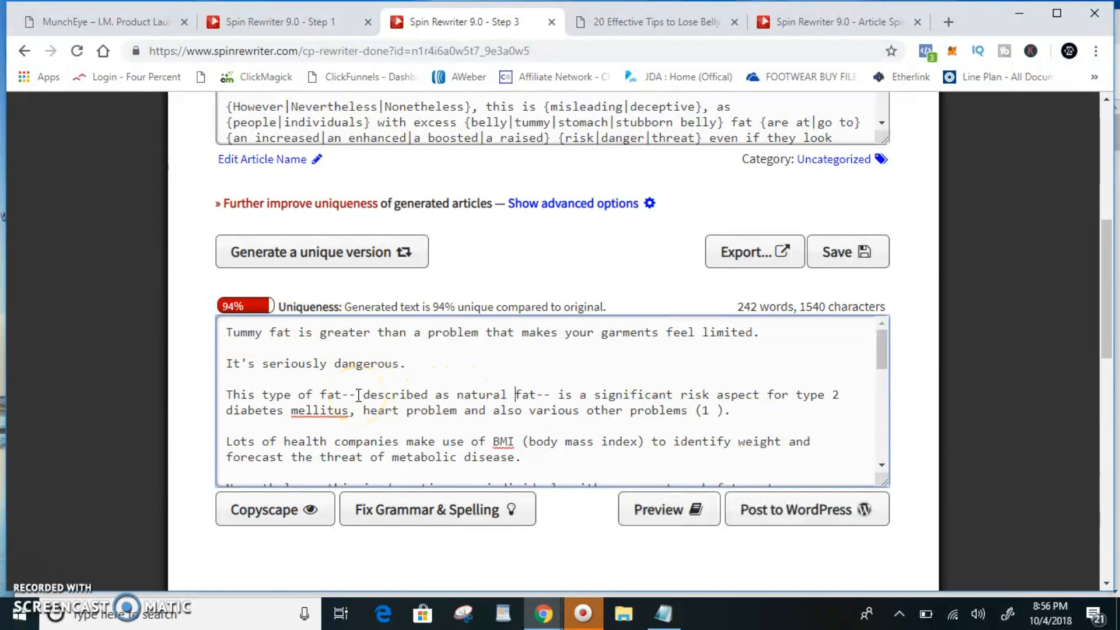
# Review the rest of the generated version, select its full text and open the Copyscape check
pyautogui.scroll(-1, 358, 396)
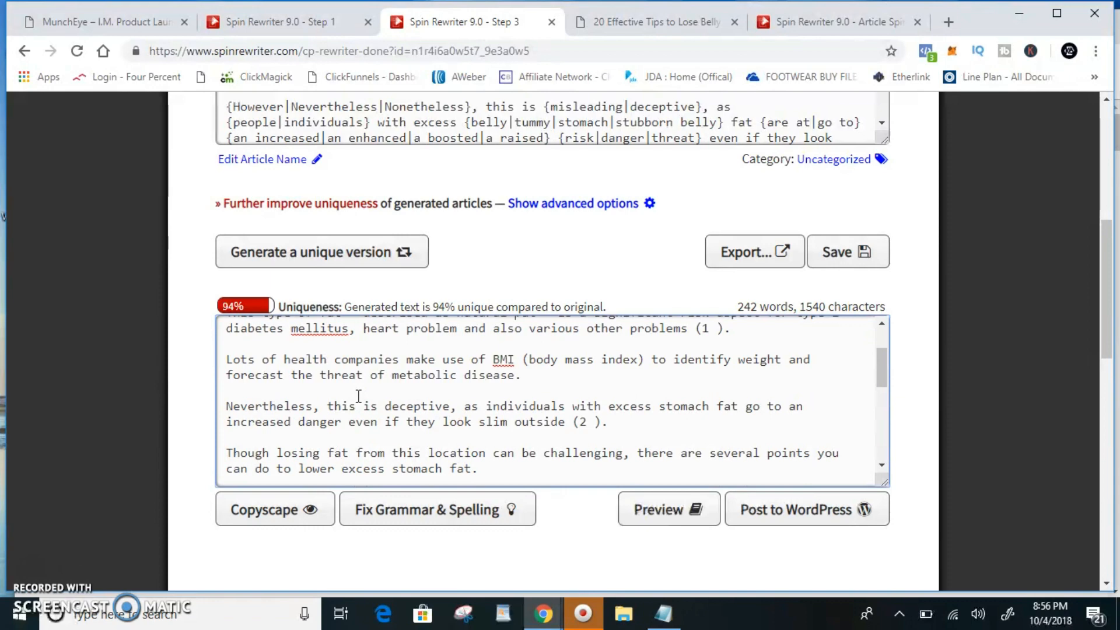
pyautogui.scroll(-5, 358, 396)
pyautogui.click(292, 393)
pyautogui.moveTo(325, 470); pyautogui.dragTo(149, 258)
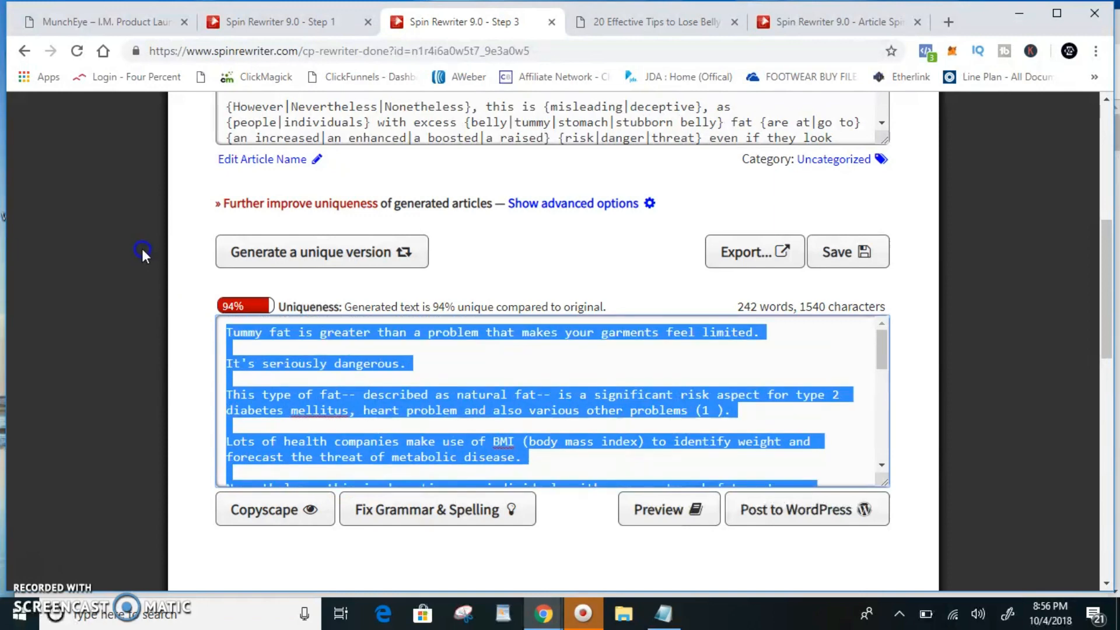
pyautogui.click(283, 511)
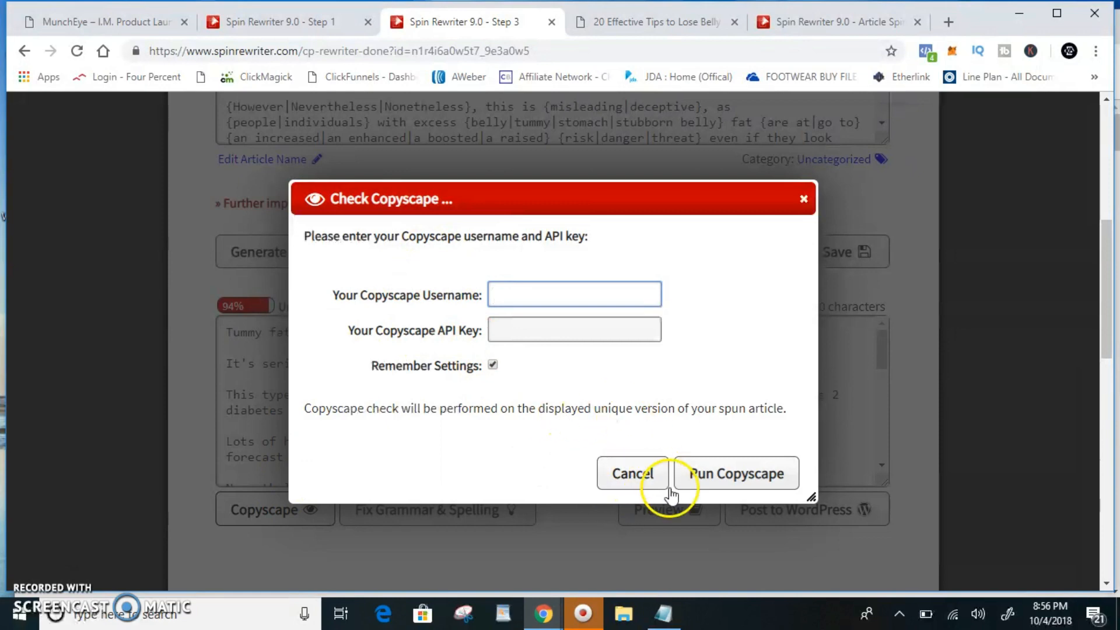
# Dismiss the Copyscape check and highlight the uniqueness rating above the generated text
pyautogui.click(641, 482)
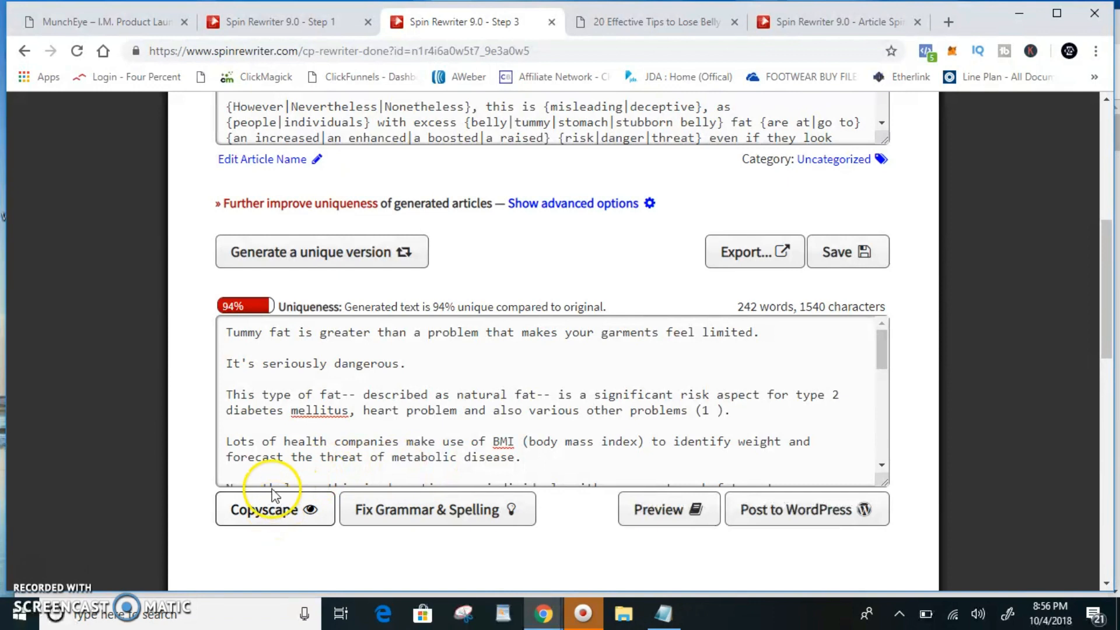
pyautogui.tripleClick(248, 315)
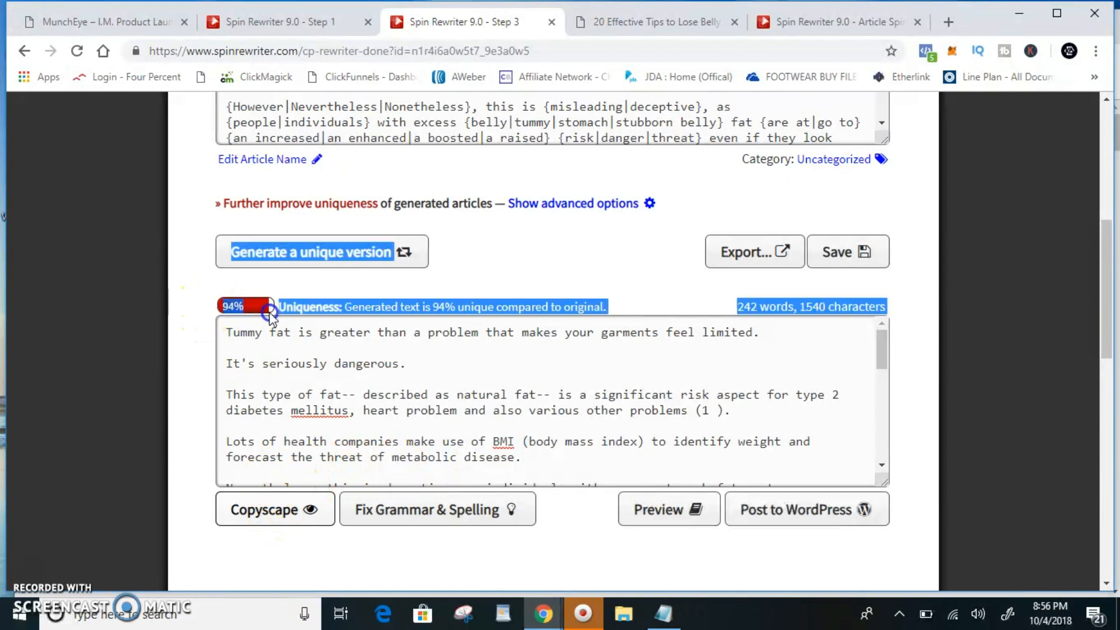
pyautogui.click(198, 293)
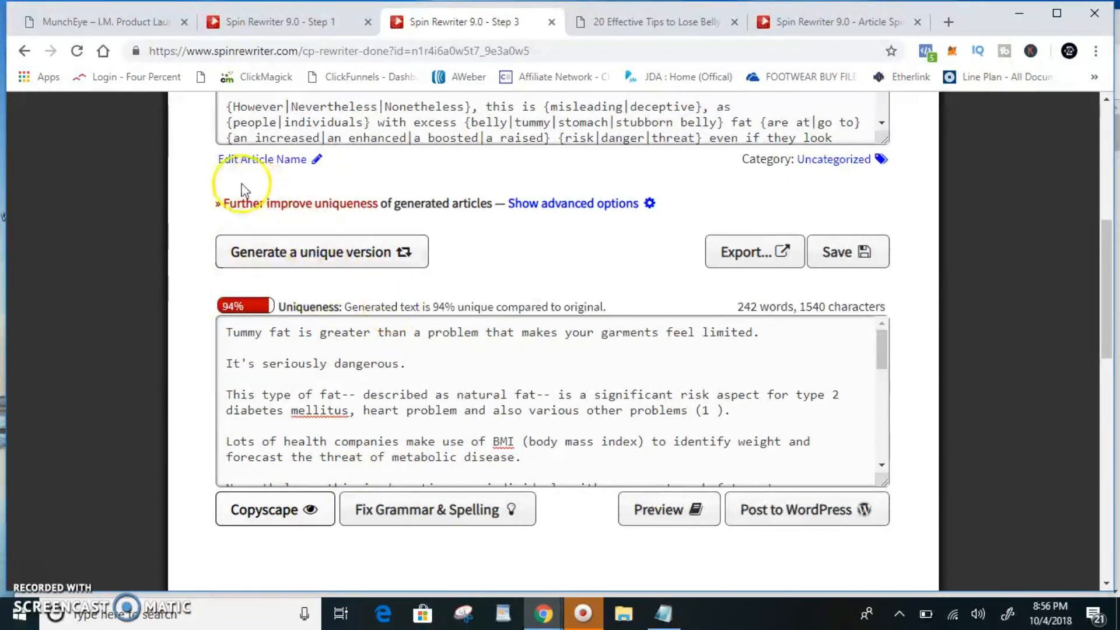
# Look at the Perfect Tense offer for fixing grammar and spelling, and close it
pyautogui.click(440, 516)
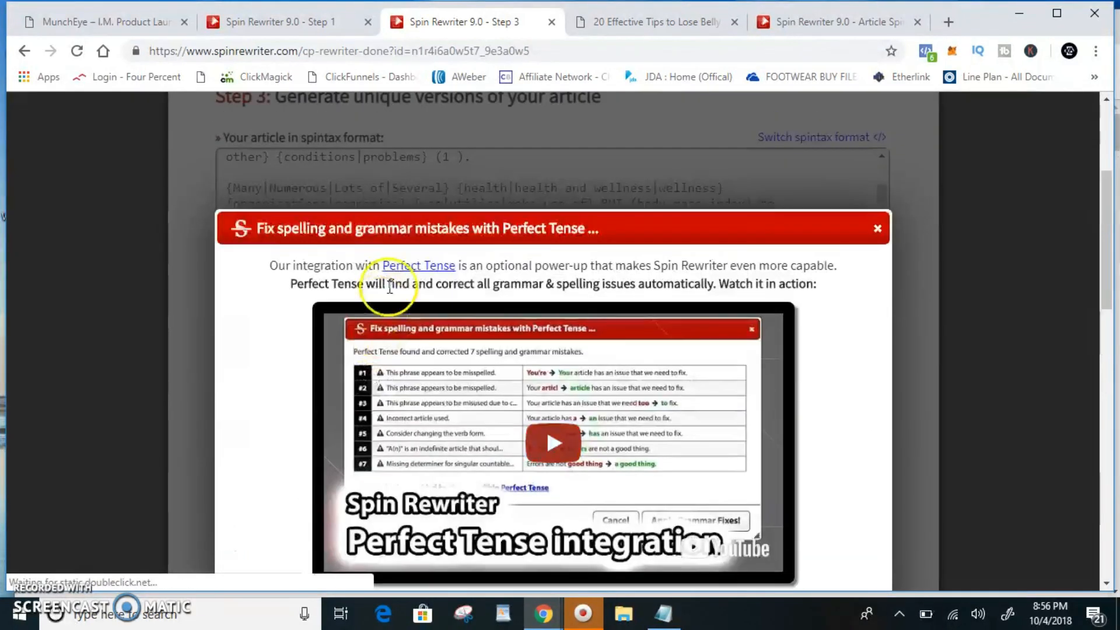
pyautogui.click(878, 228)
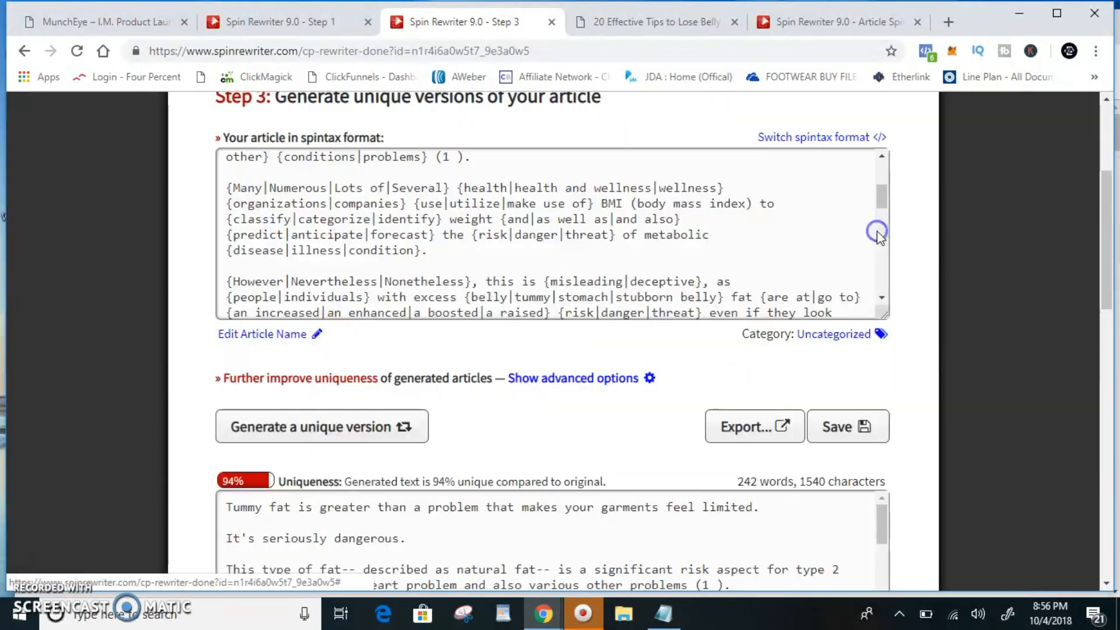
pyautogui.scroll(-3, 188, 345)
pyautogui.scroll(-3, 188, 344)
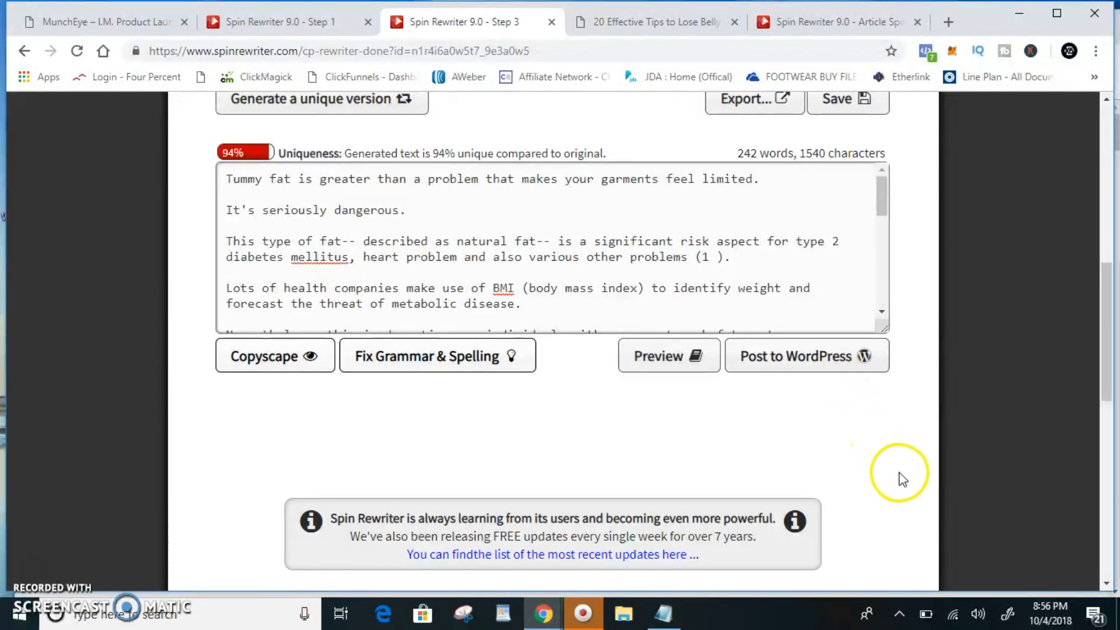
# Read the generated version from its opening paragraphs to its last paragraph on high-fiber foods
pyautogui.scroll(1, 939, 453)
pyautogui.moveTo(884, 286)
pyautogui.mouseDown()
pyautogui.moveTo(900, 302)
pyautogui.moveTo(880, 306)
pyautogui.mouseUp()
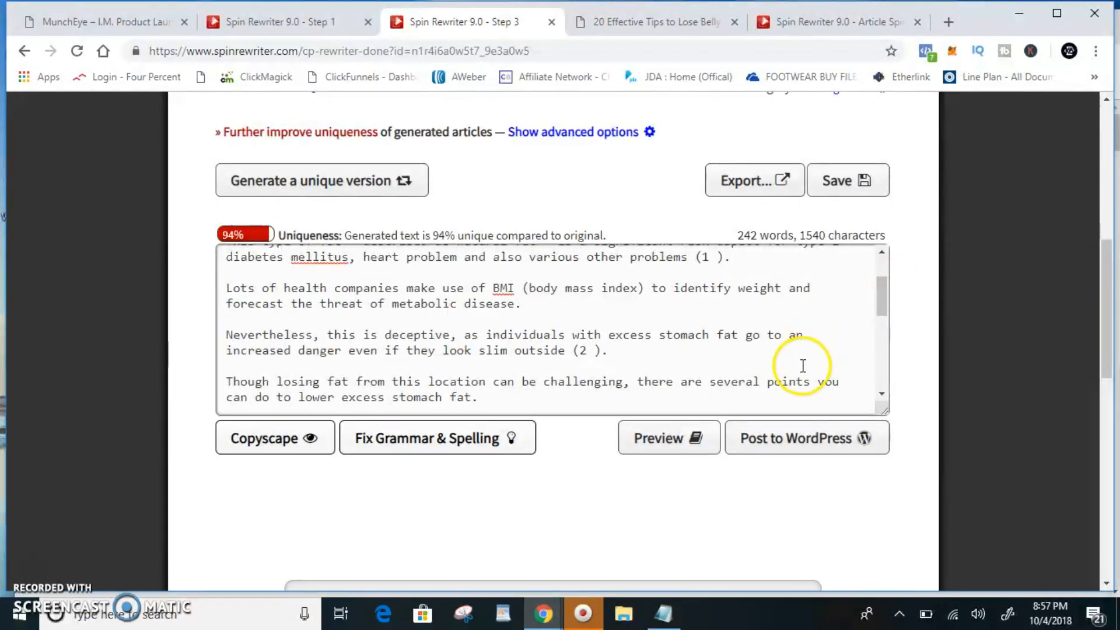
pyautogui.scroll(-5, 804, 368)
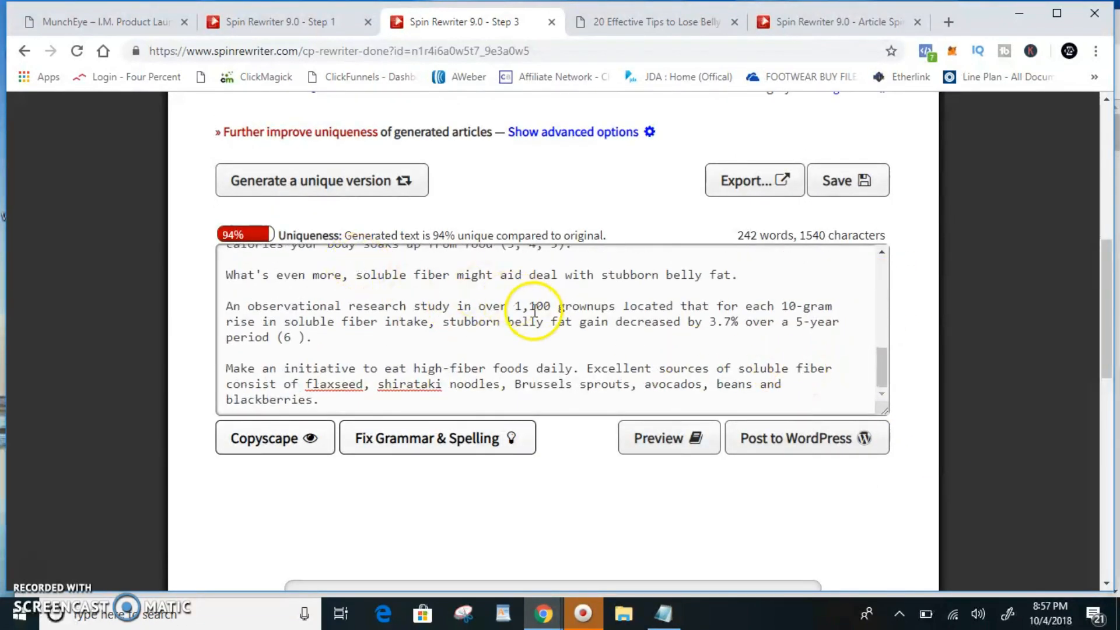
pyautogui.scroll(-3, 543, 295)
pyautogui.scroll(2, 233, 408)
pyautogui.scroll(1, 850, 492)
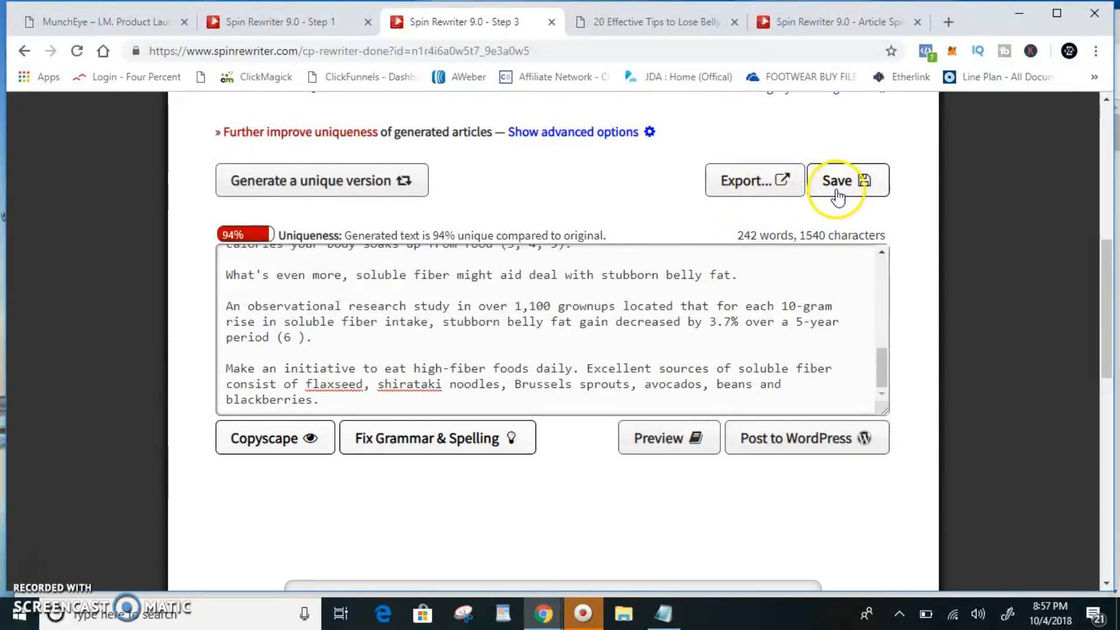
# Preview the spun text, read it through to the end and close the preview
pyautogui.rightClick(690, 446)
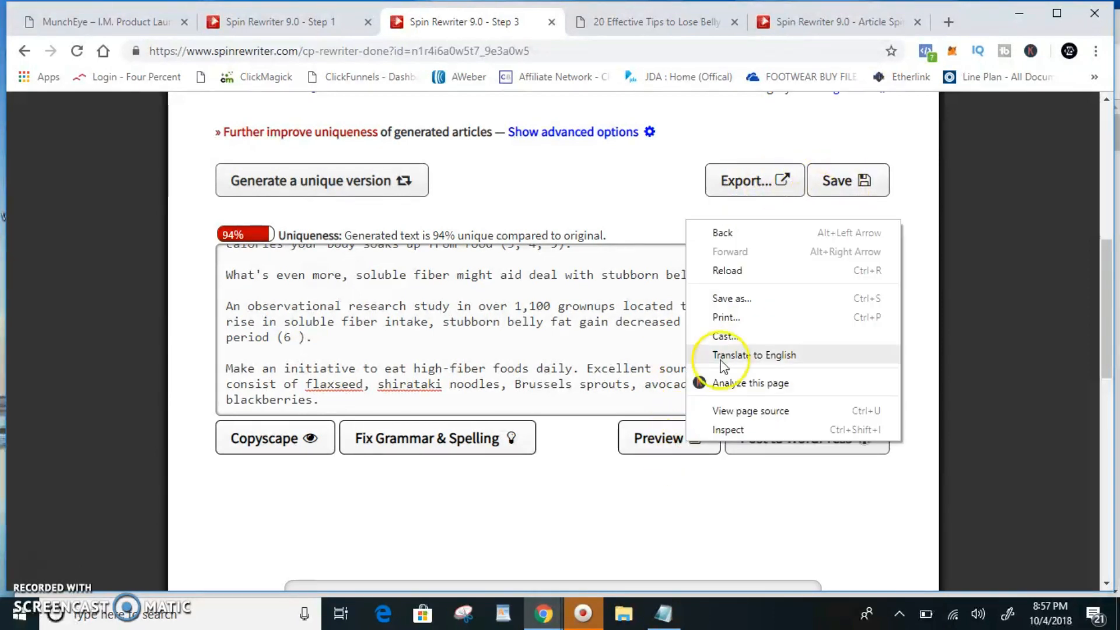
pyautogui.click(668, 443)
pyautogui.click(687, 444)
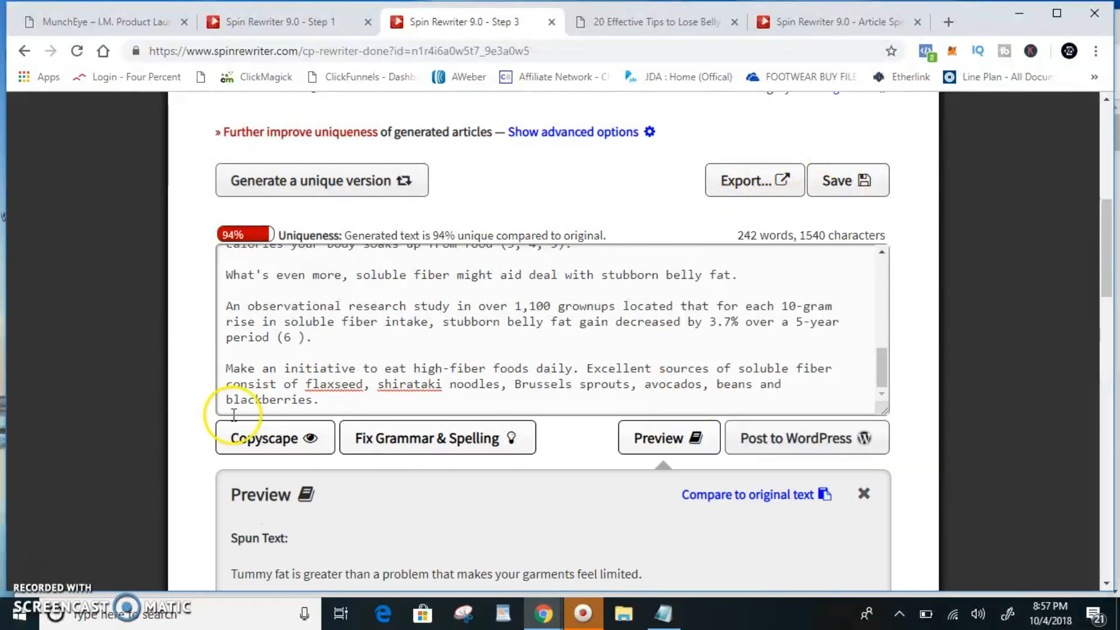
pyautogui.scroll(-7, 245, 402)
pyautogui.scroll(-7, 295, 359)
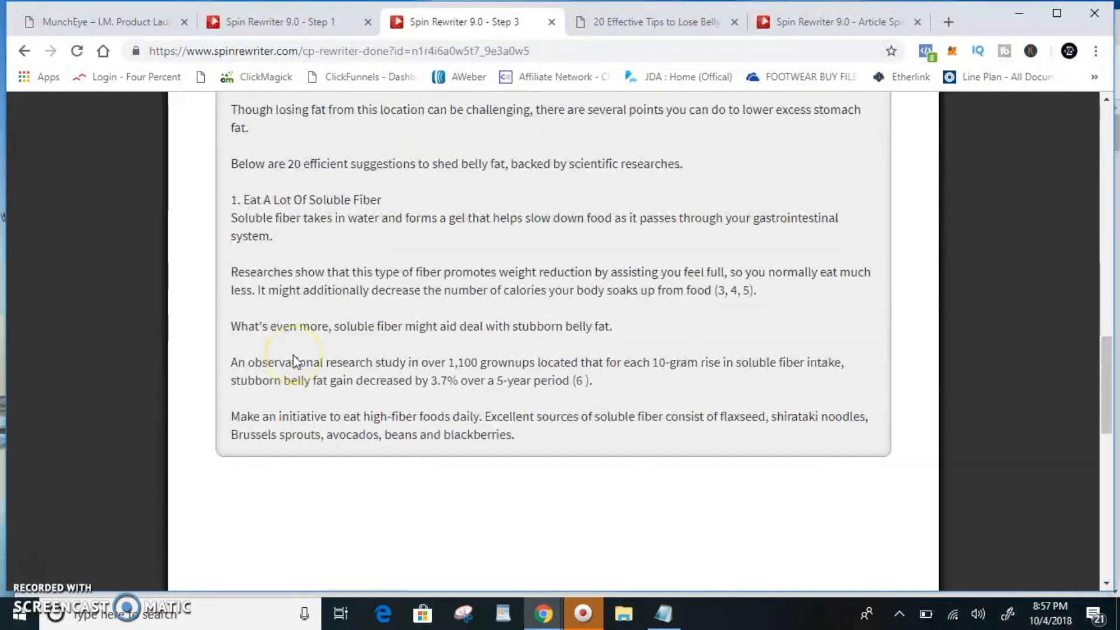
pyautogui.scroll(6, 555, 382)
pyautogui.scroll(5, 555, 381)
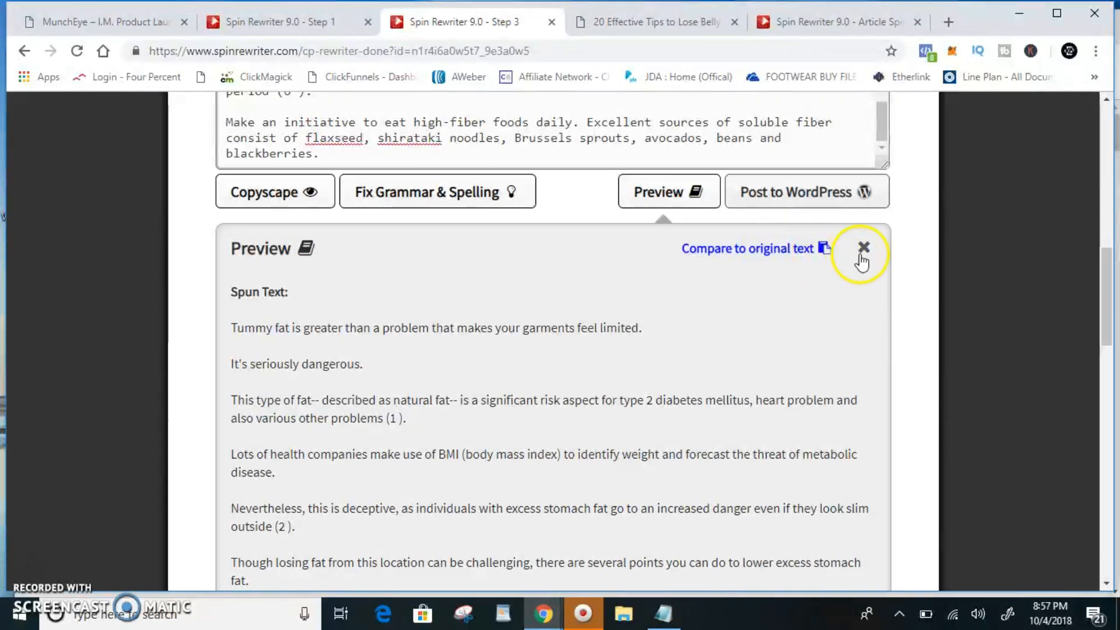
pyautogui.click(863, 250)
# Show the advanced options for further improving the uniqueness of generated articles
pyautogui.scroll(4, 285, 274)
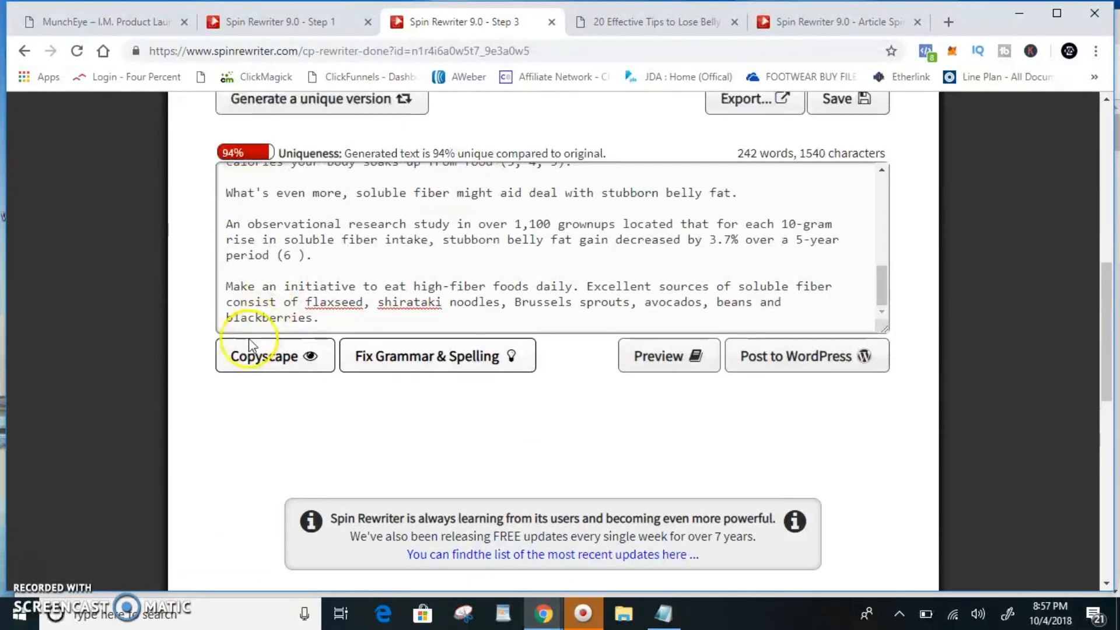
pyautogui.click(270, 326)
pyautogui.scroll(8, 160, 298)
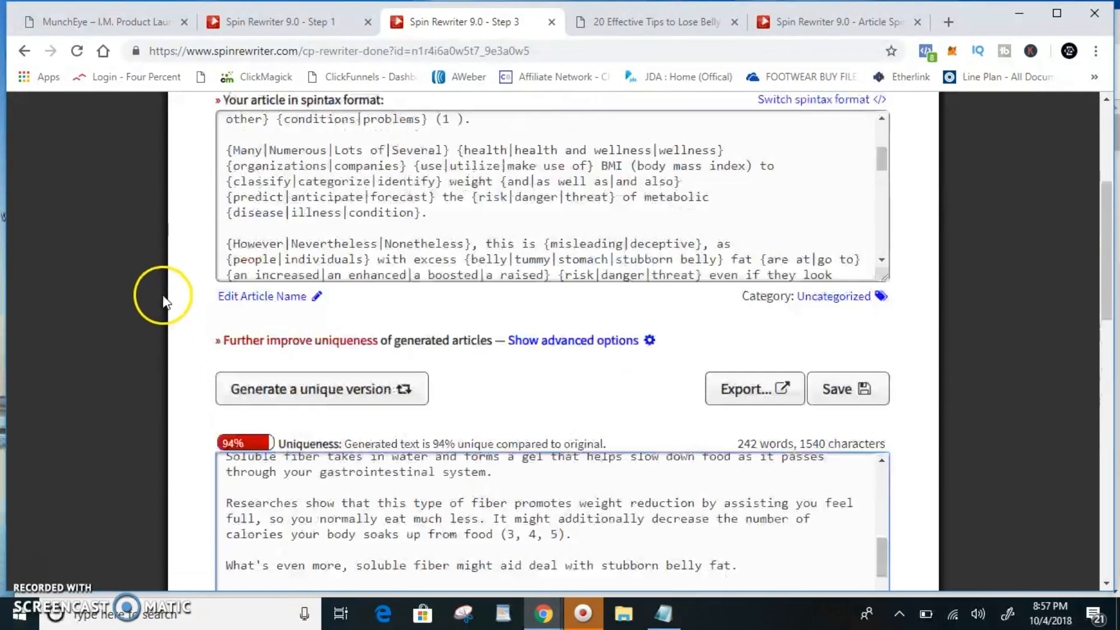
pyautogui.scroll(-3, 161, 304)
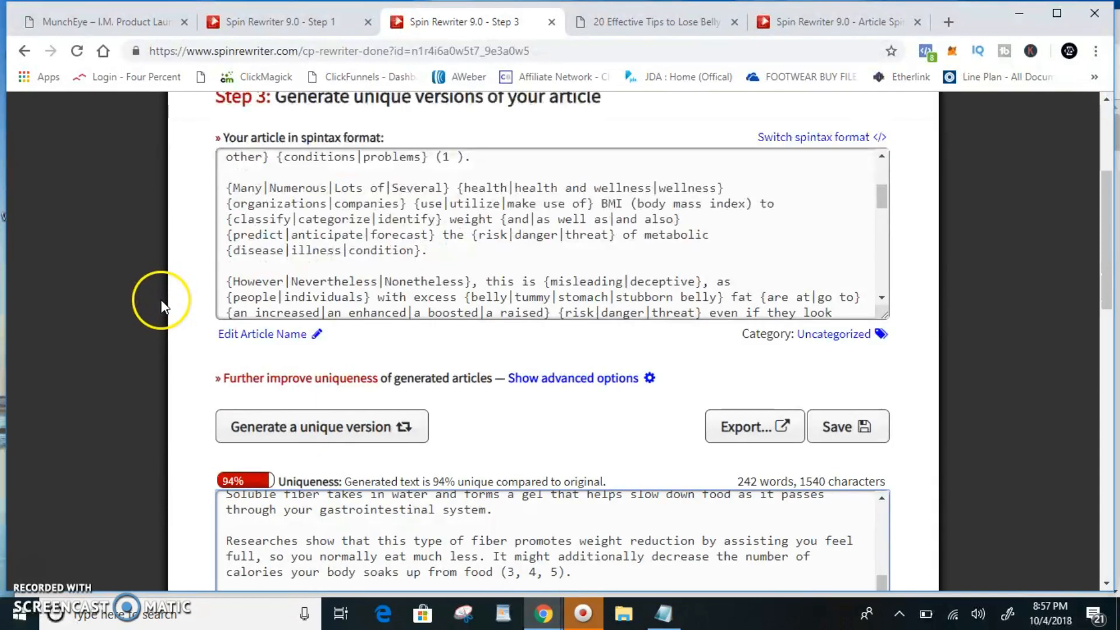
pyautogui.scroll(-3, 161, 305)
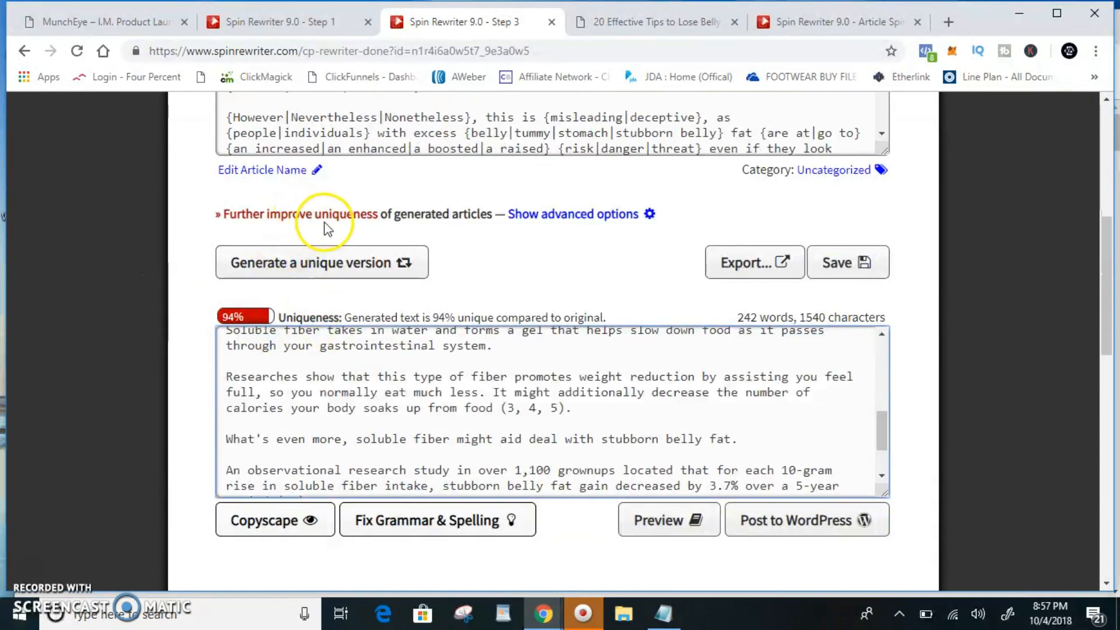
pyautogui.click(396, 358)
pyautogui.scroll(5, 327, 379)
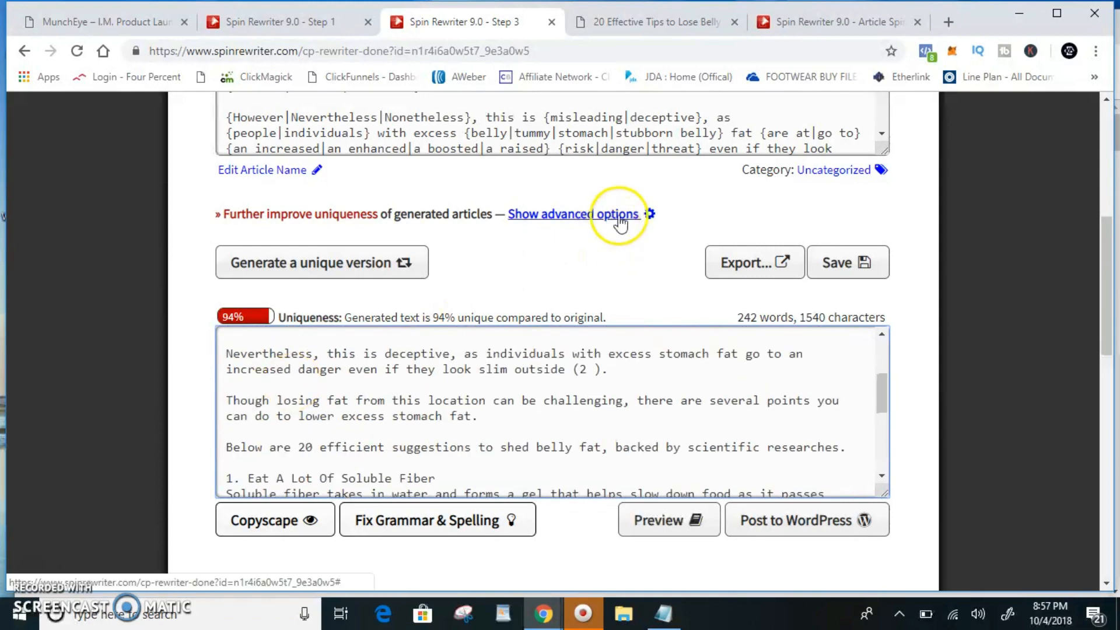
pyautogui.click(618, 216)
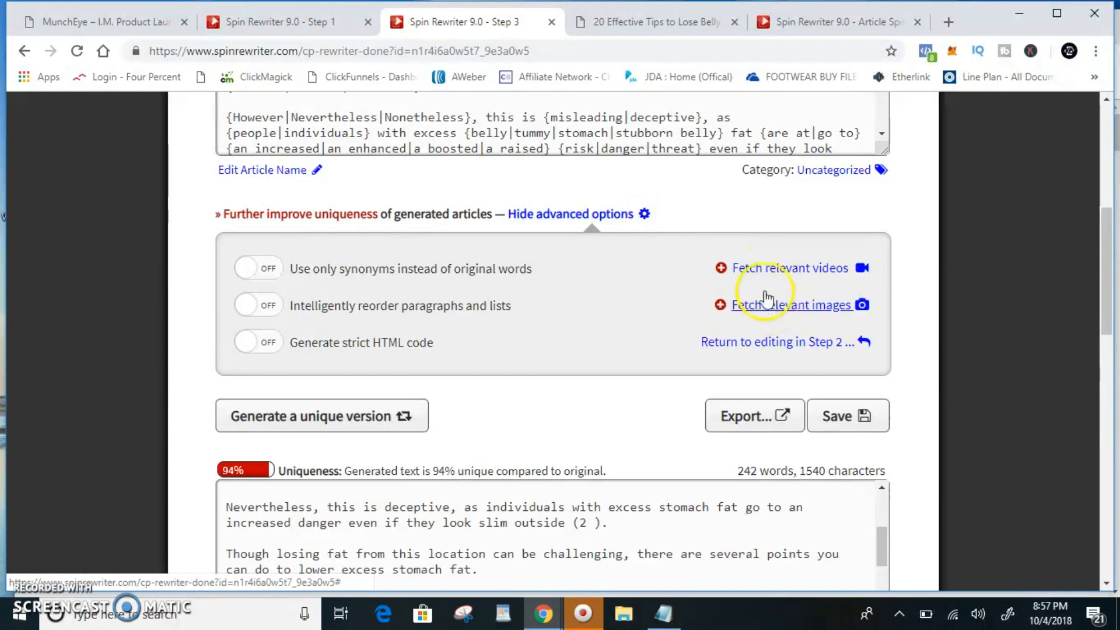
# Add an empty line in the generated version before the paragraph starting "Though losing fat from this location"
pyautogui.click(387, 522)
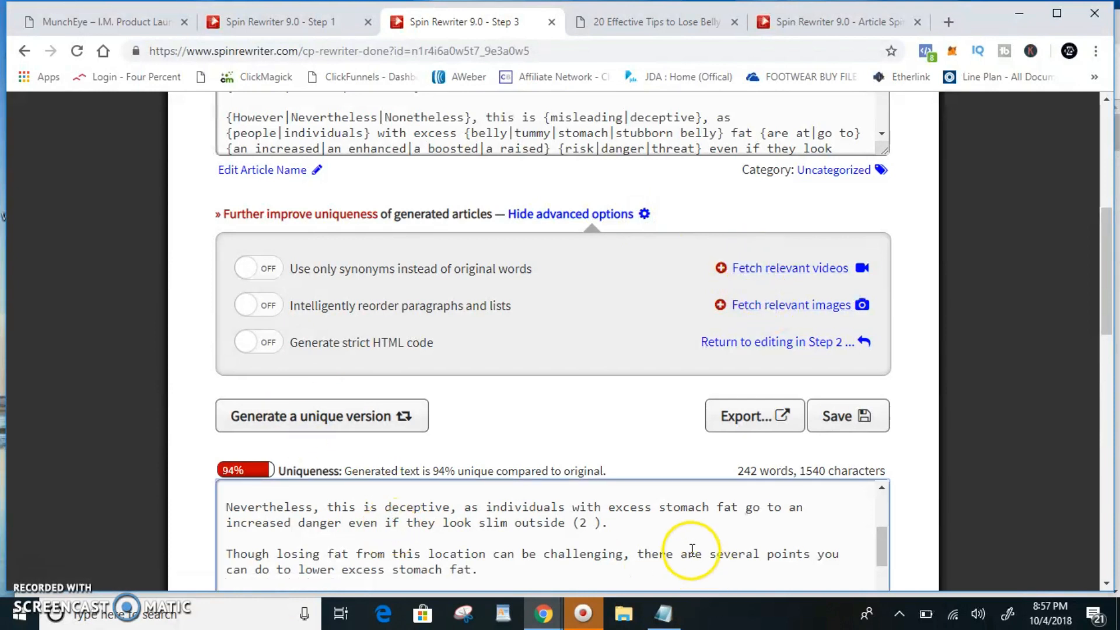
pyautogui.press('Return')
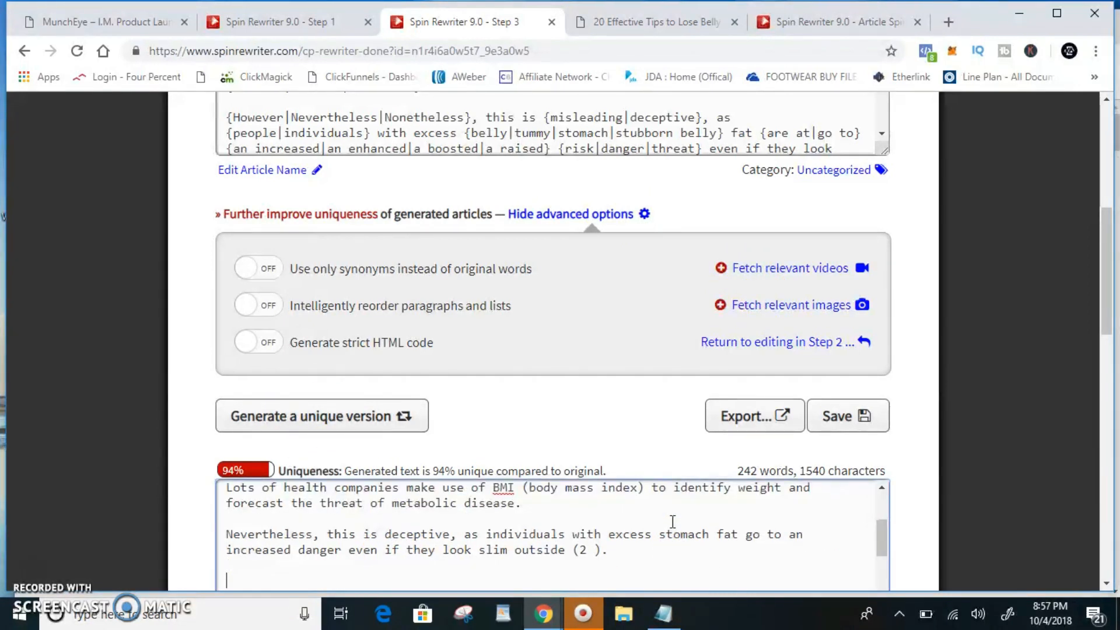
pyautogui.scroll(-3, 240, 475)
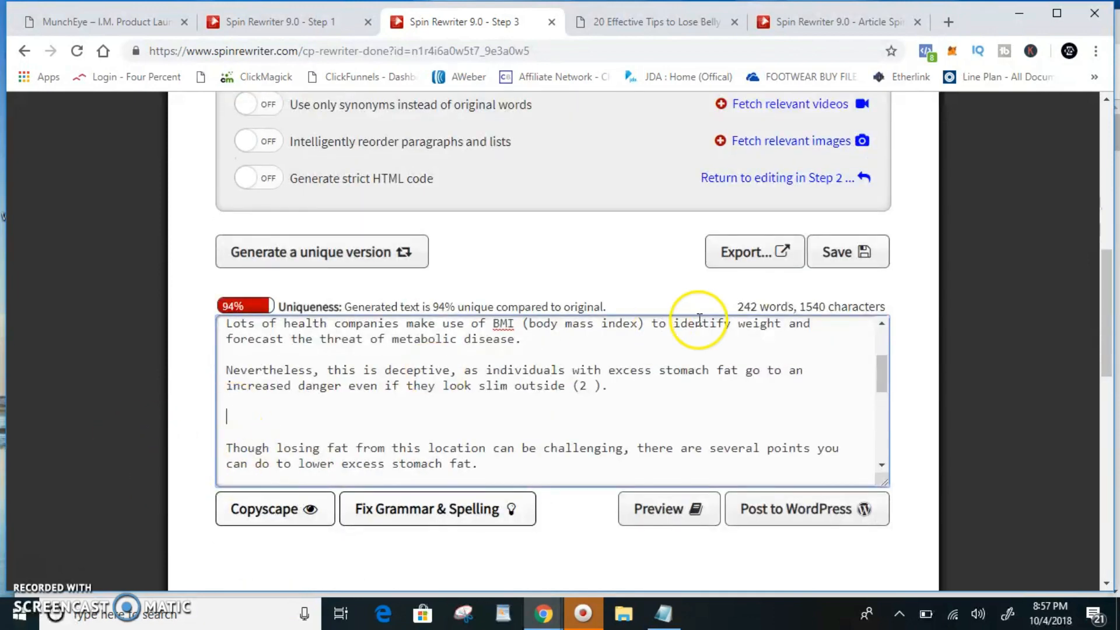
pyautogui.scroll(2, 869, 186)
# Fetch relevant videos for the primary keyword "lose belly fat"
pyautogui.click(803, 186)
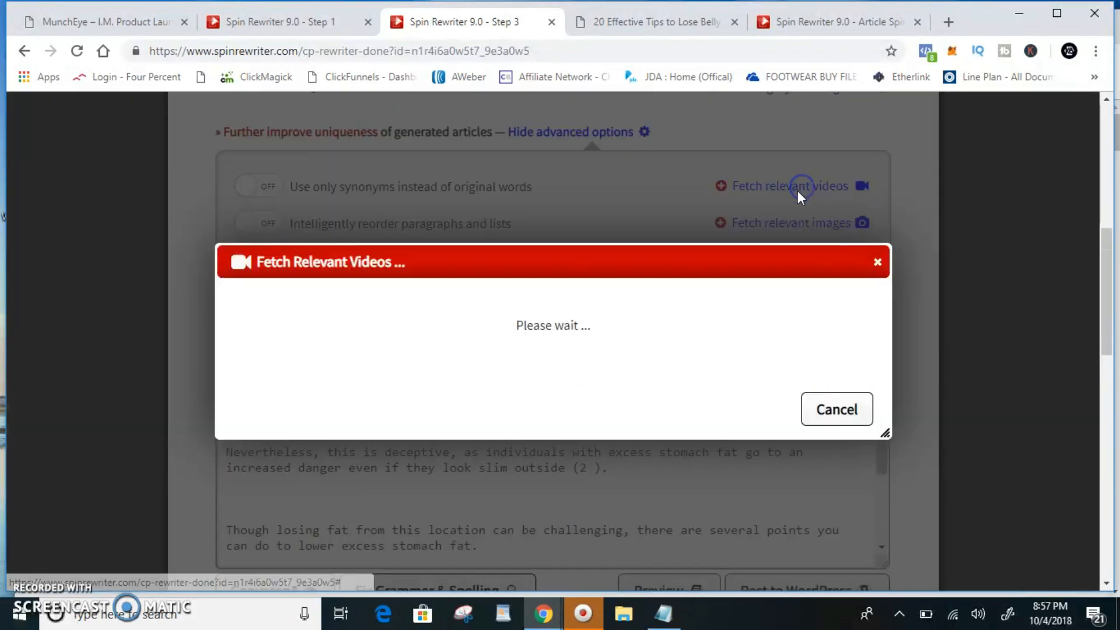
pyautogui.click(517, 297)
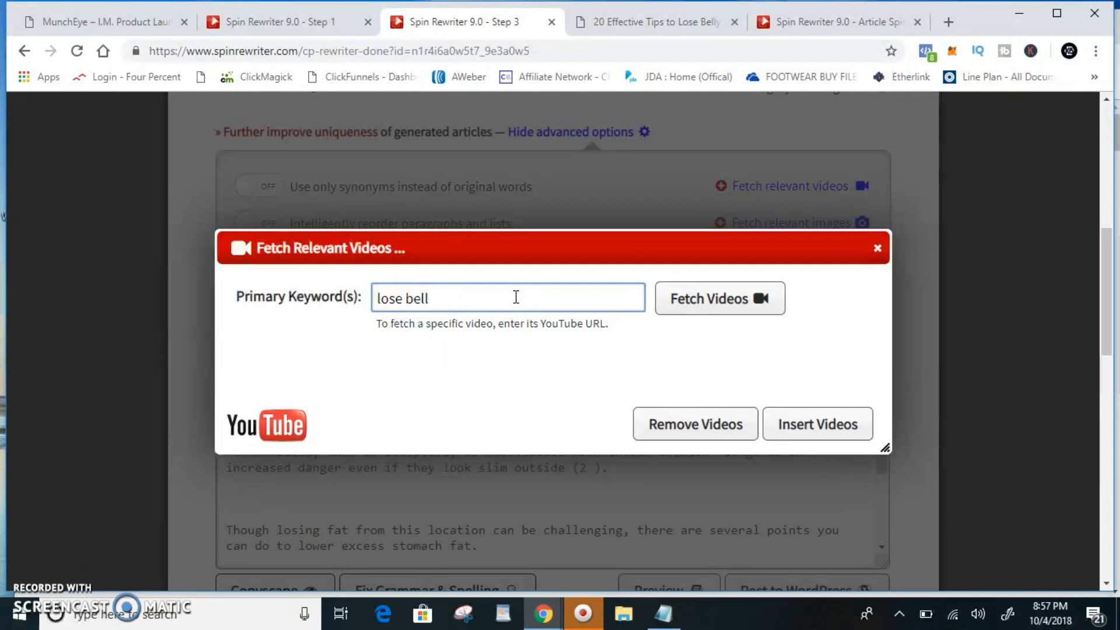
pyautogui.click(669, 316)
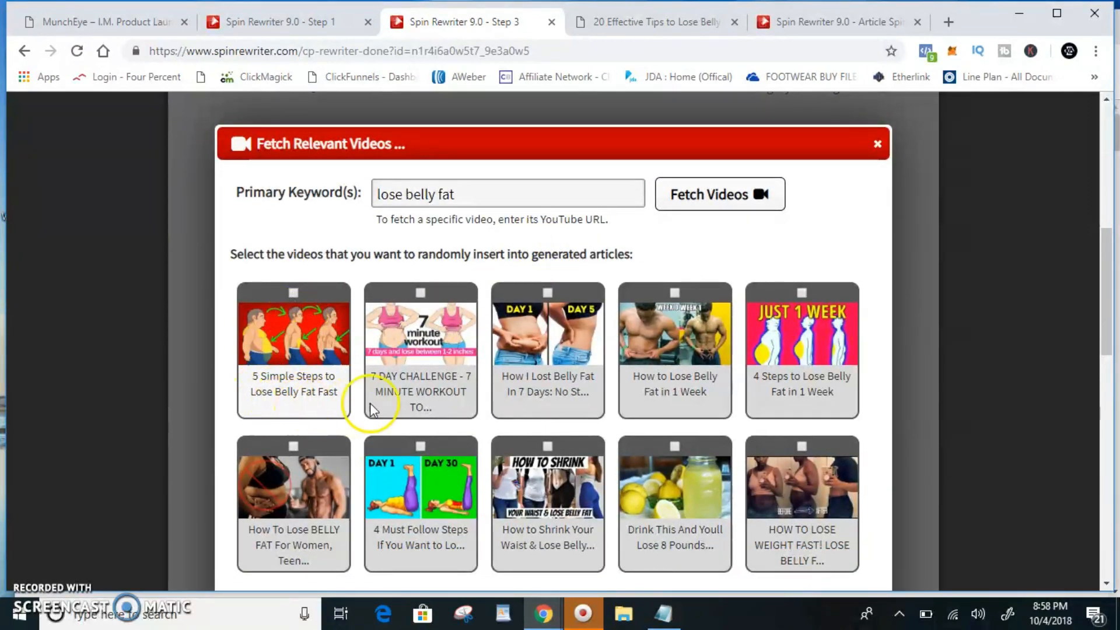
# Select the video "5 Simple Steps to Lose Belly Fat Fast" and insert it with one video per article
pyautogui.click(287, 324)
pyautogui.scroll(-4, 882, 305)
pyautogui.scroll(4, 794, 349)
pyautogui.scroll(-6, 725, 343)
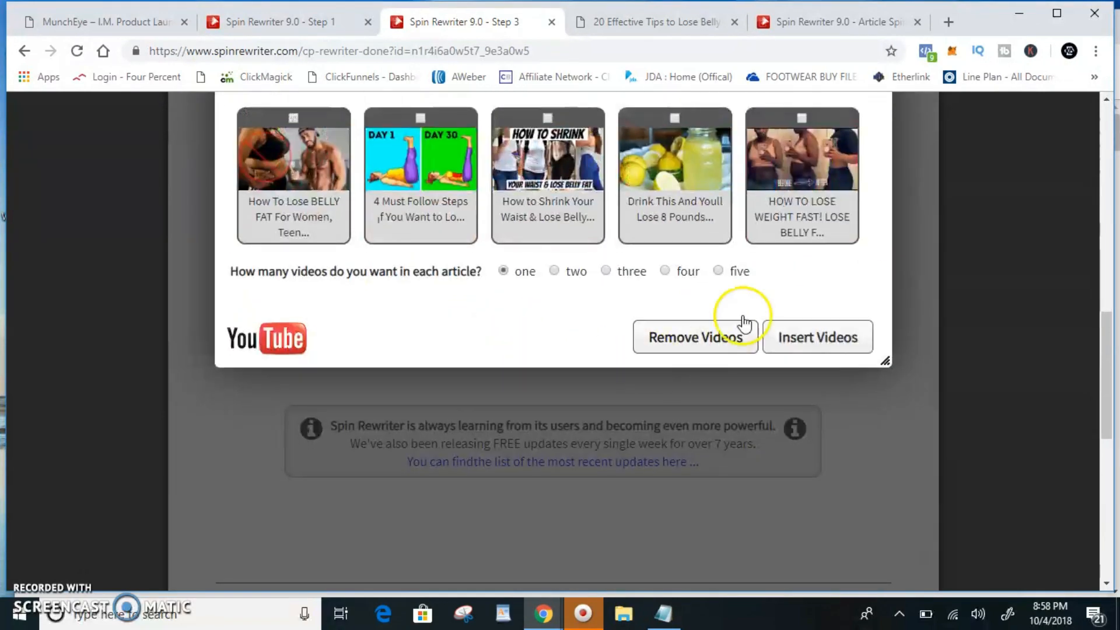
pyautogui.click(817, 339)
pyautogui.scroll(3, 233, 349)
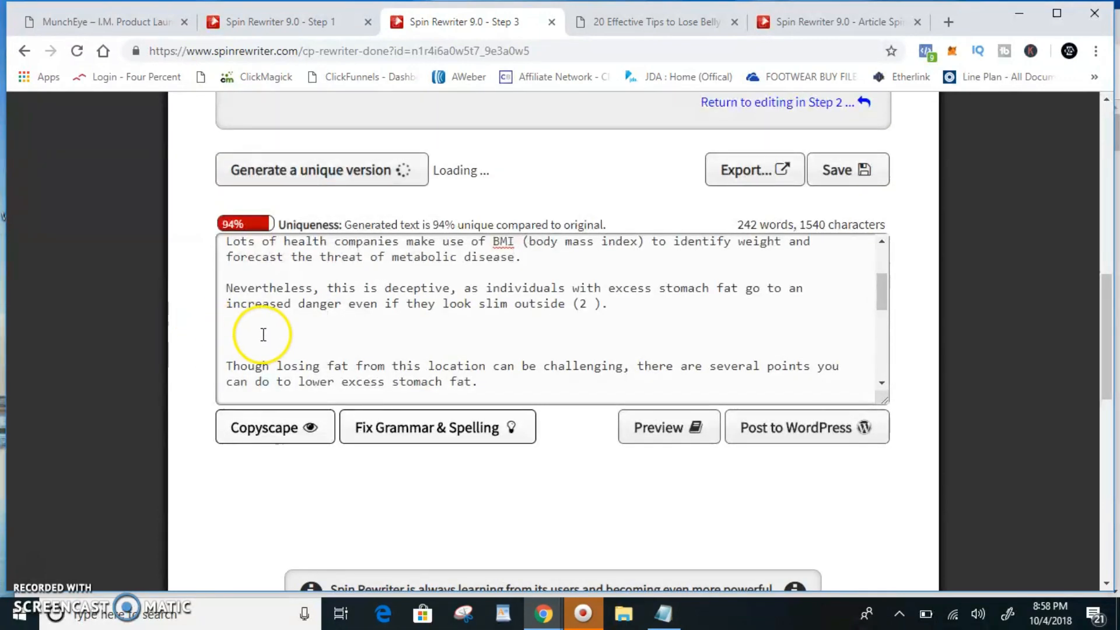
# Check the generated text around the added empty line for the inserted video
pyautogui.scroll(2, 261, 332)
pyautogui.scroll(4, 257, 333)
pyautogui.scroll(-4, 155, 350)
pyautogui.scroll(-2, 340, 351)
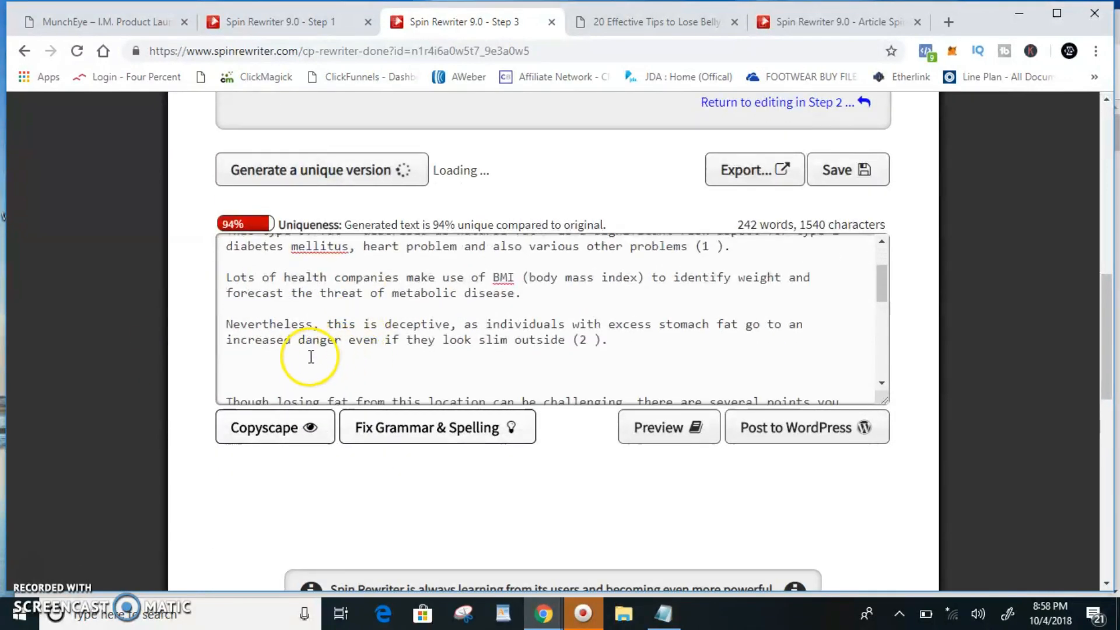
pyautogui.scroll(-2, 307, 354)
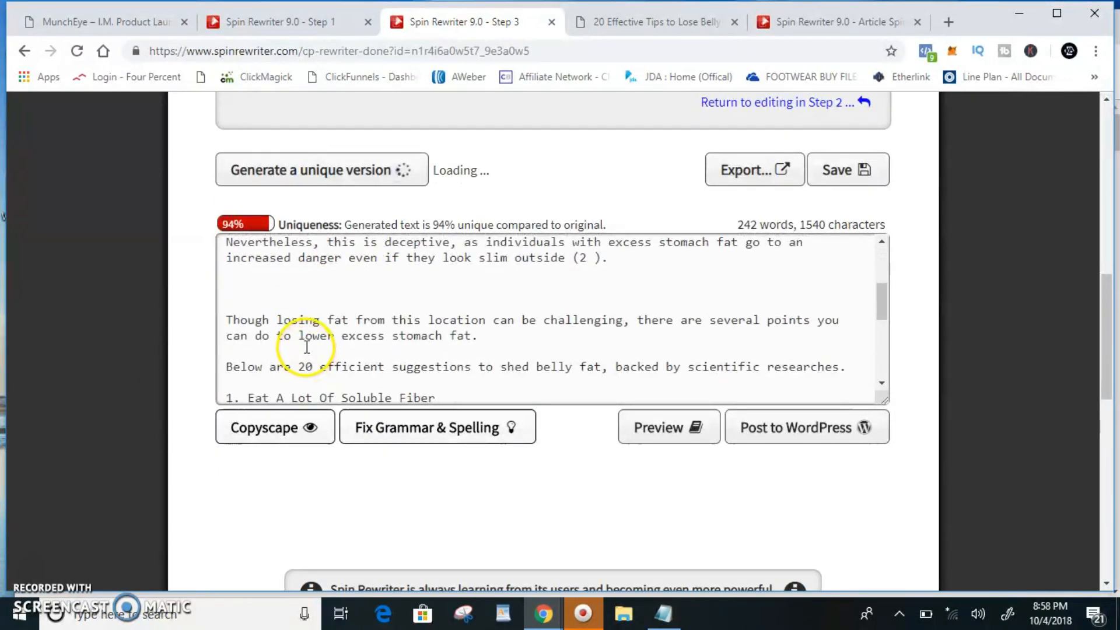
pyautogui.click(306, 299)
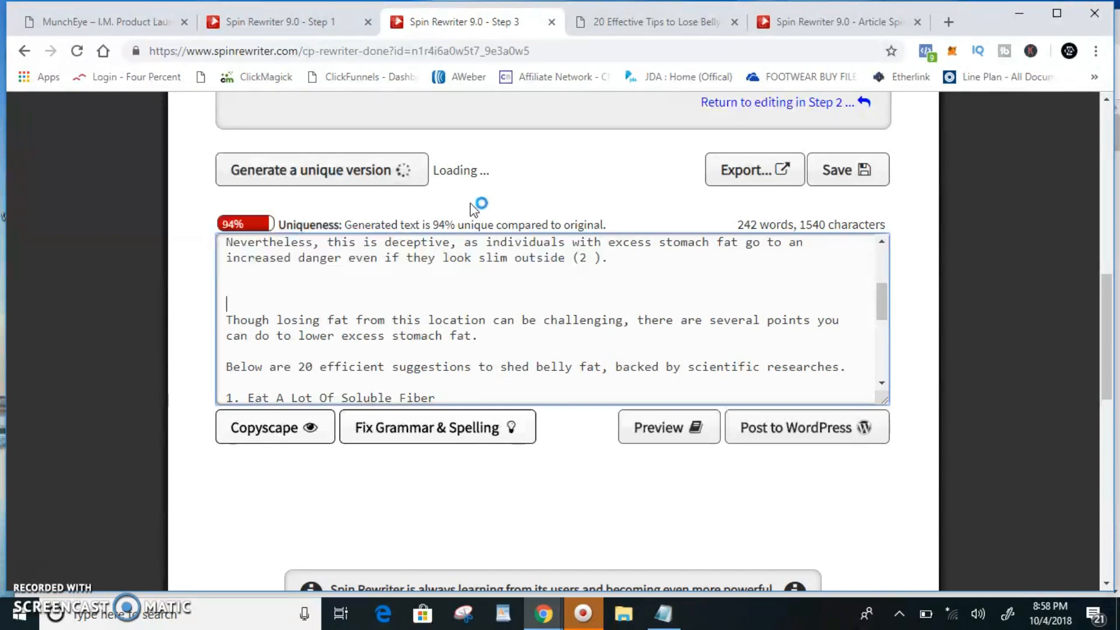
# Look over the video insertion setting in the advanced options and the start of the generated text
pyautogui.scroll(6, 356, 282)
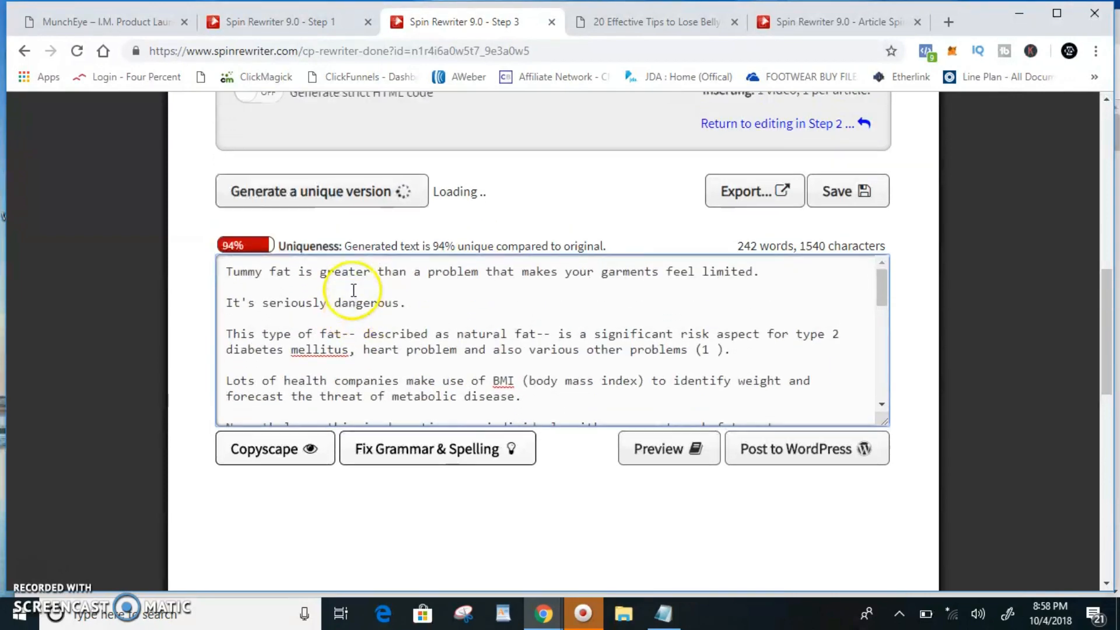
pyautogui.scroll(1, 910, 341)
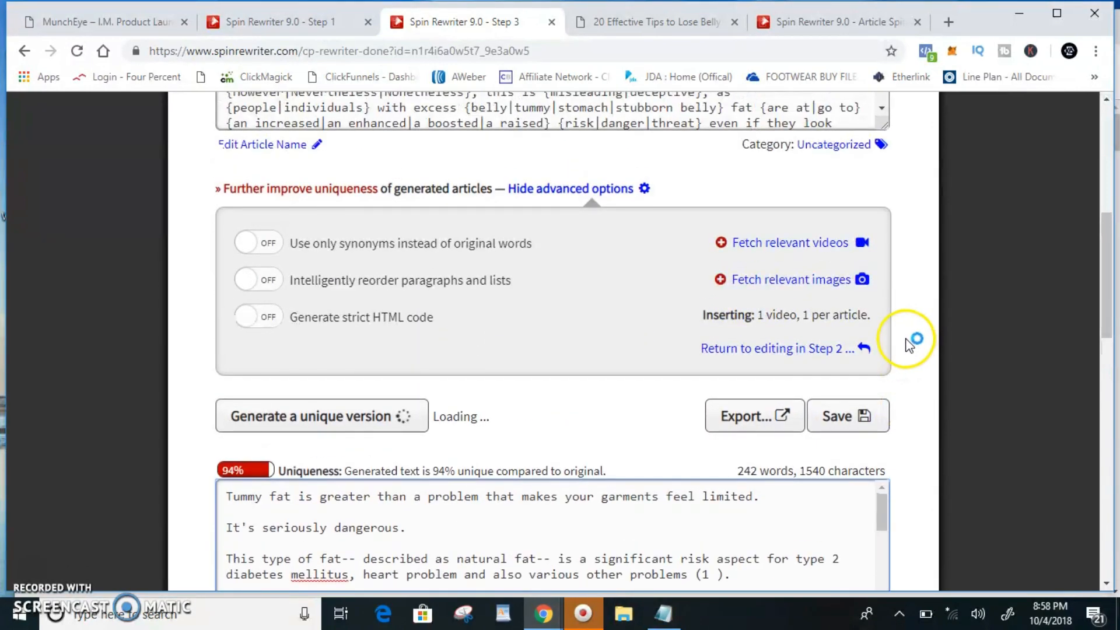
pyautogui.scroll(-1, 912, 349)
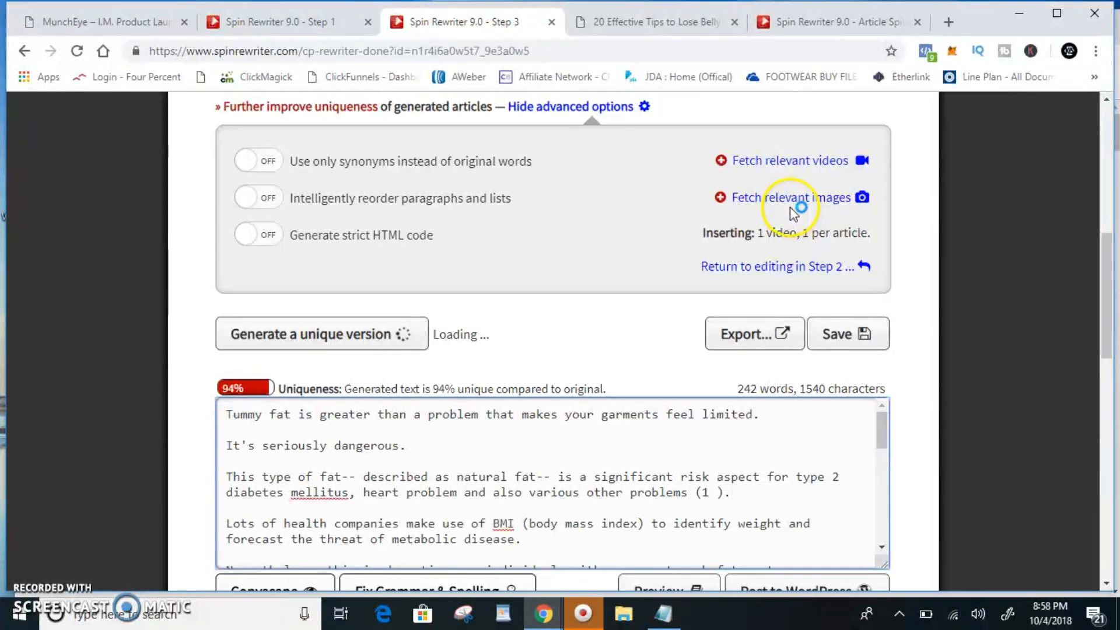
pyautogui.scroll(1, 900, 251)
pyautogui.scroll(-2, 899, 261)
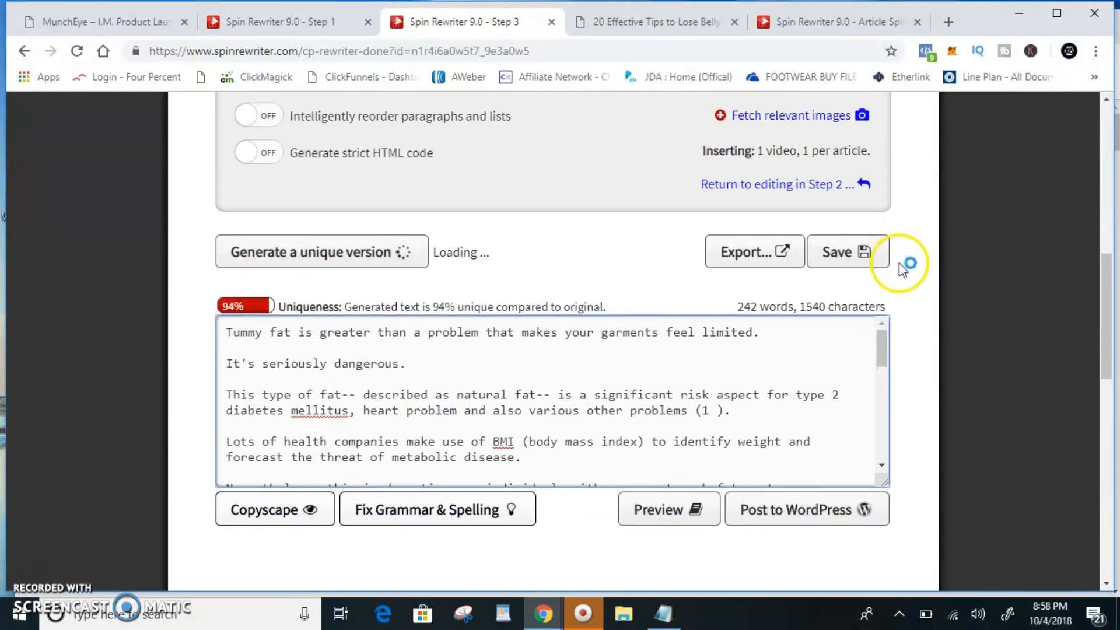
pyautogui.scroll(-1, 898, 263)
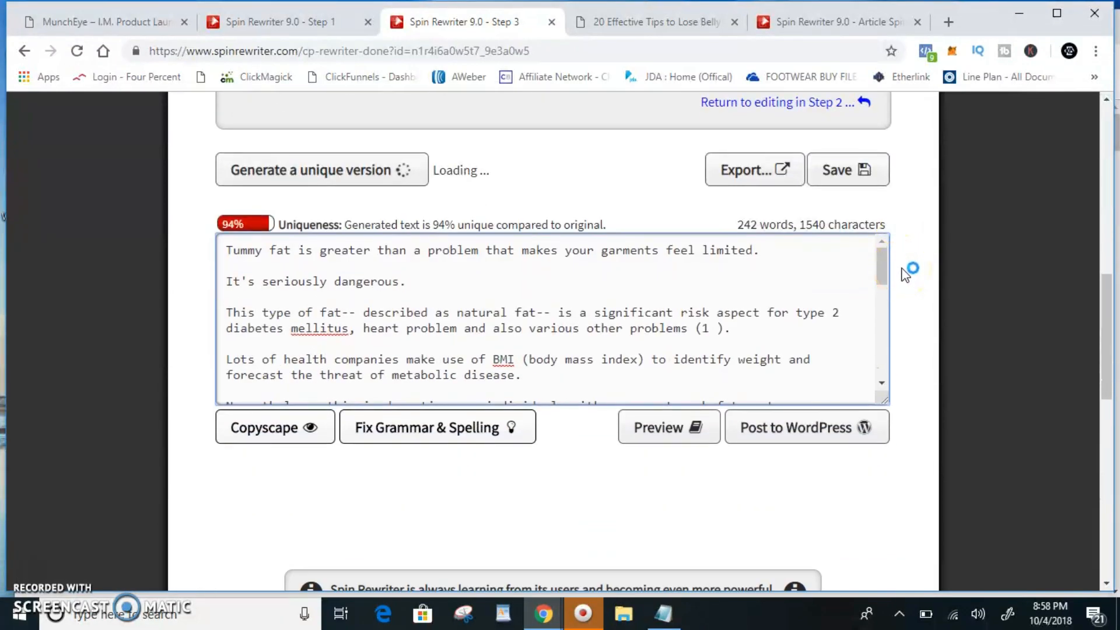
# Recheck the empty line before "Though losing fat" and look over Step 3 from its heading to the advanced options
pyautogui.scroll(-1, 648, 338)
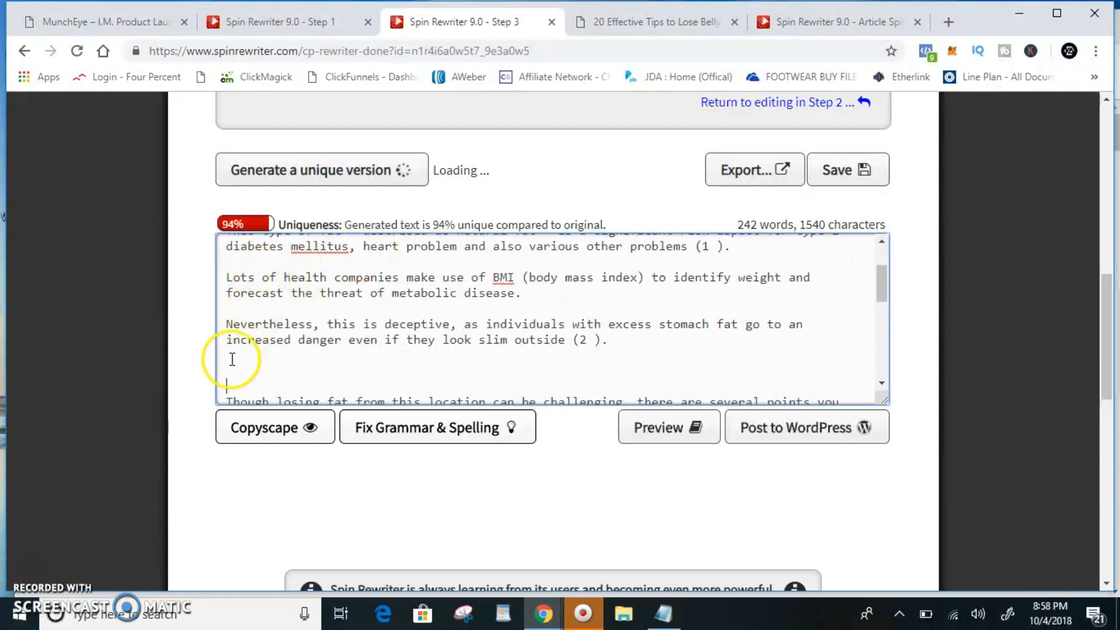
pyautogui.click(255, 361)
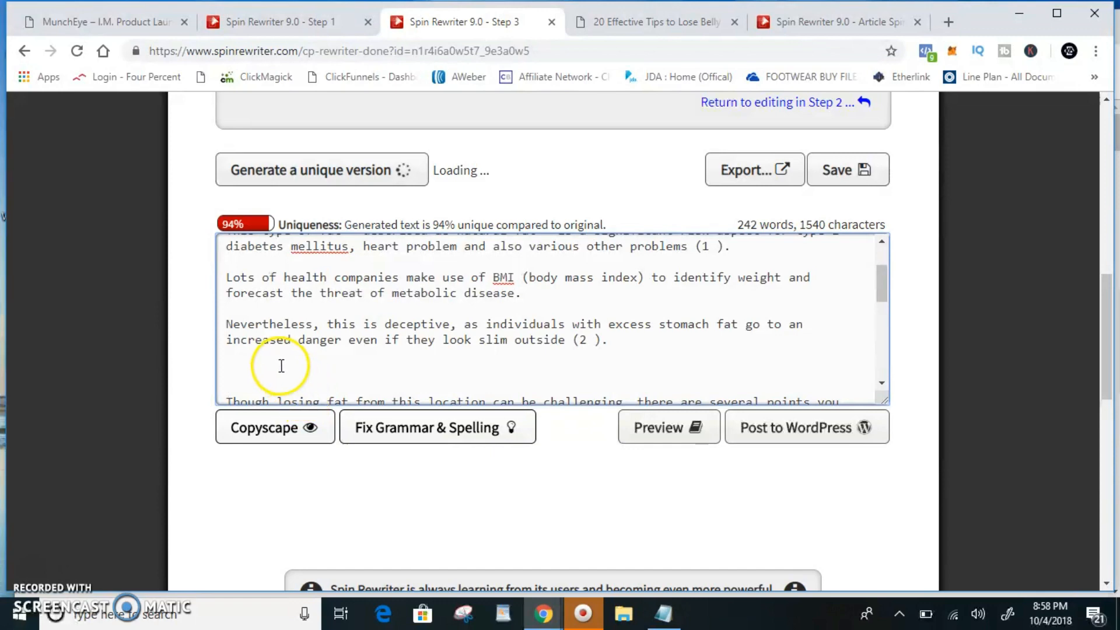
pyautogui.scroll(2, 282, 365)
pyautogui.scroll(1, 281, 354)
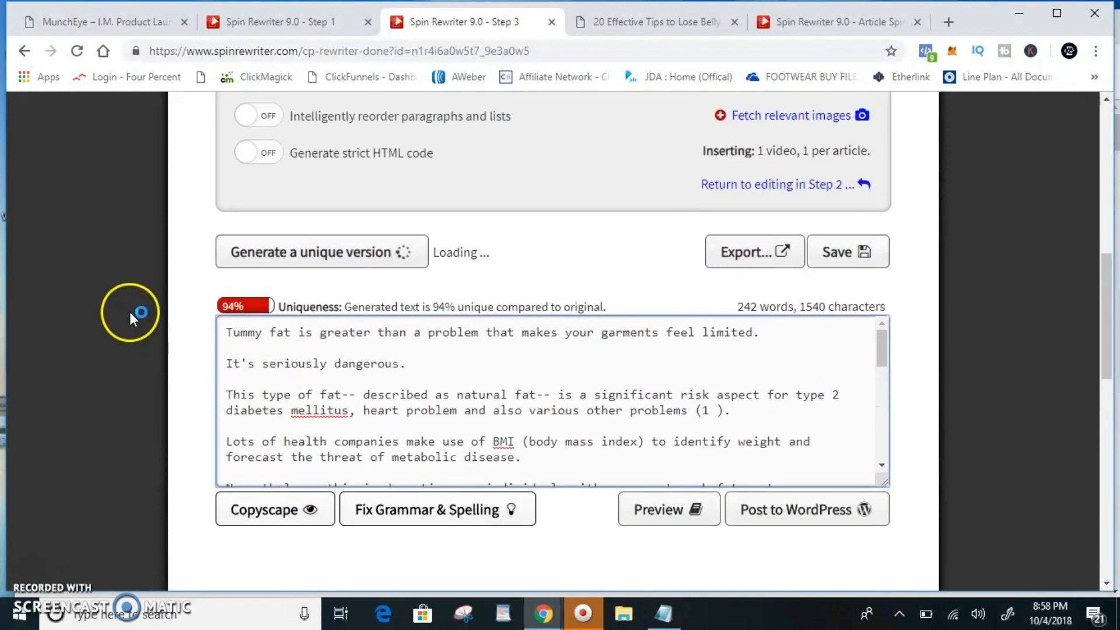
pyautogui.scroll(10, 125, 285)
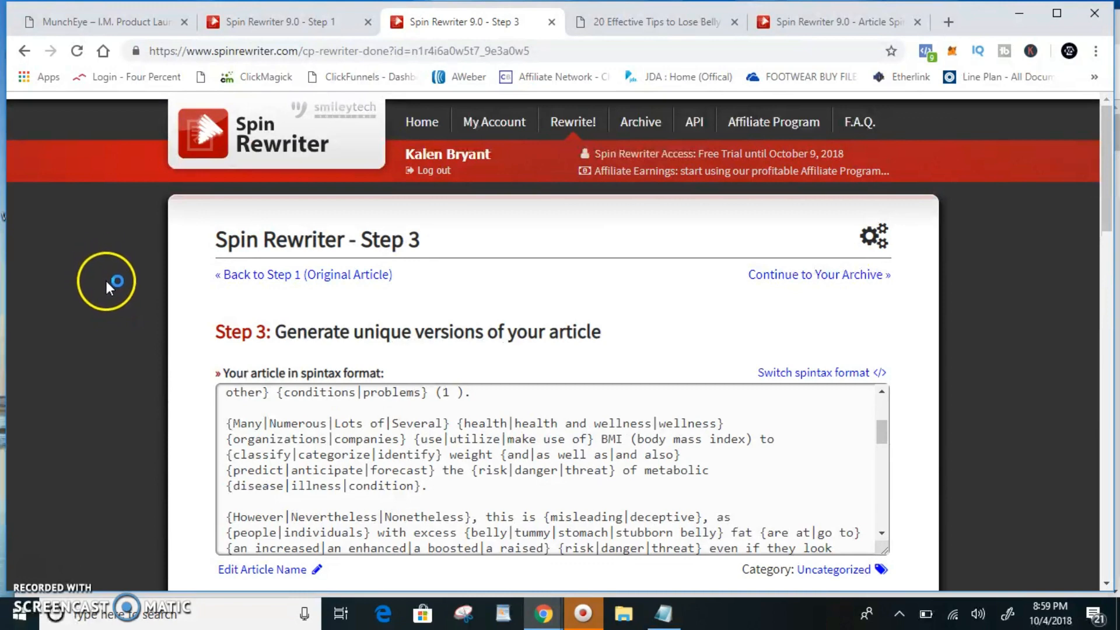
pyautogui.scroll(-7, 105, 281)
pyautogui.scroll(-5, 119, 275)
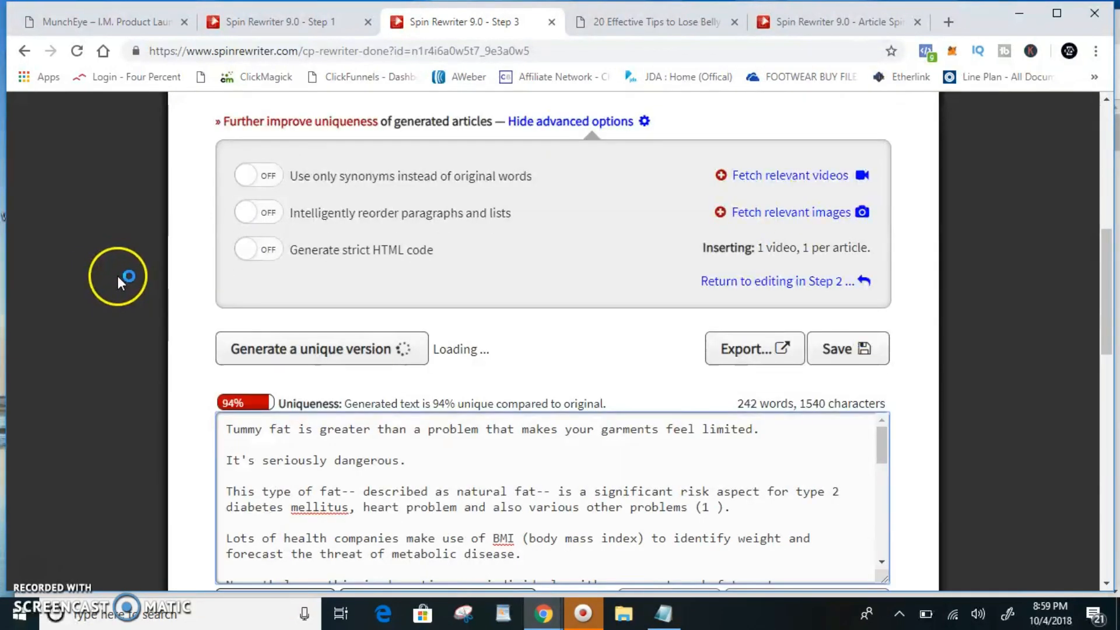